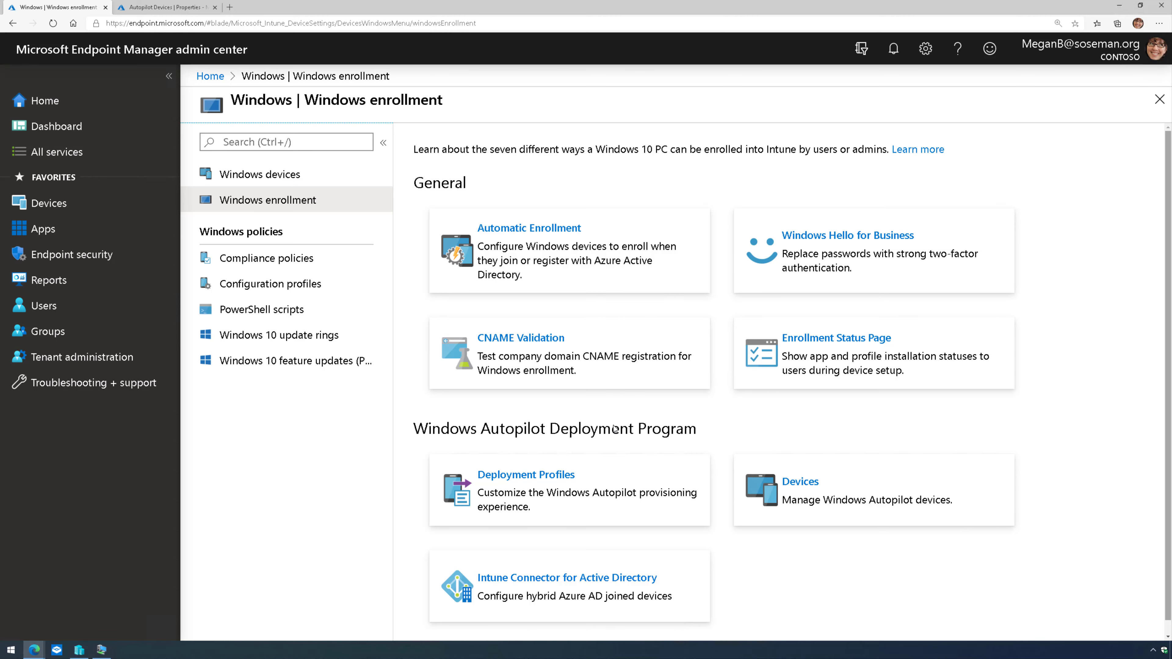
- Open the User Driven profile from the Autopilot Deployment Profiles list
left_click(547, 482)
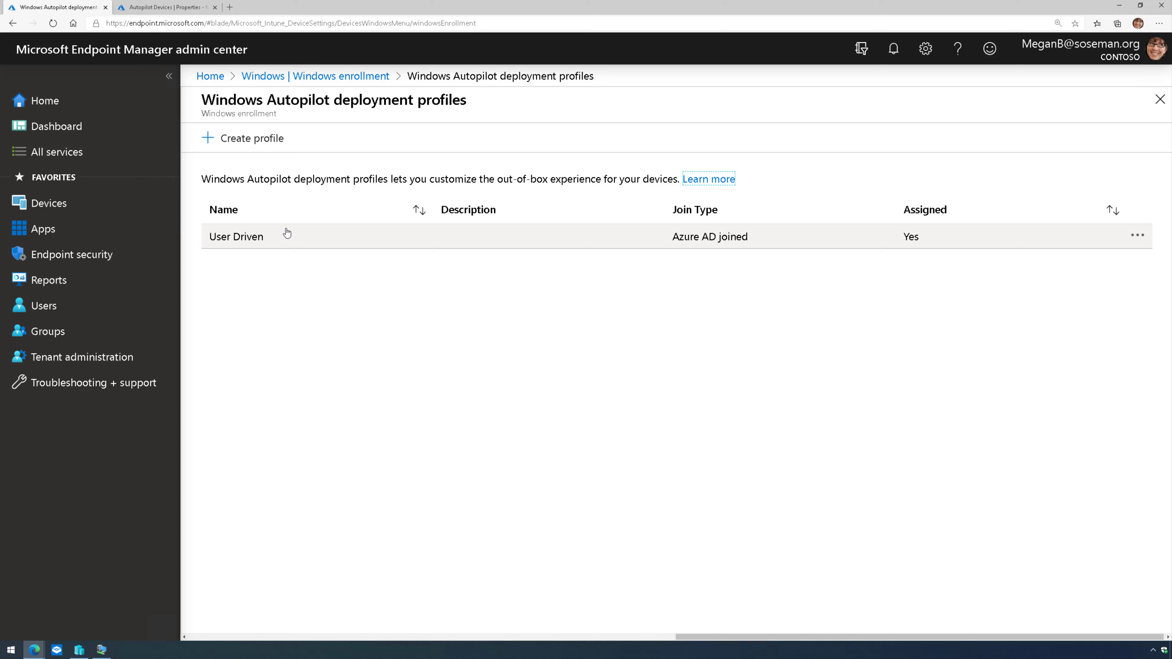
left_click(276, 237)
- Review the profile's User-Driven mode and Azure AD joined settings, then return to Windows enrollment
left_click(315, 238)
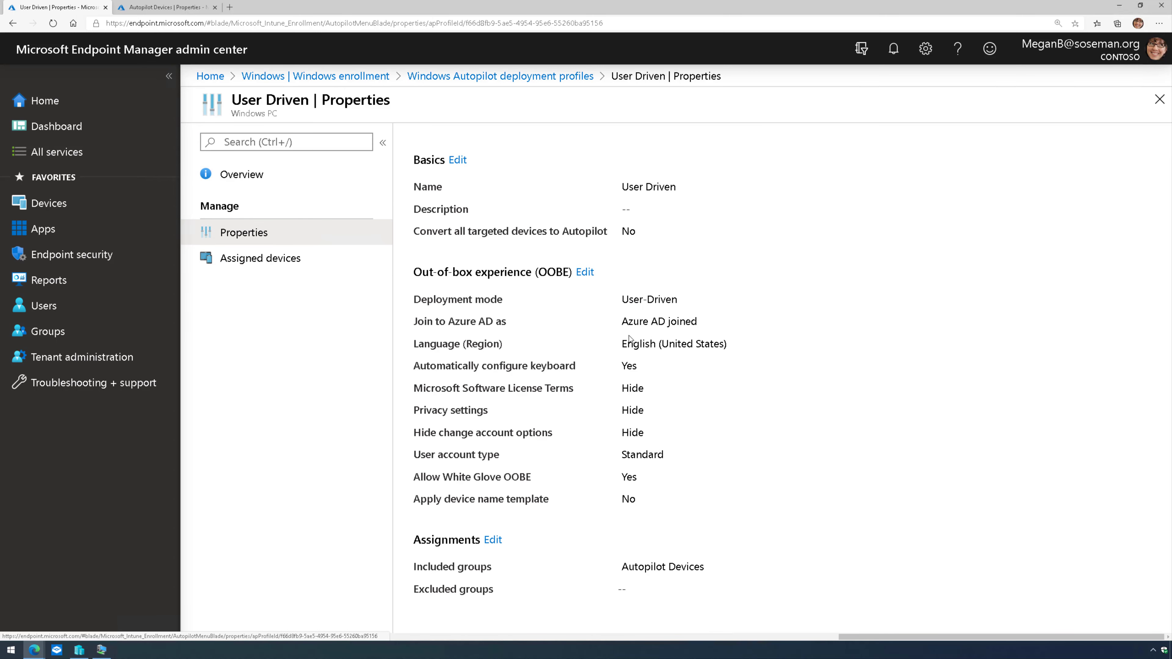
left_click_drag(620, 299, 679, 300)
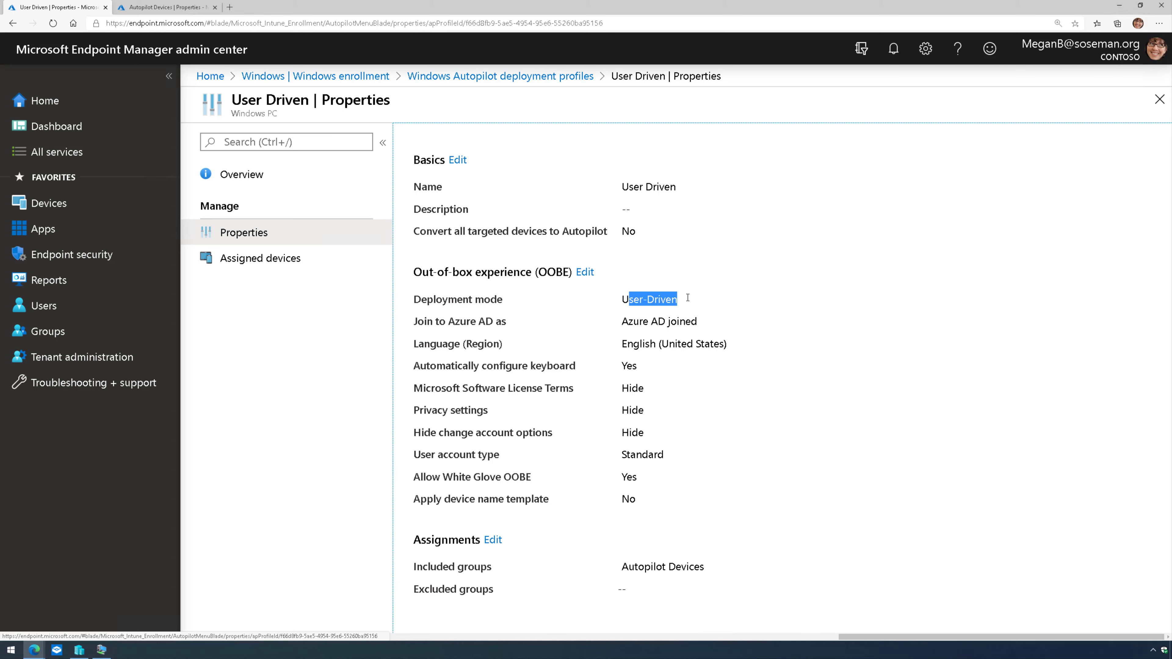
left_click(683, 301)
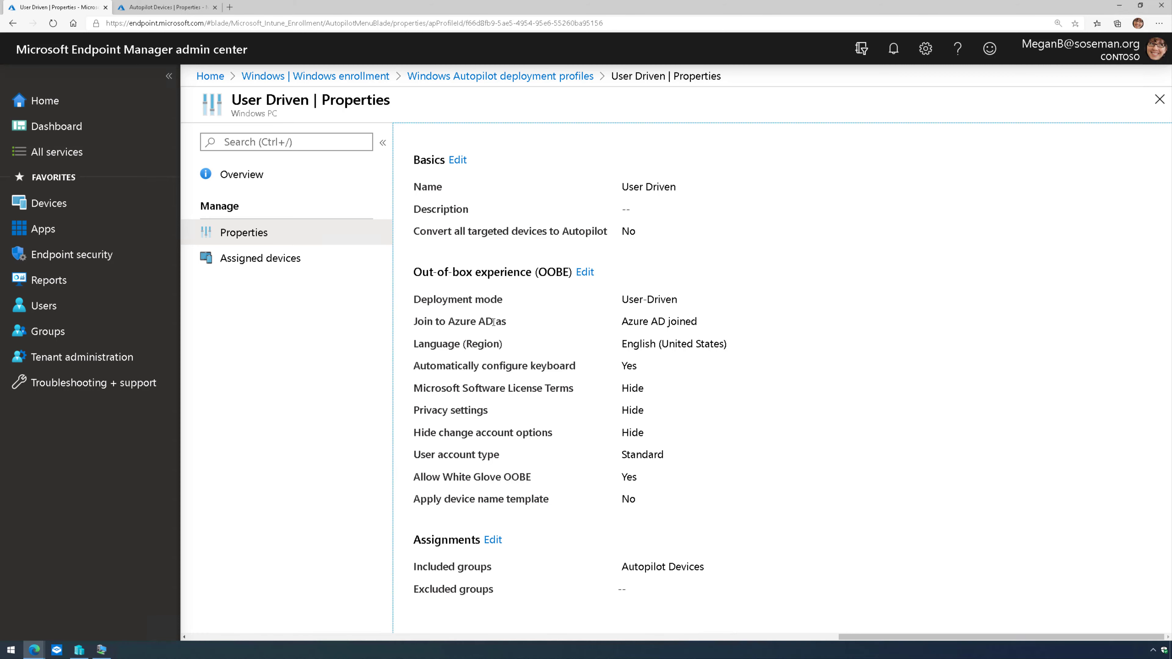
left_click_drag(621, 321, 701, 325)
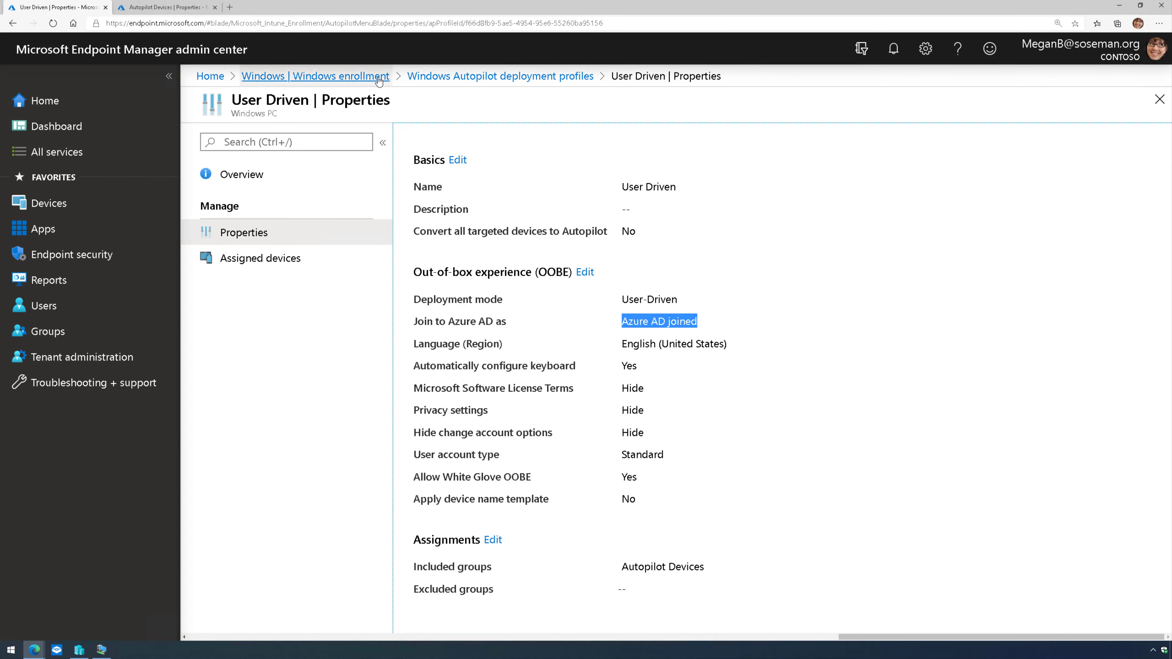
left_click(319, 77)
- Inspect the Autopilot Devices group's dynamic membership rule matching devices with a ZTDId
left_click(186, 9)
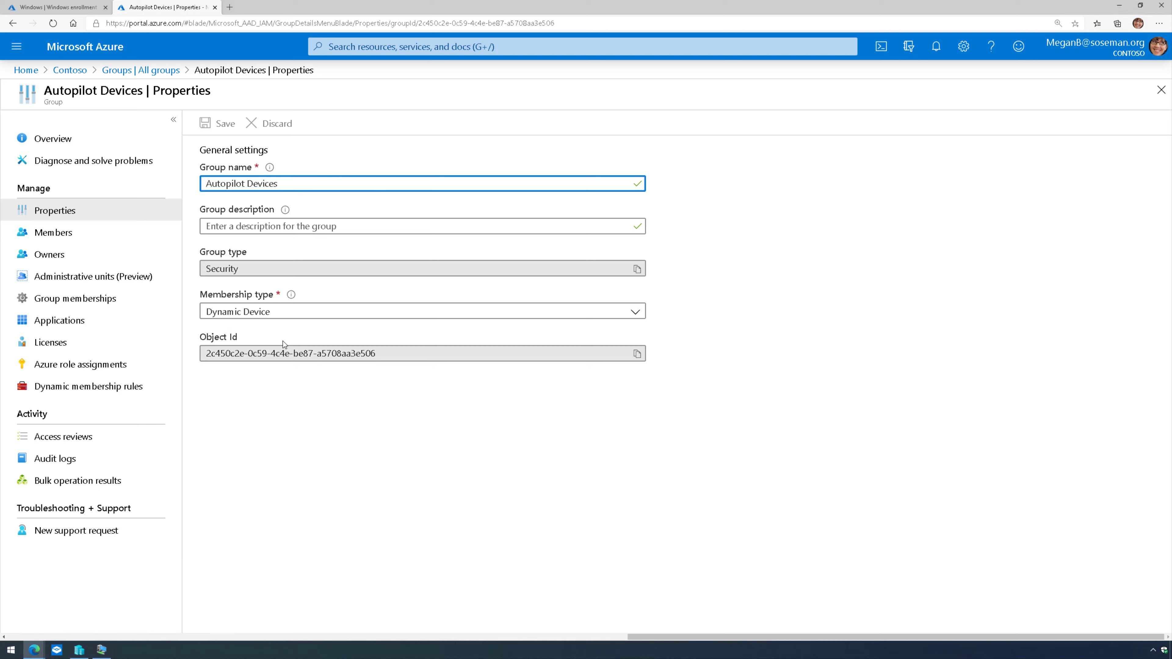
left_click(105, 392)
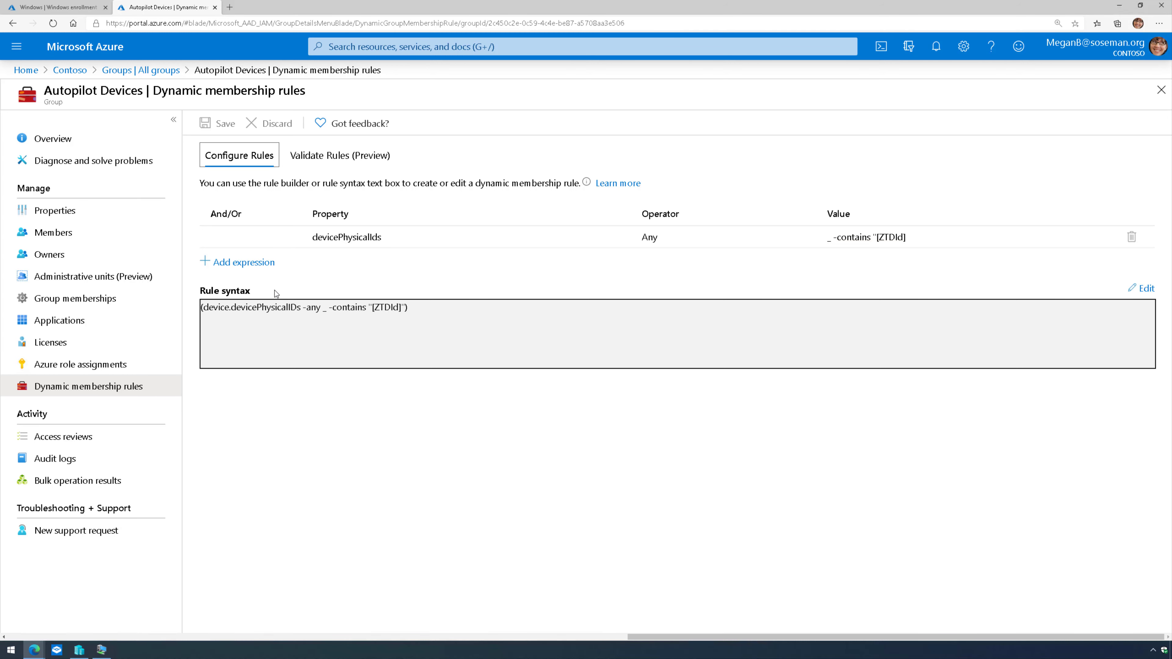
- Verify the Windows Autopilot devices list is empty, then minimize Edge to reveal the VM
left_click(45, 8)
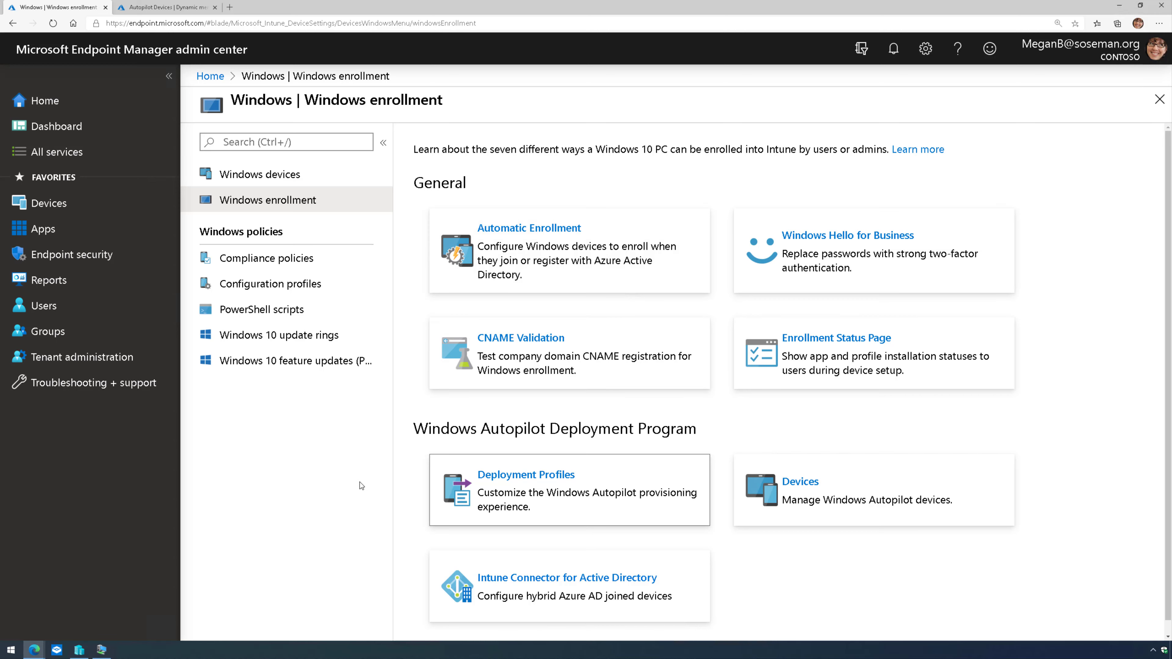
left_click(820, 484)
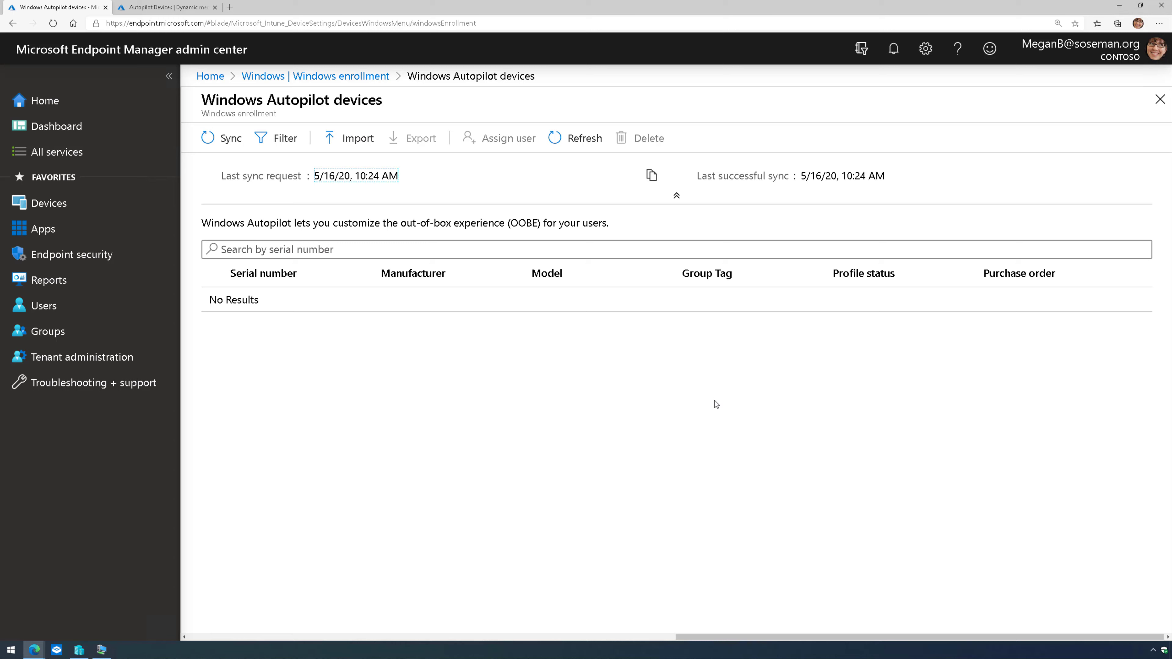
left_click(1116, 7)
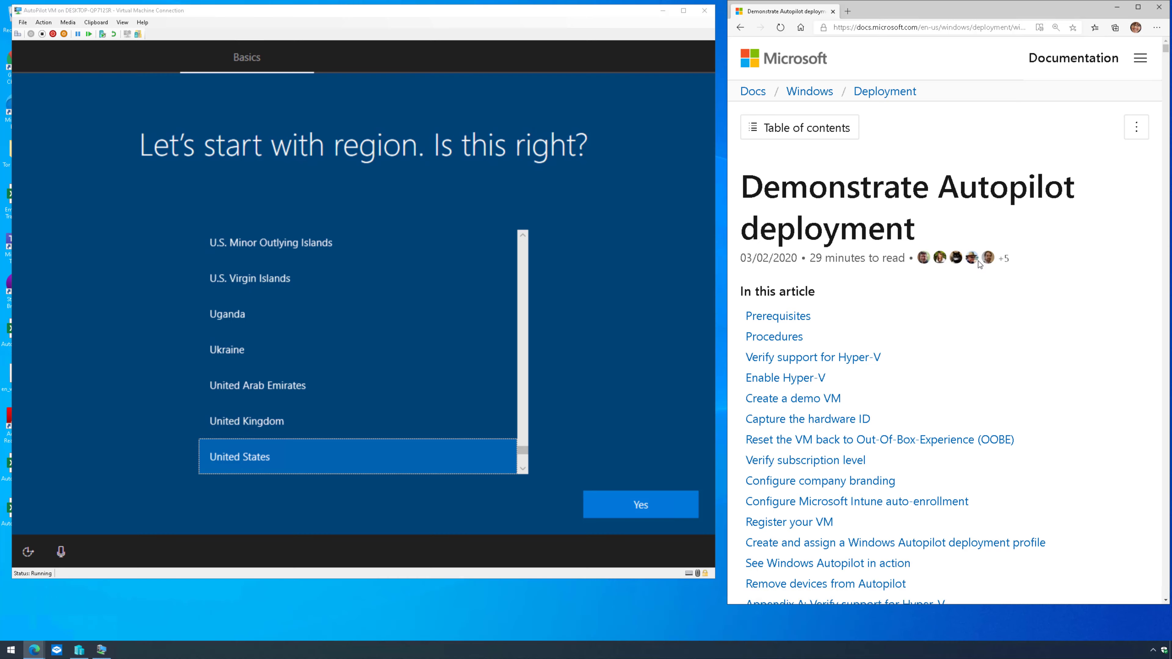
- Scroll the Autopilot docs to the hardware-ID PowerShell commands and bring the VM window forward
scroll(985, 293, "down", 3)
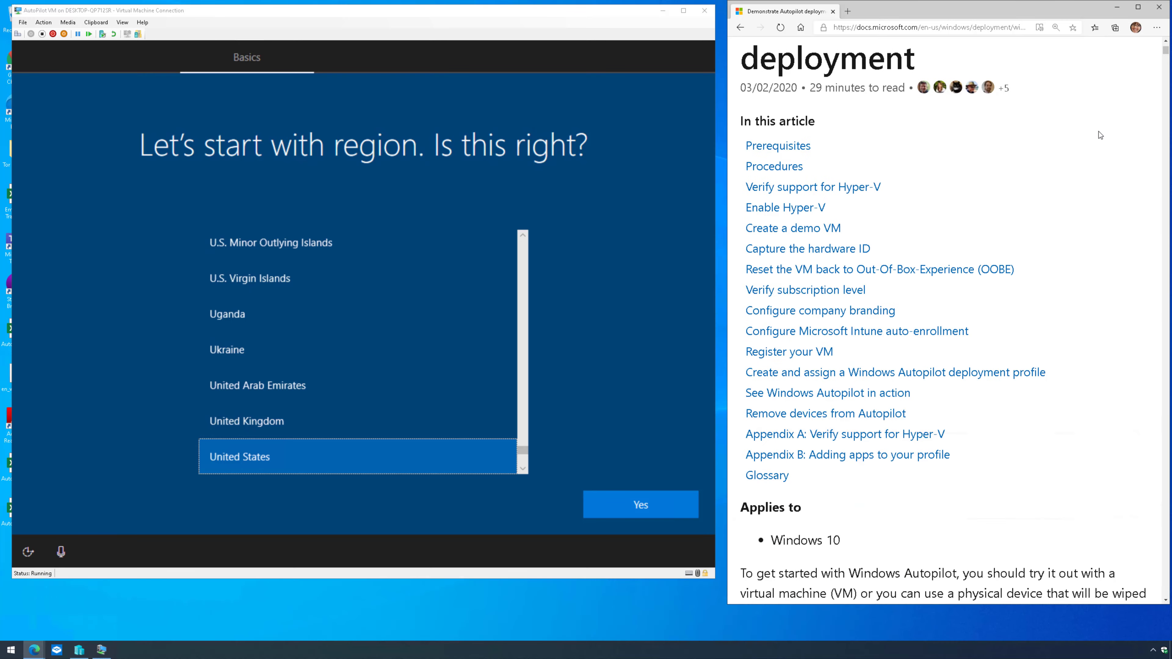
left_click_drag(1165, 51, 1167, 199)
scroll(960, 319, "down", 2)
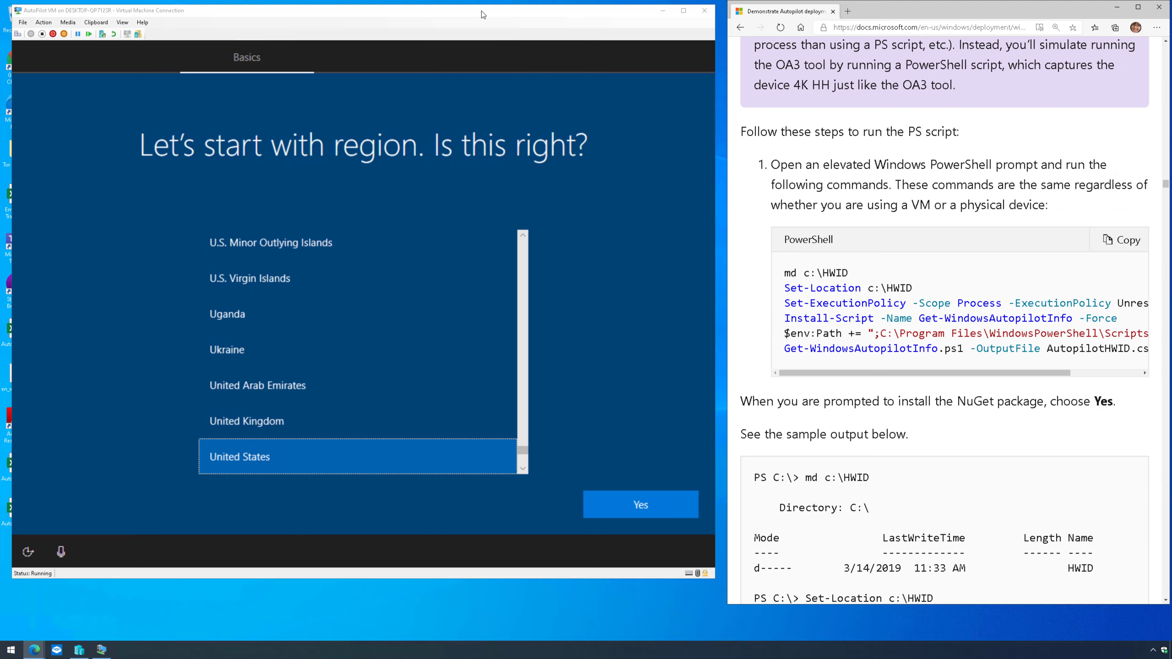
left_click(448, 114)
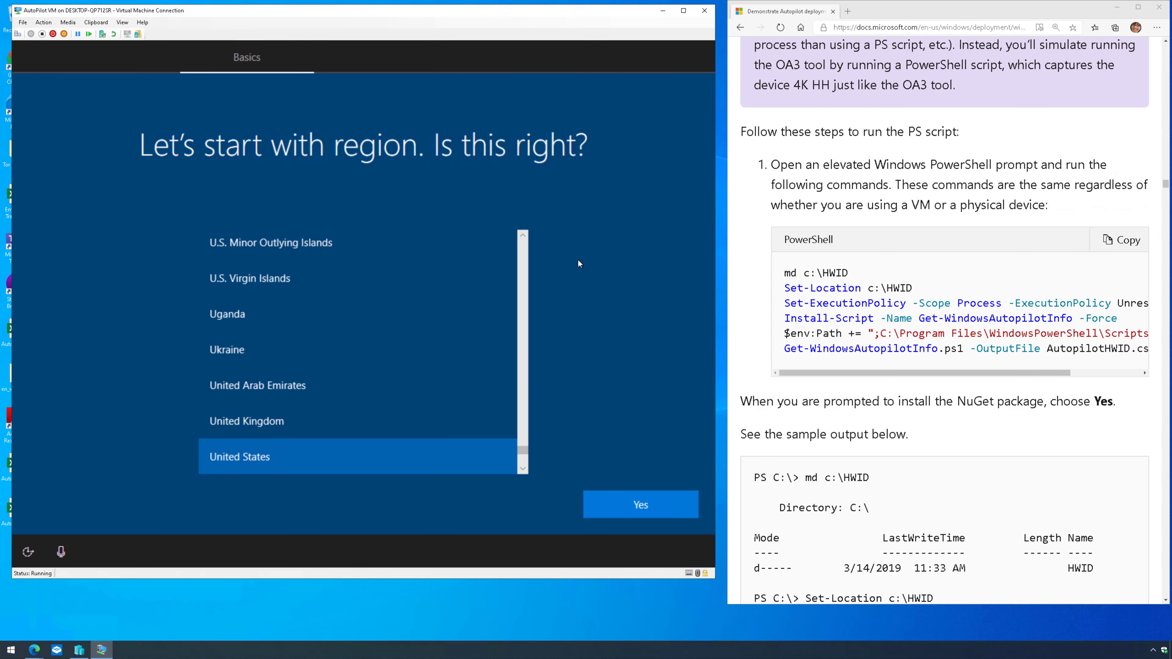
- Start PowerShell from a Shift+F10 command prompt and create the C:\HWID folder
key("shift+F10")
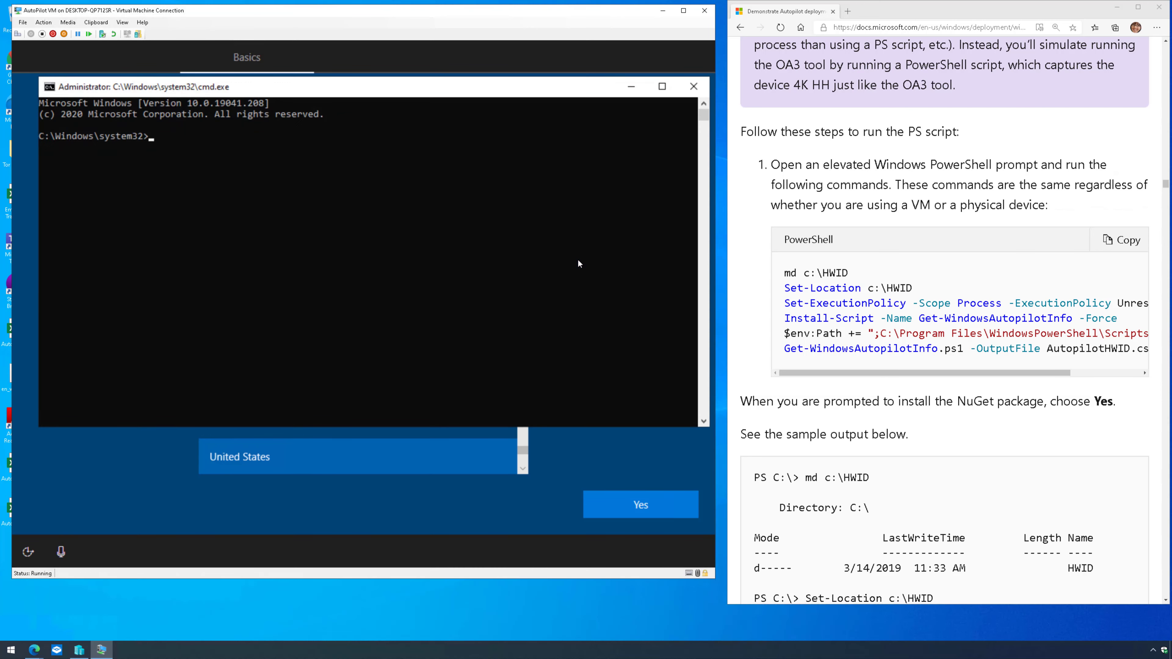
type("powershell")
key("Return")
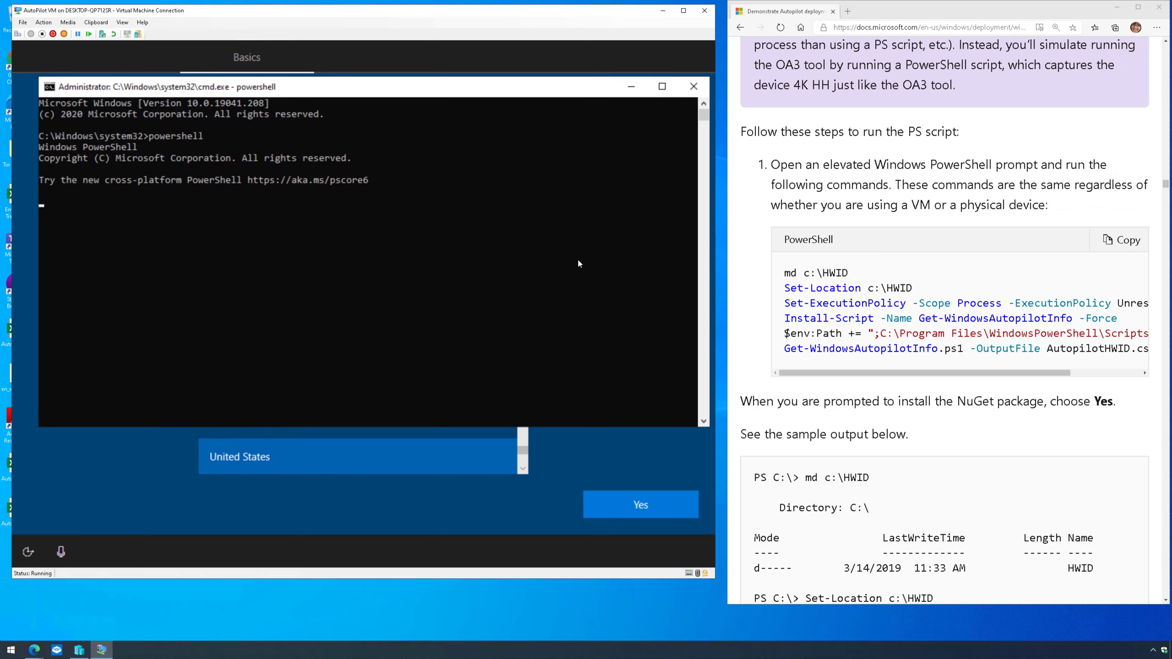
left_click_drag(851, 273, 788, 274)
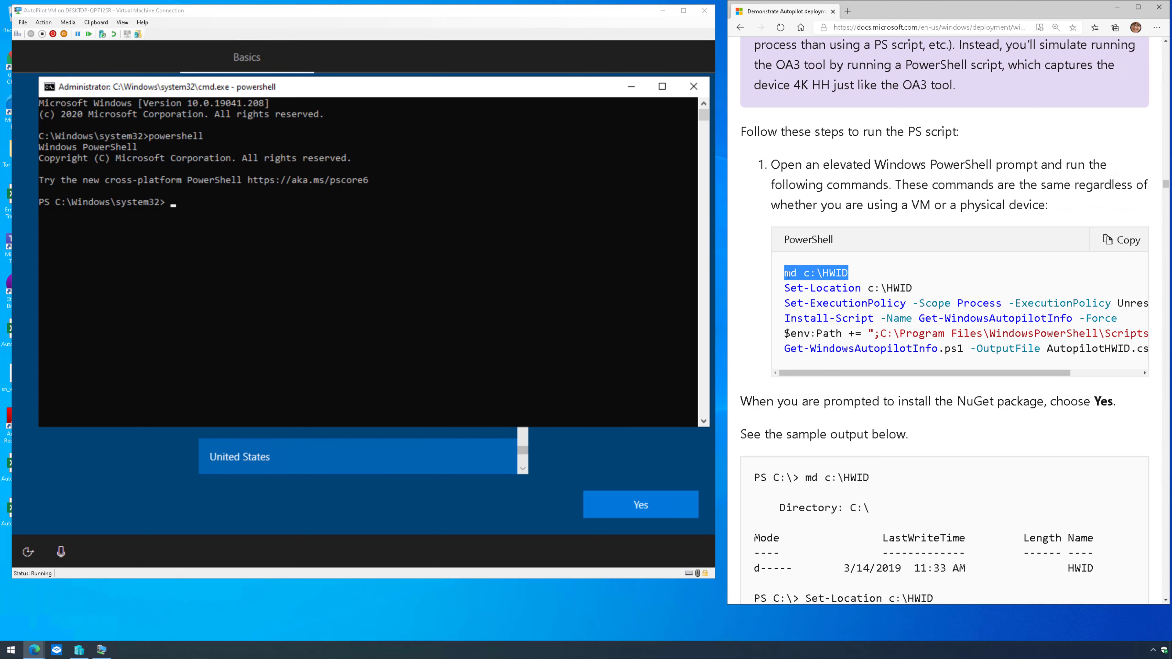
left_click(96, 23)
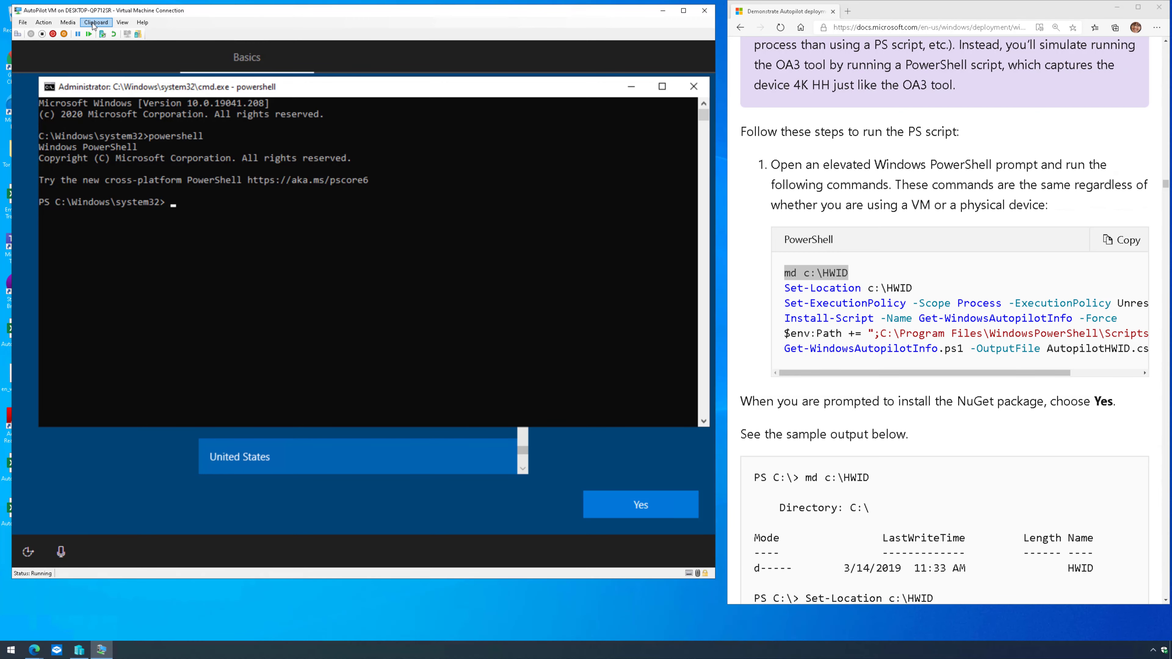
left_click(95, 22)
left_click(99, 32)
key("Return")
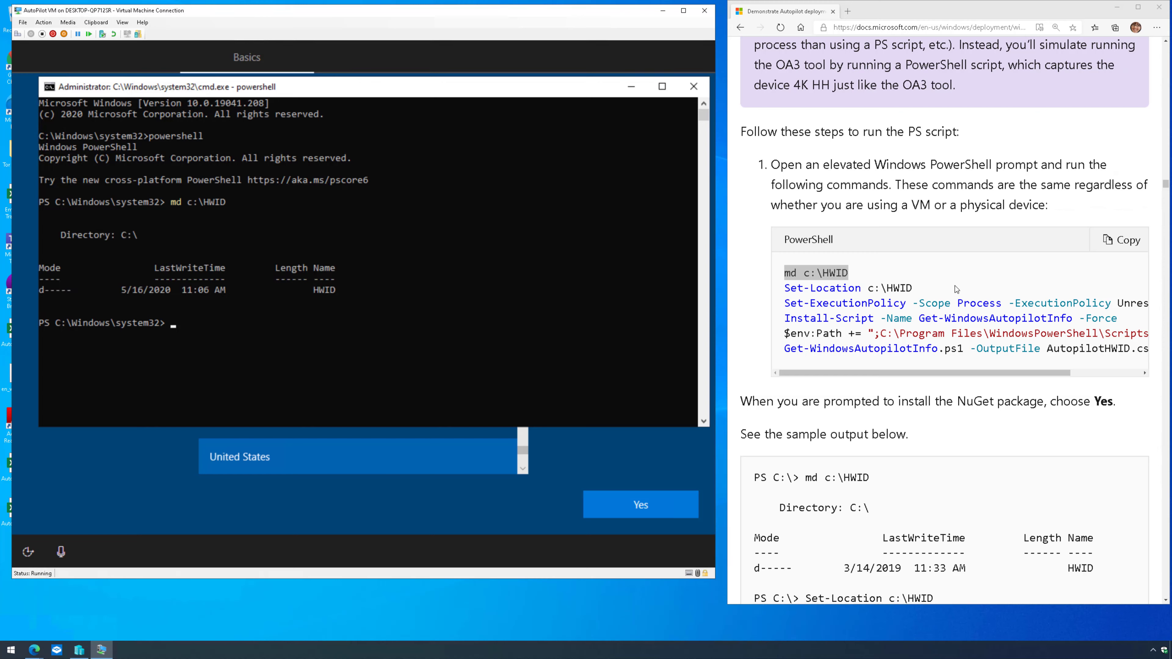
- Change into C:\HWID and set the execution policy to Unrestricted
left_click(927, 290)
left_click_drag(927, 289, 785, 289)
key("super+c")
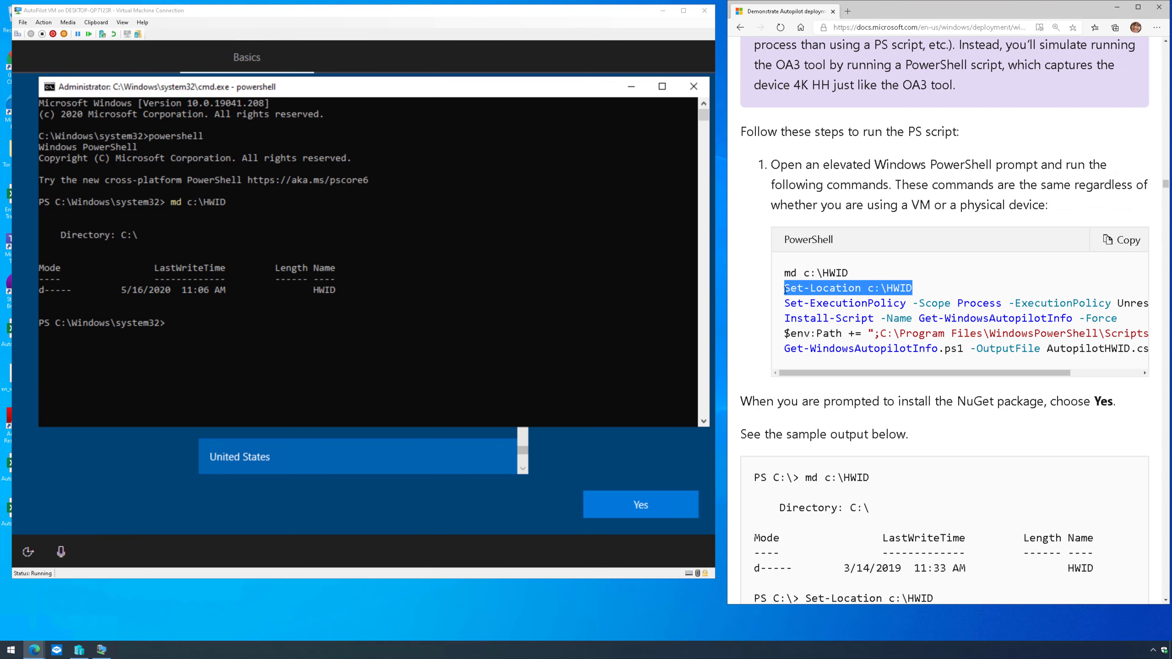
left_click(95, 22)
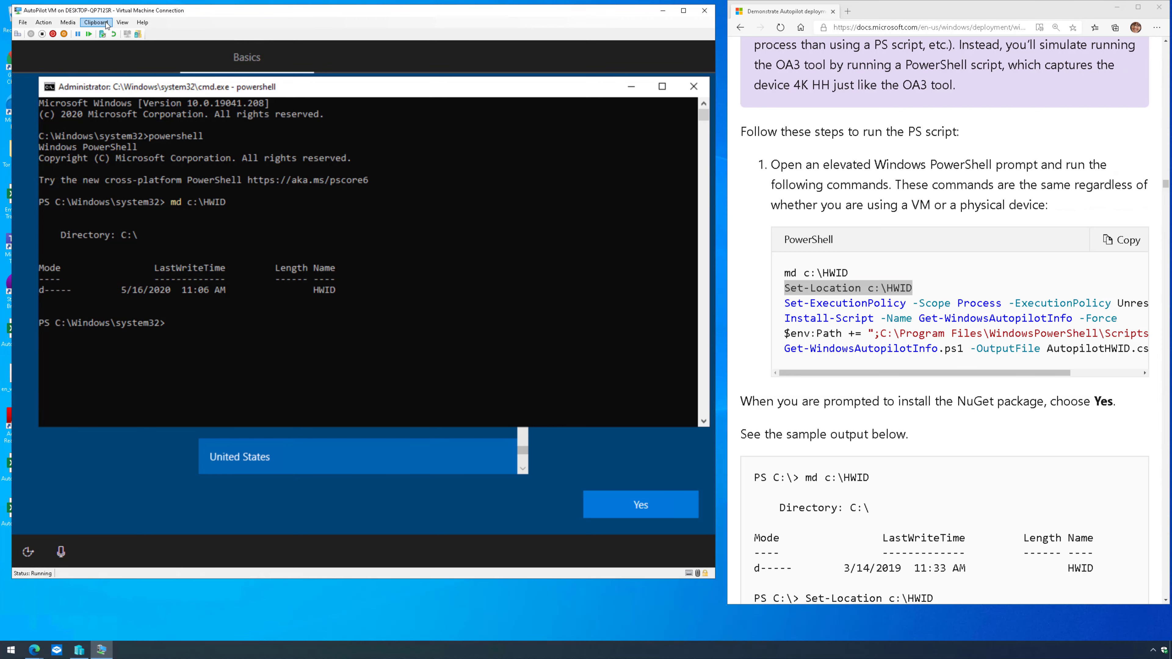
left_click(107, 33)
key("Return")
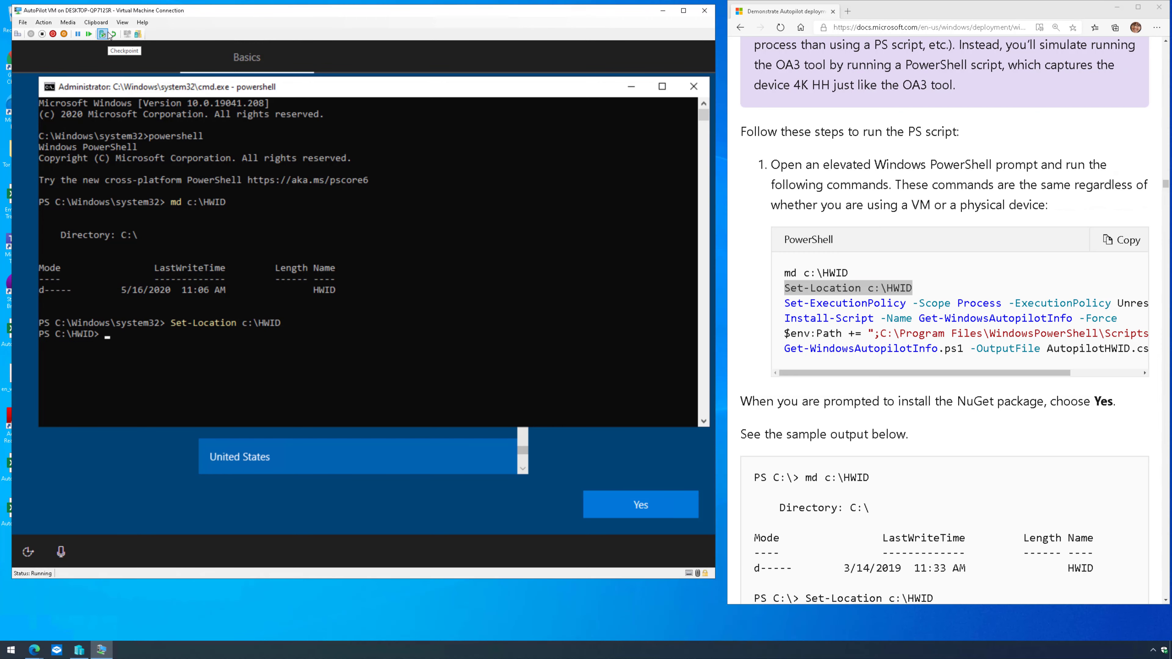
left_click_drag(783, 304, 1147, 299)
key("super+c")
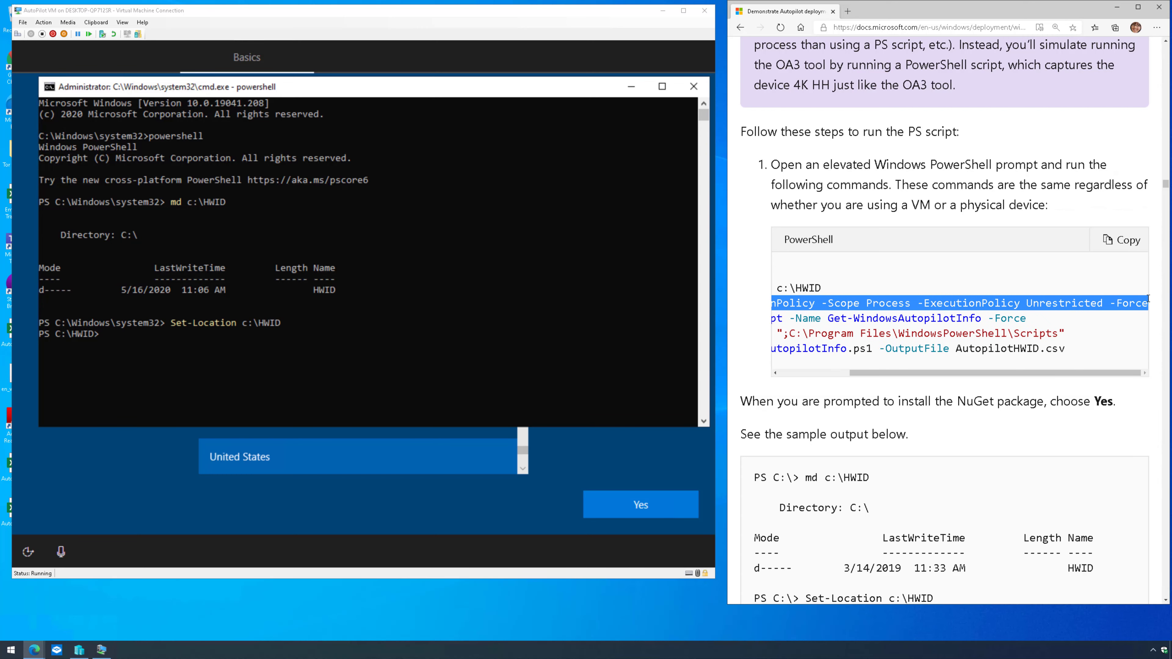
left_click(95, 22)
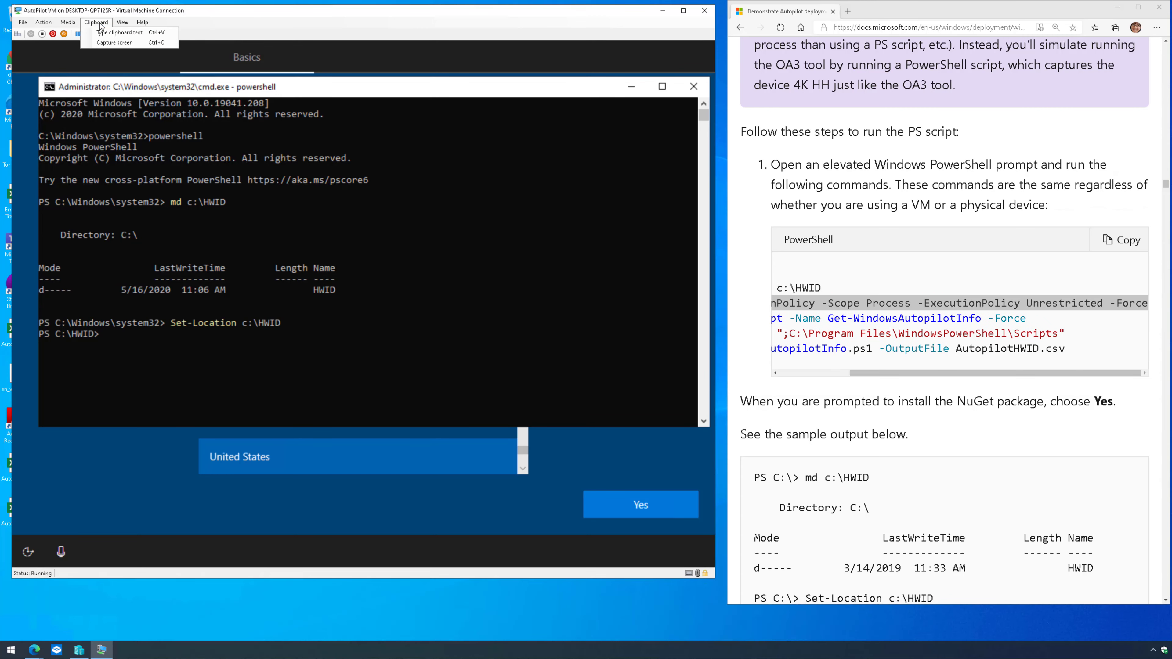
left_click(106, 37)
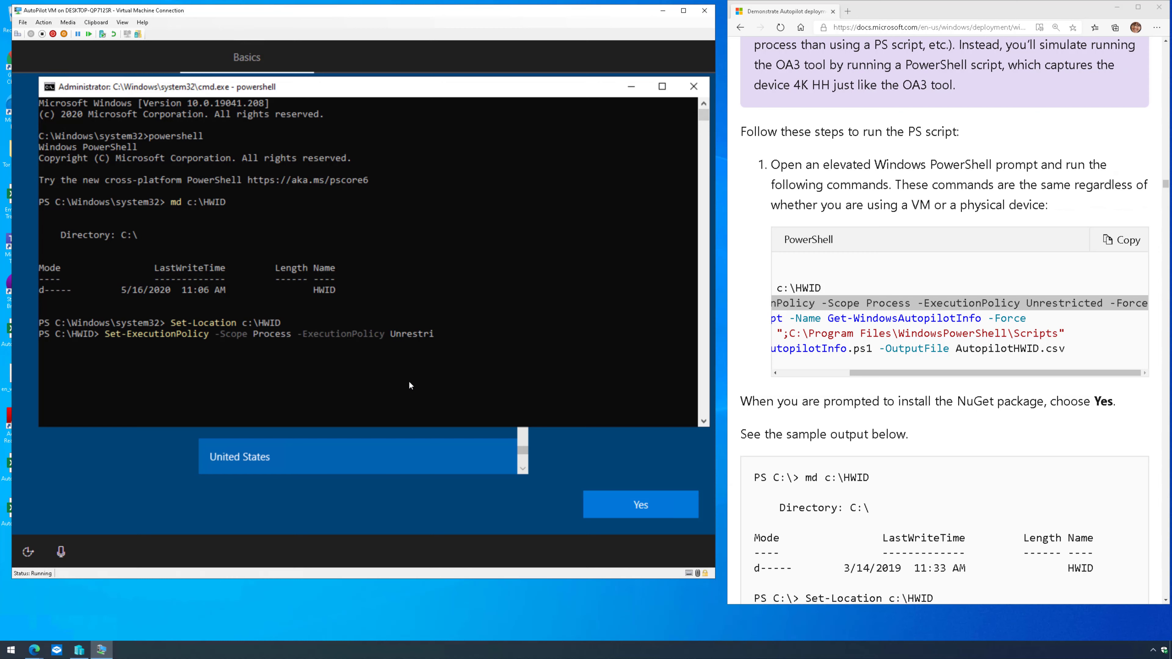
key("Return")
- Enter the Install-Script Get-WindowsAutopilotInfo command in the VM's PowerShell
left_click_drag(1027, 318, 775, 322)
key("super+c")
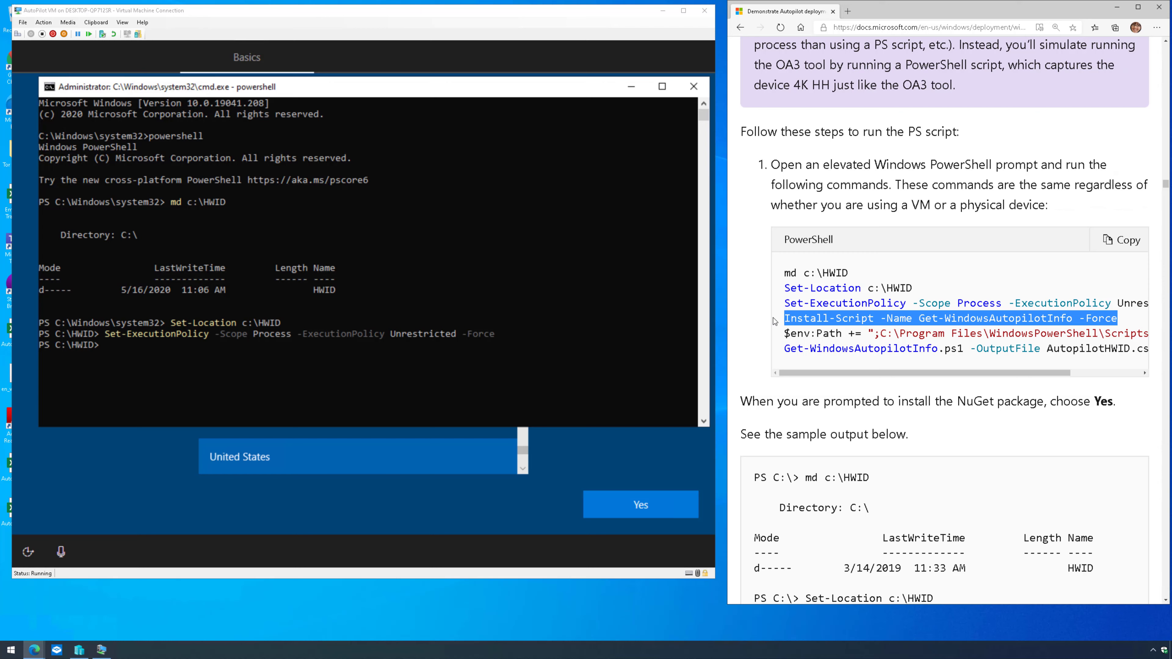
left_click(95, 22)
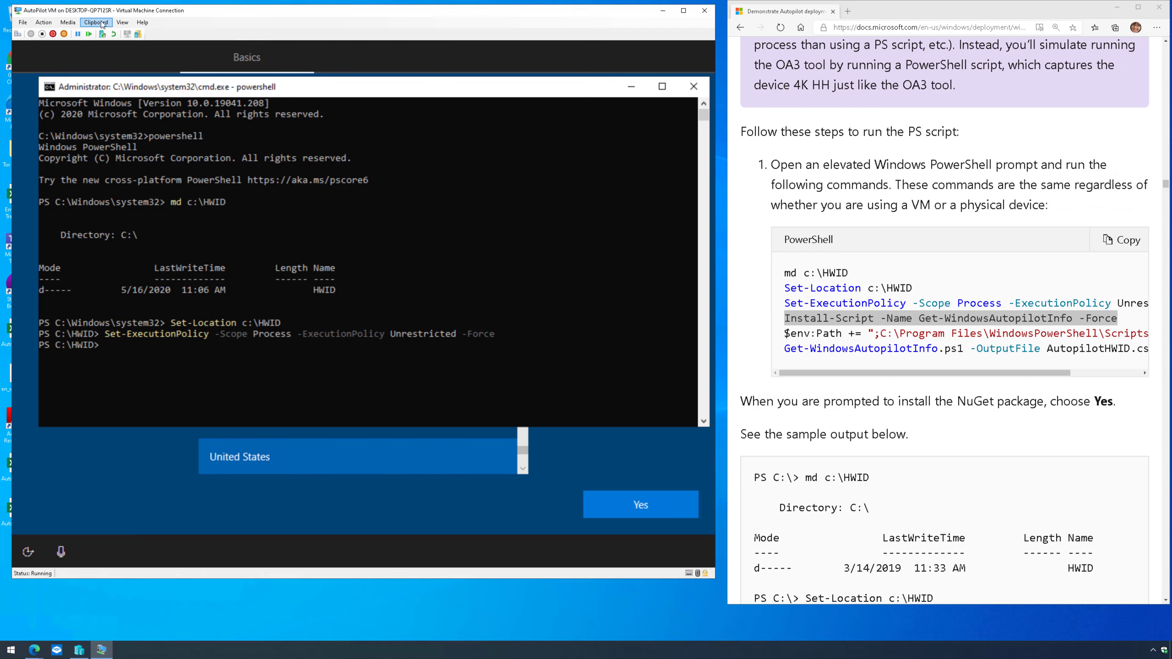
left_click(112, 32)
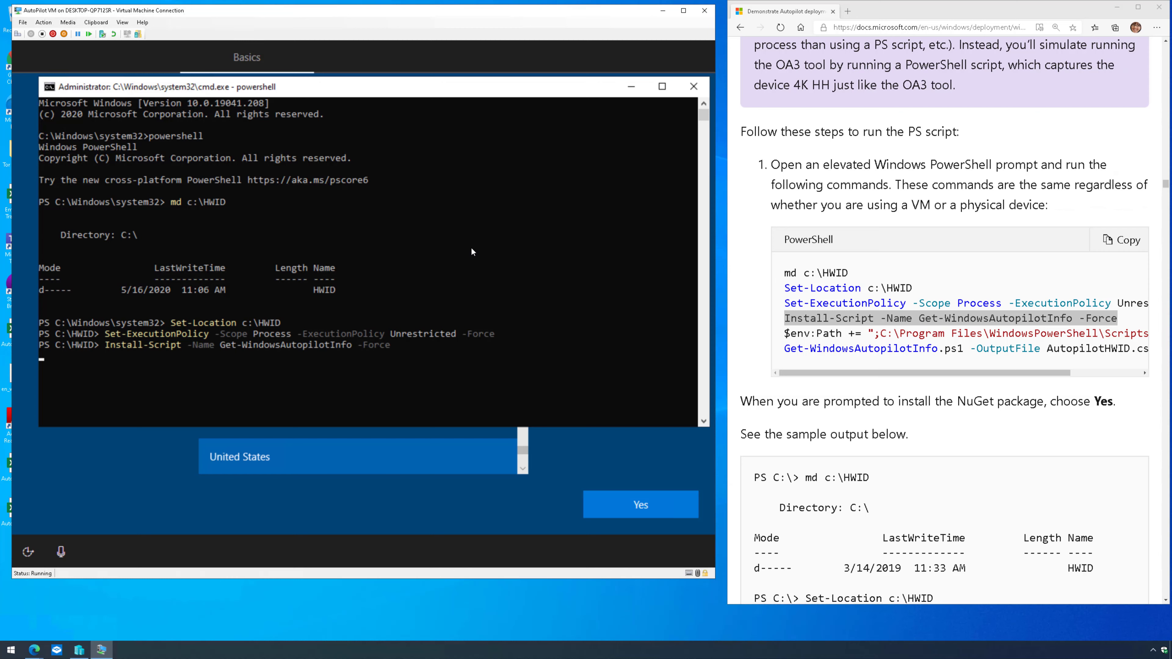
- Run Install-Script and answer y to install the NuGet provider
key("Return")
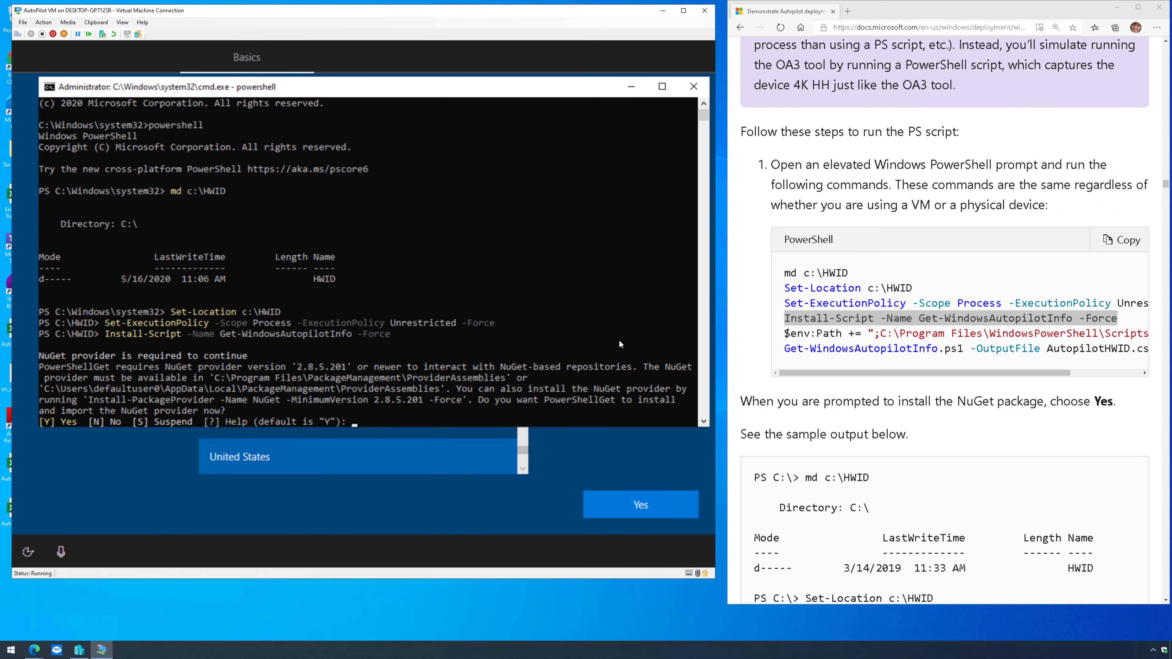
type("y")
key("Return")
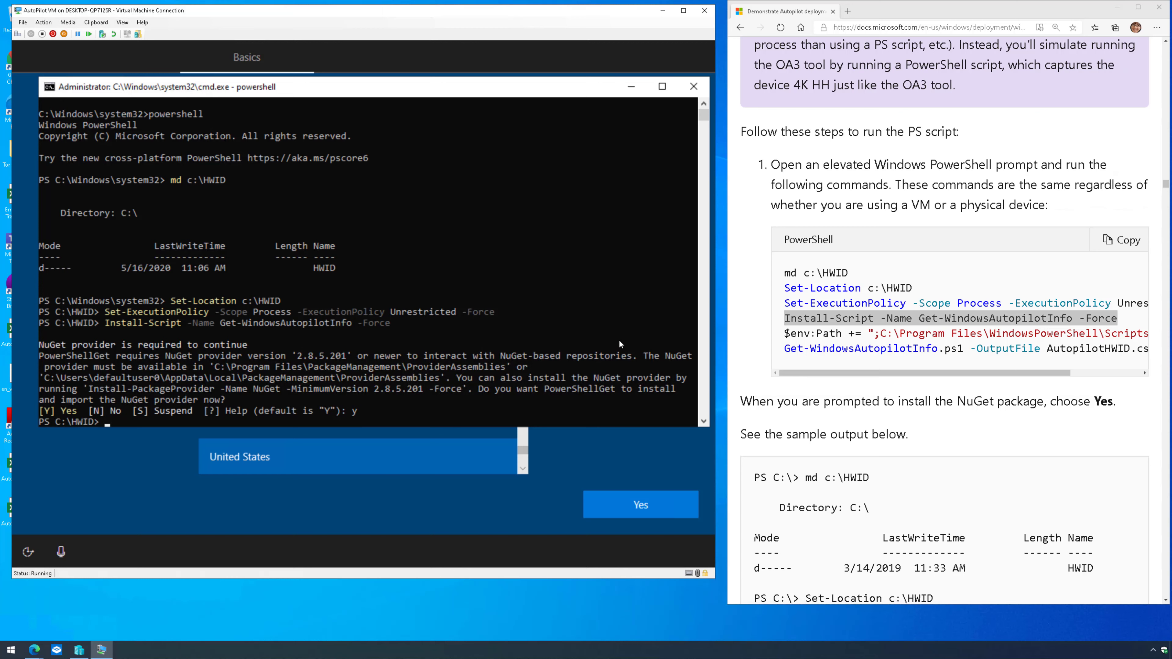
- Add the Scripts folder to $env:Path in PowerShell
left_click(799, 328)
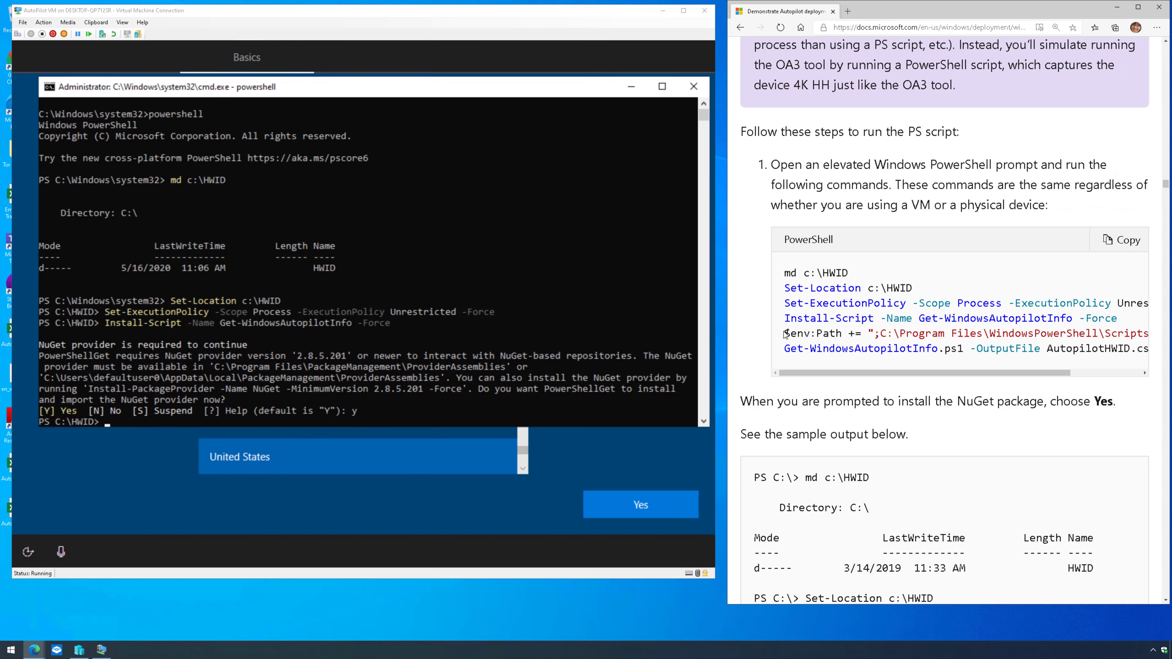
left_click_drag(785, 332, 1119, 331)
key("super+c")
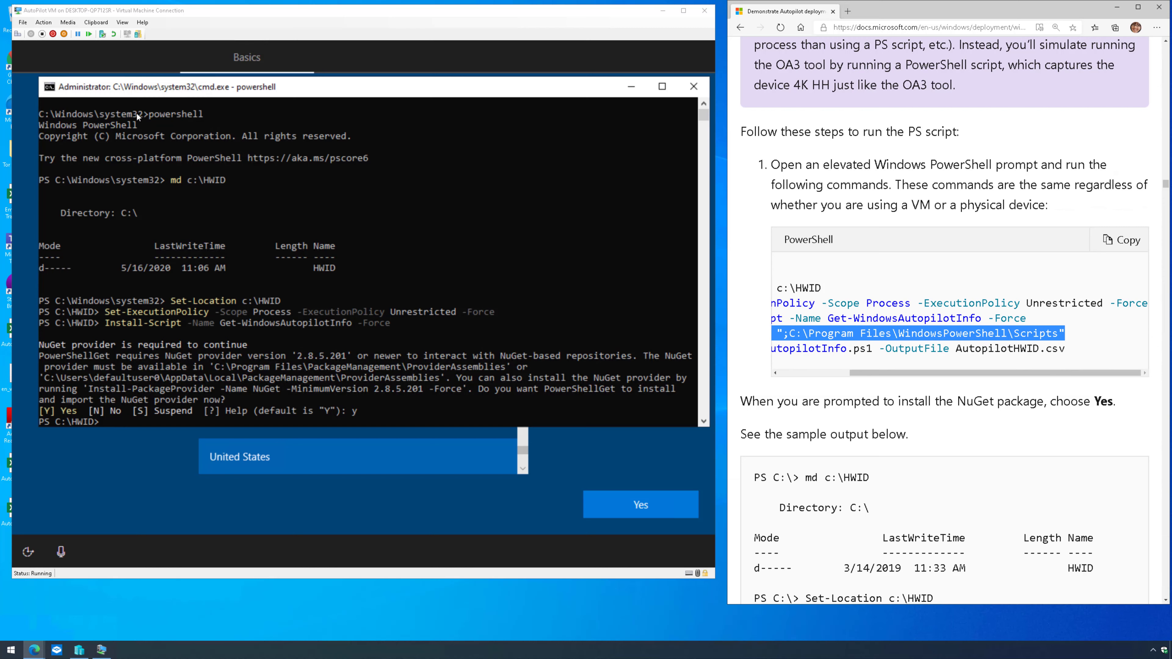
left_click(95, 23)
left_click(119, 32)
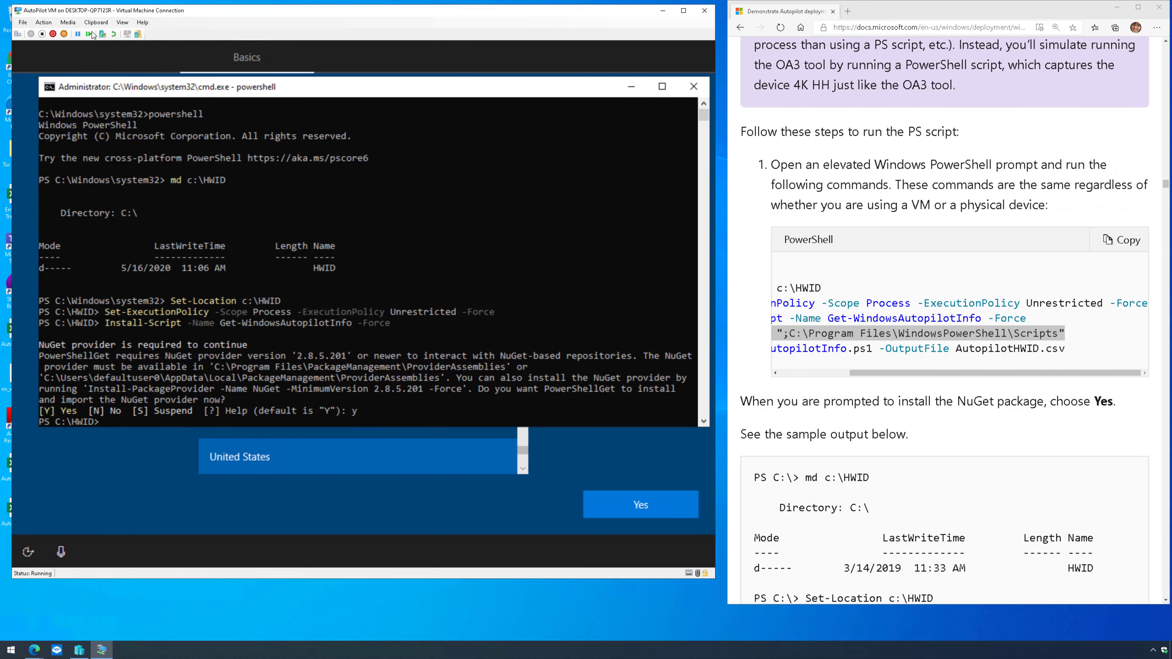
key("Return")
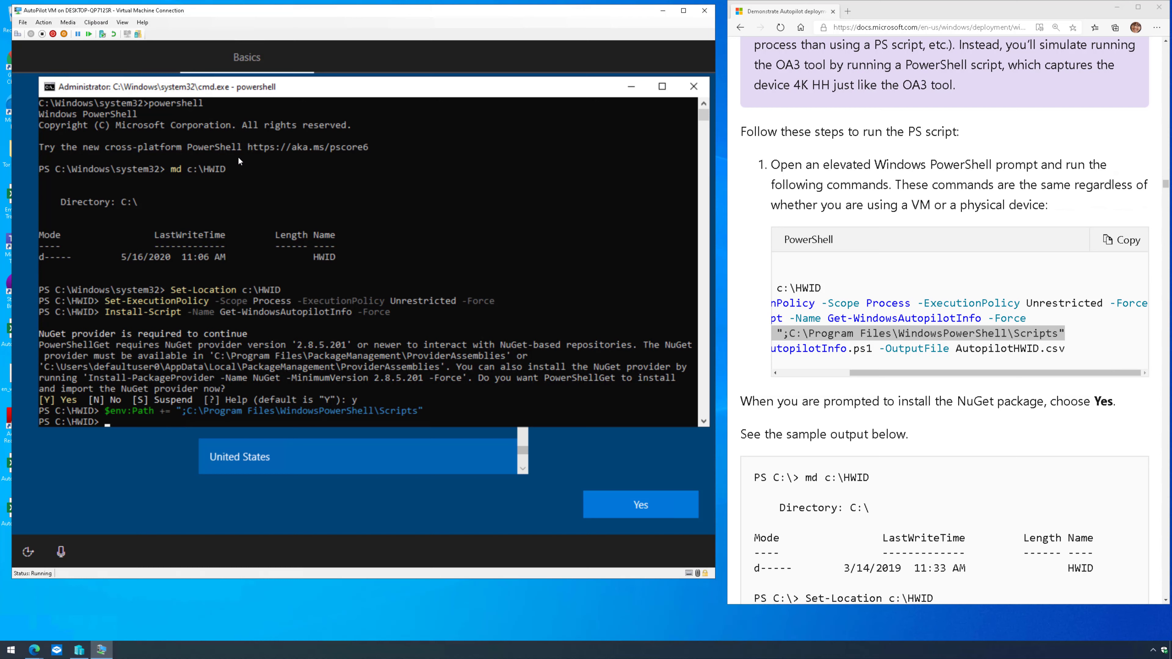
- Run Get-WindowsAutopilotInfo.ps1 -OutputFile AutopilotHWID.csv to export the hardware hash
left_click_drag(1066, 354, 733, 349)
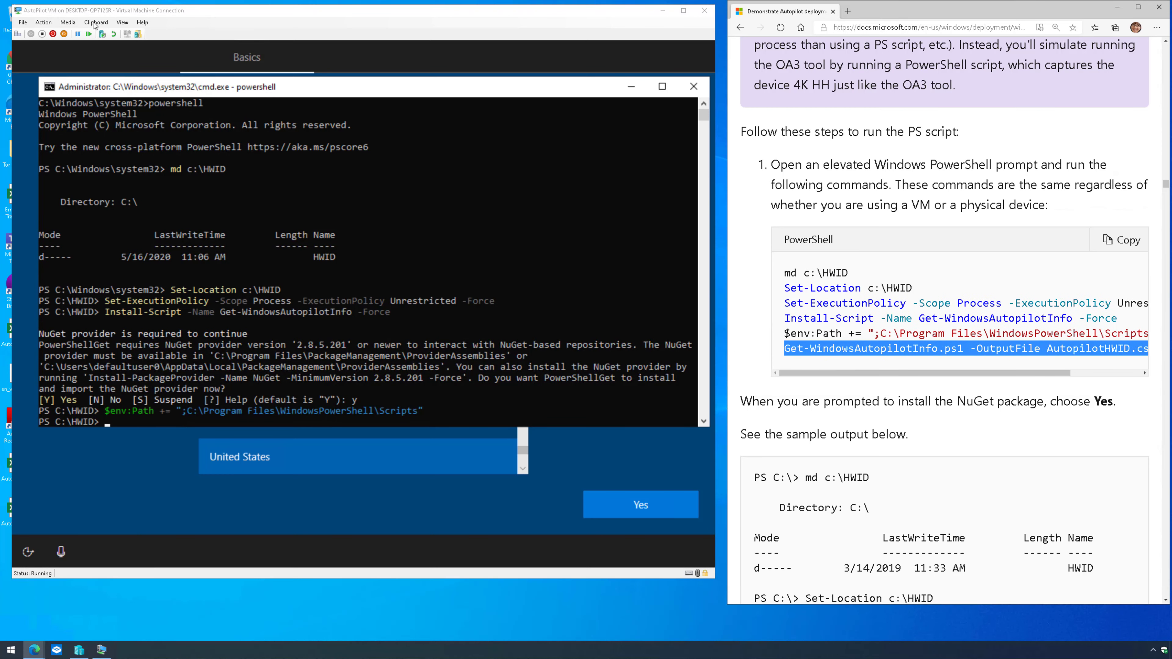
left_click(95, 22)
left_click(104, 33)
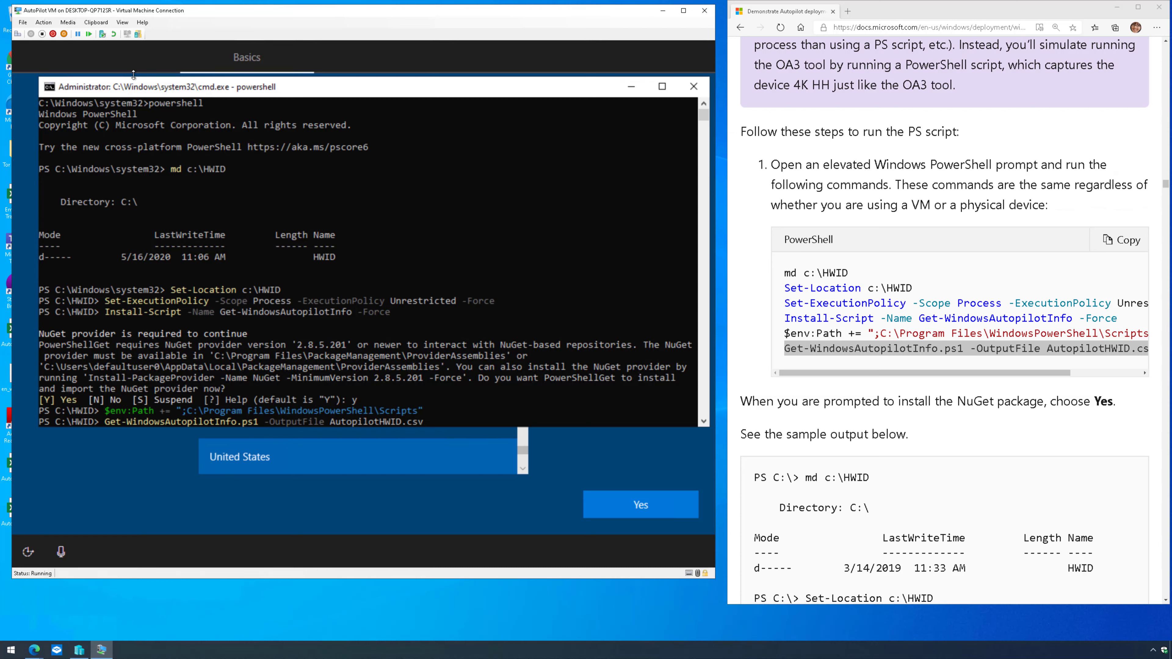
key("Return")
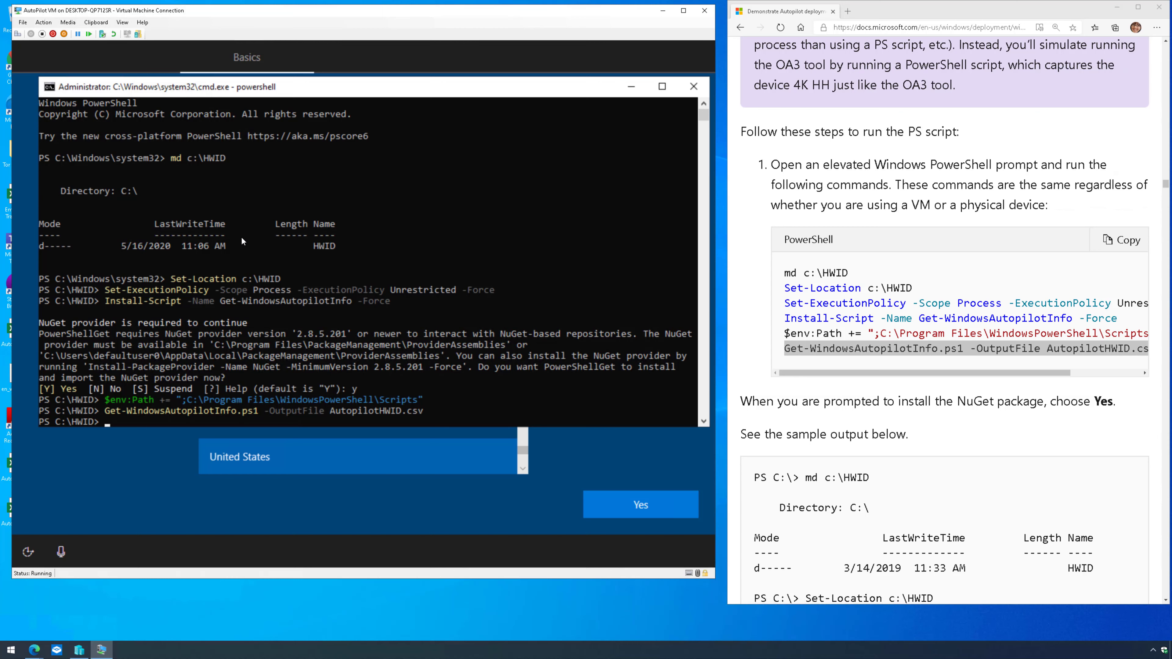
- Launch Internet Explorer with iexplore and accept the recommended security settings
key("super+r")
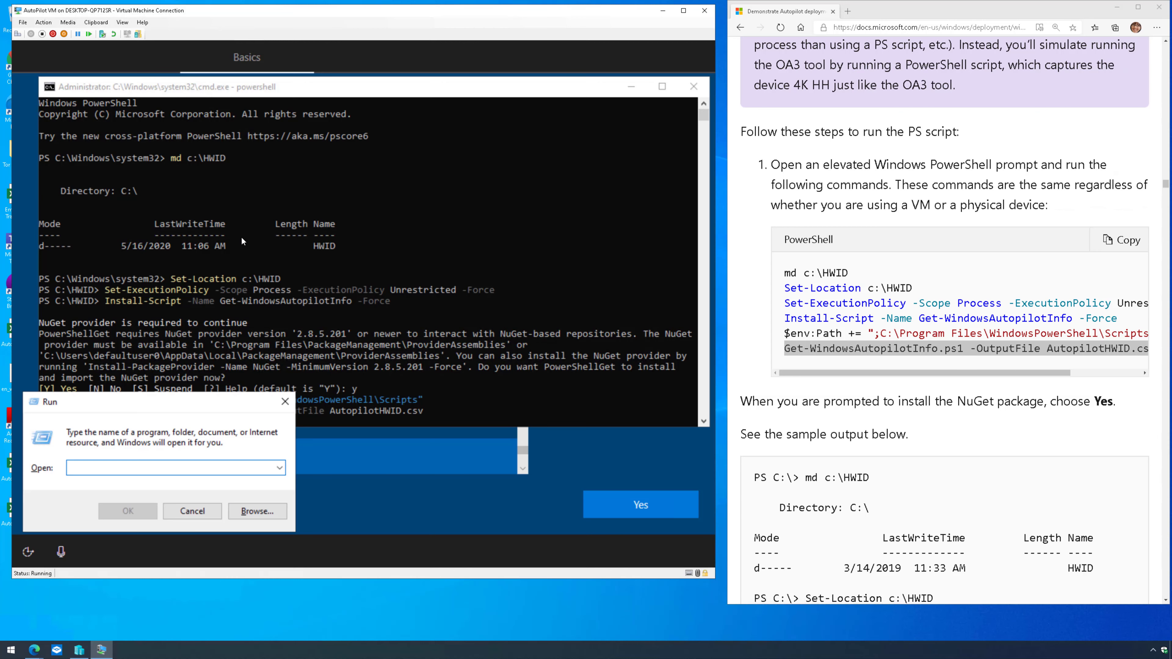
type("iexplore")
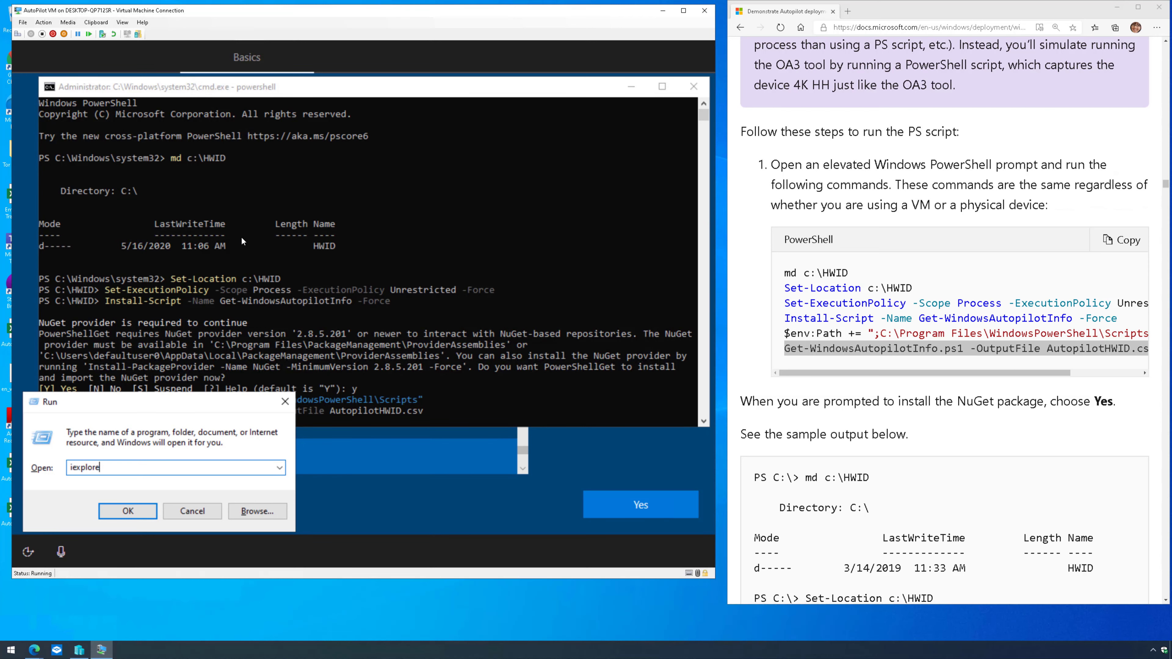
key("Return")
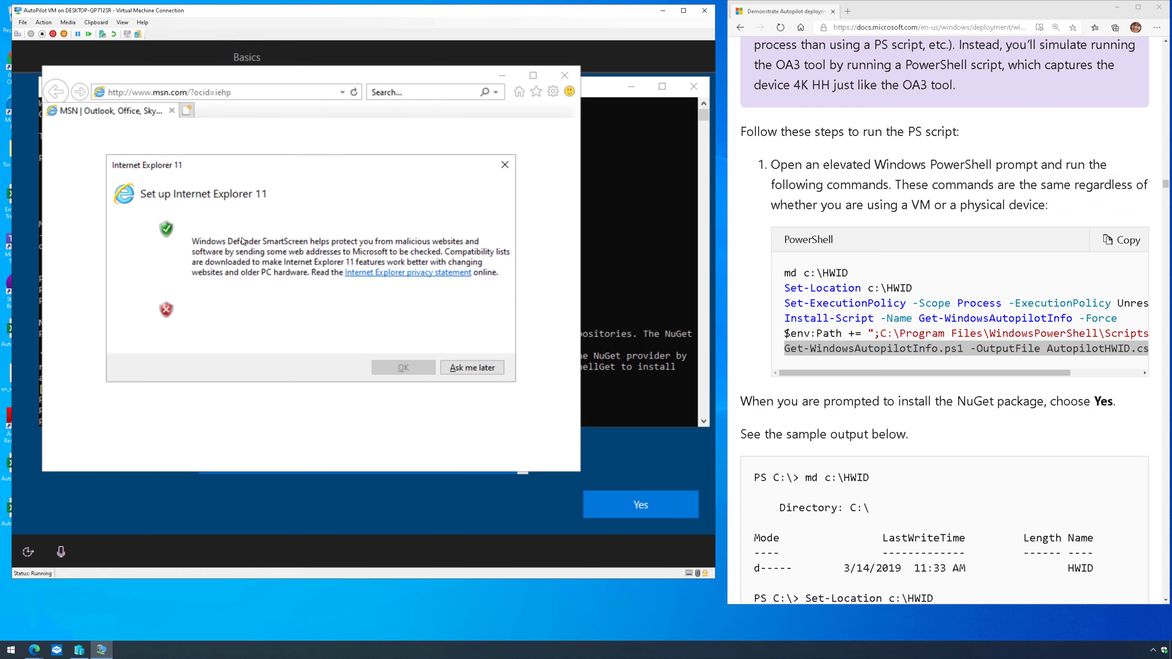
left_click(257, 228)
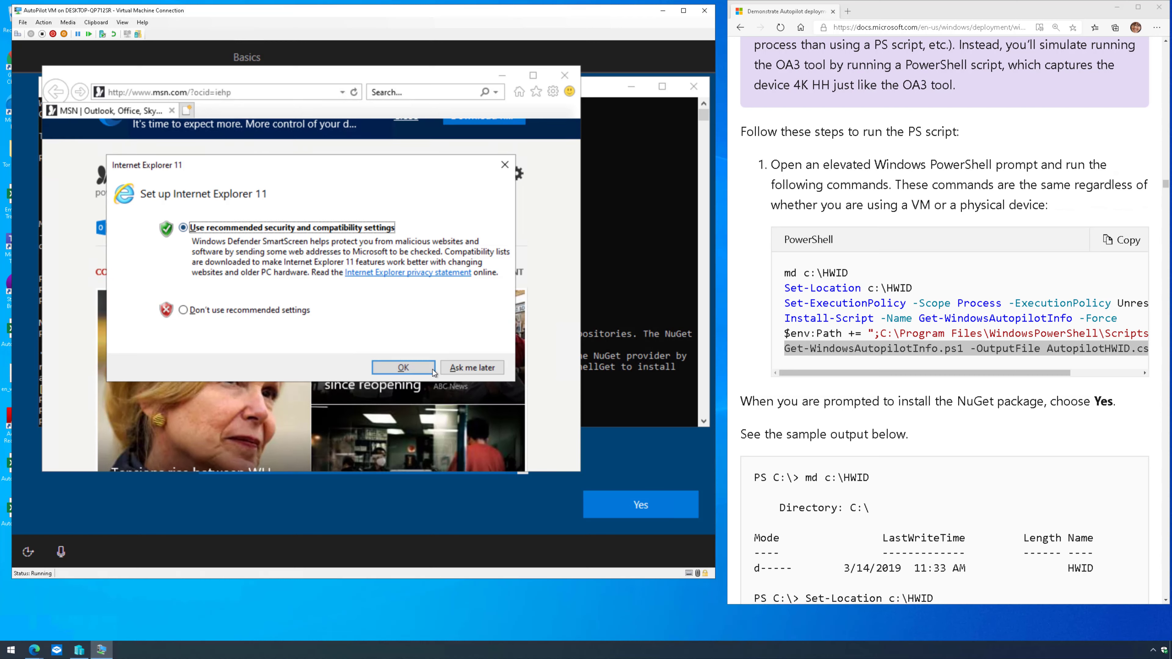
left_click(403, 367)
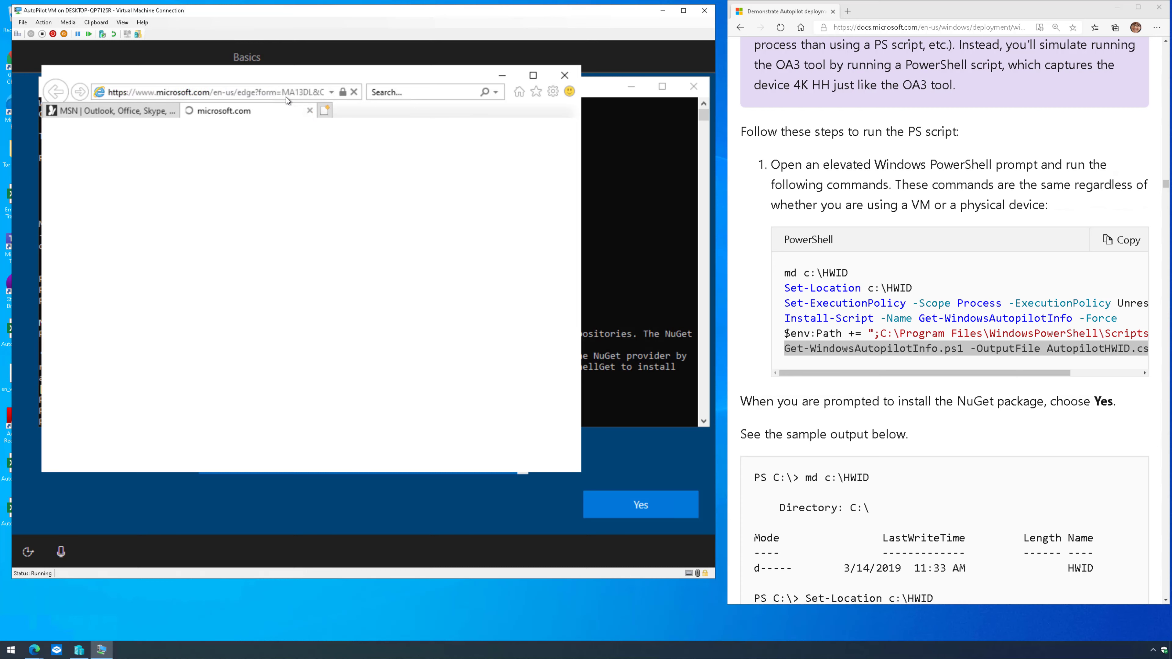
- Close the extra tab and load yandex.com
left_click(287, 94)
key("ctrl+w")
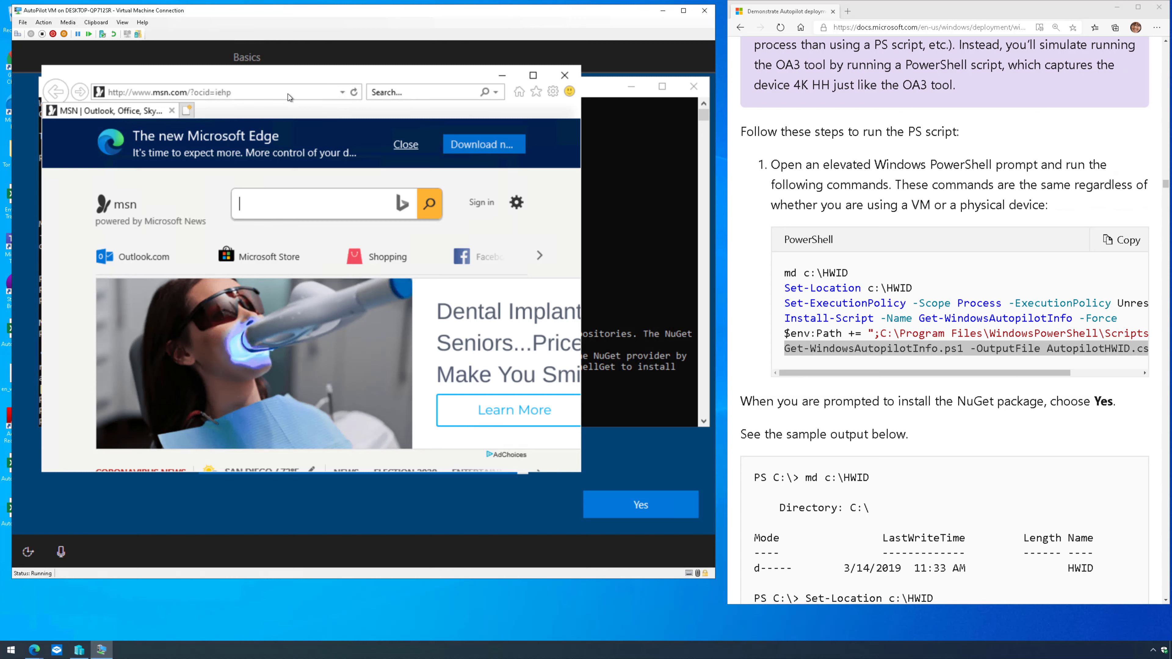
type("ya")
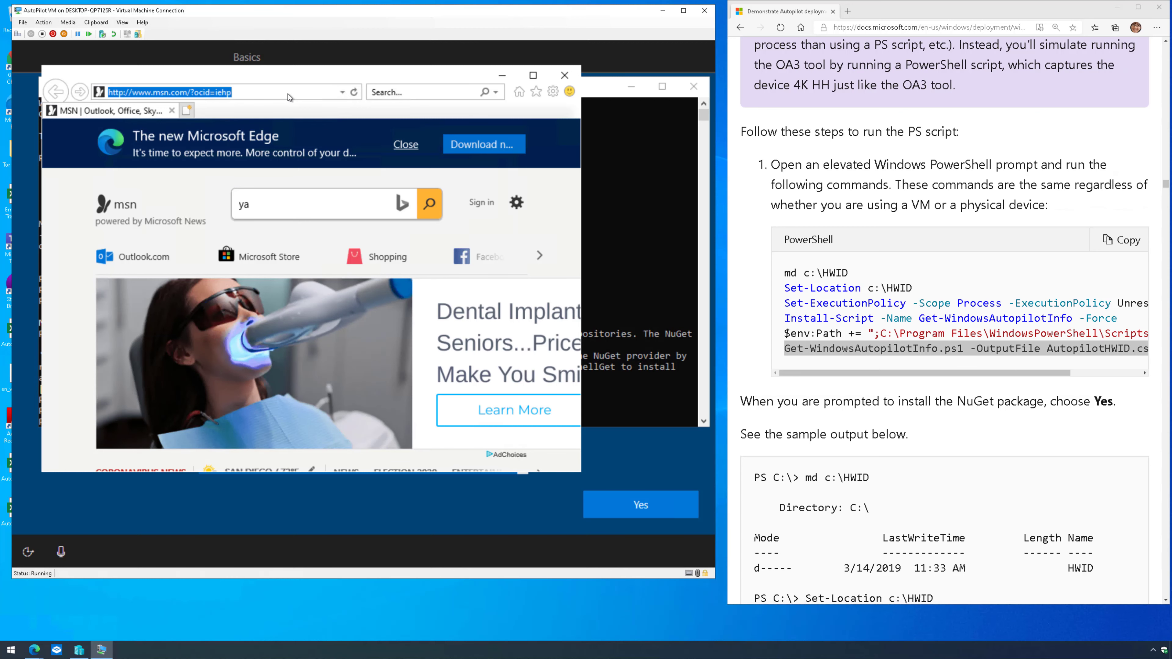
type("yandex.com")
key("Return")
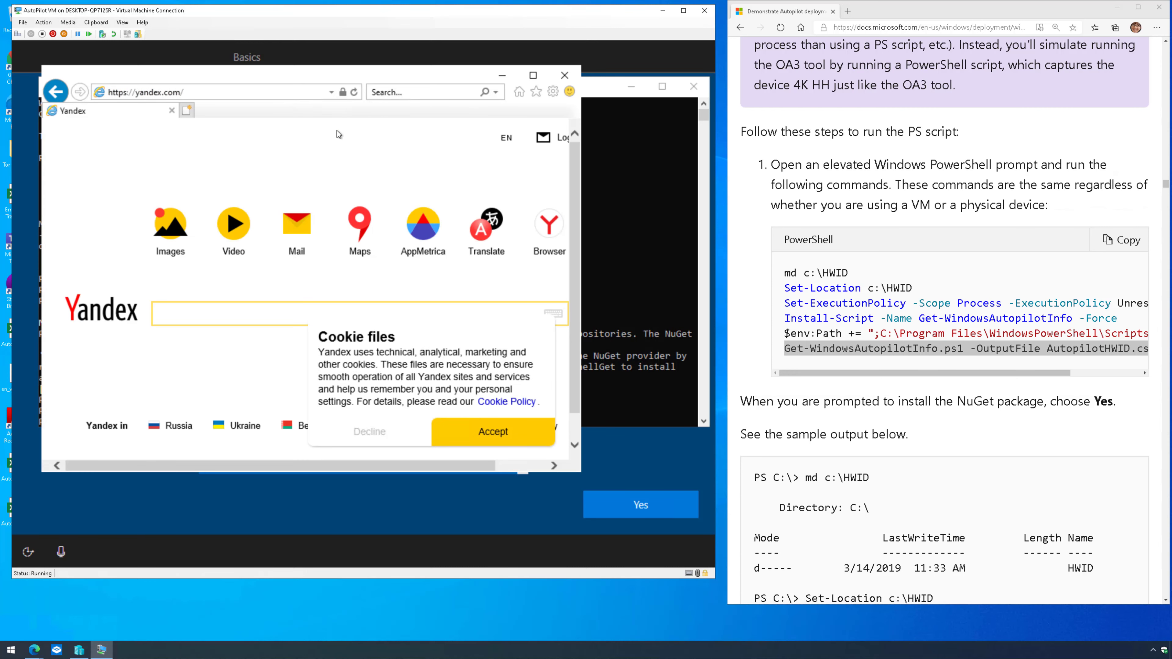
- Open Yandex Mail, log in with the account username, and accept the cookie notice
left_click(302, 235)
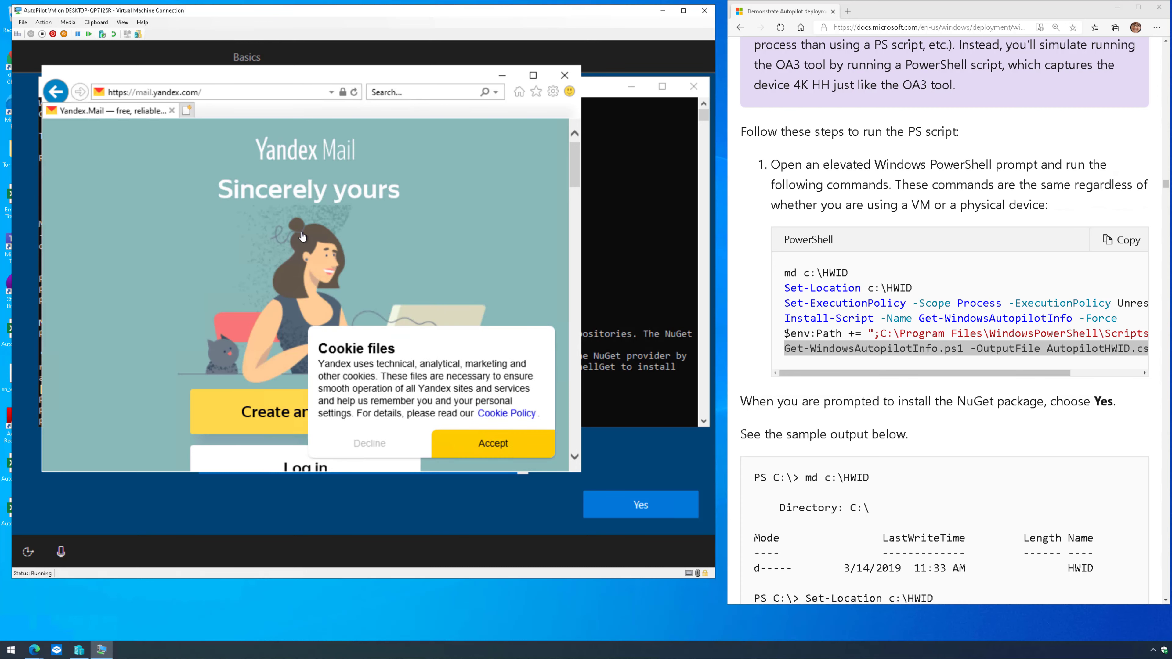
scroll(310, 233, "down", 3)
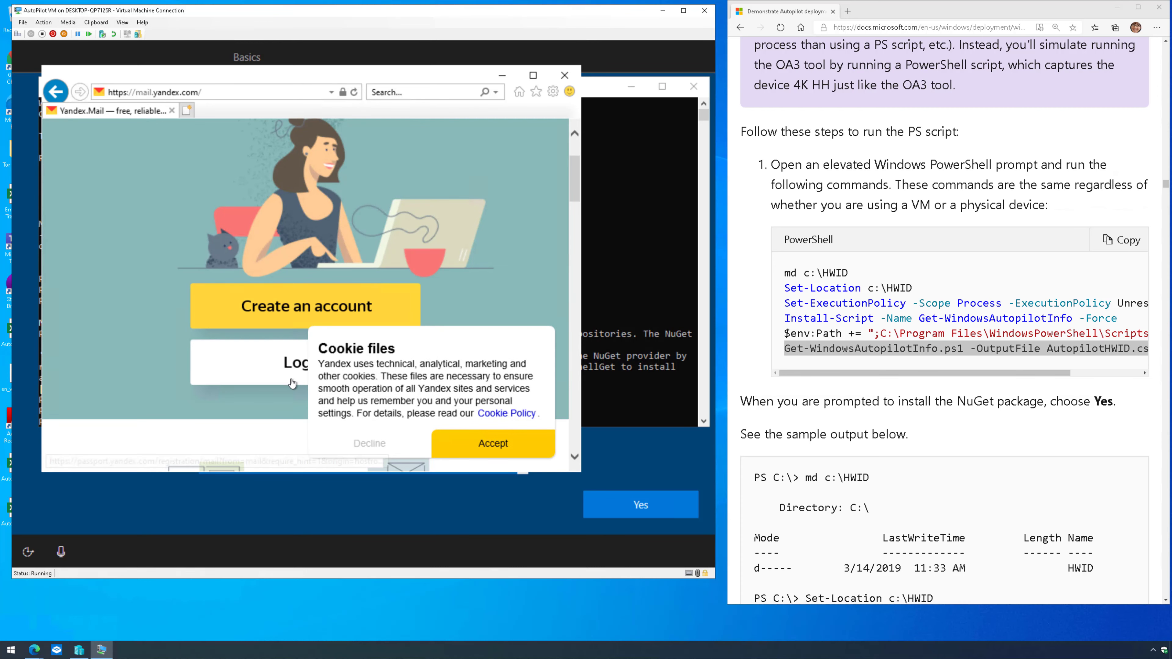
left_click(249, 363)
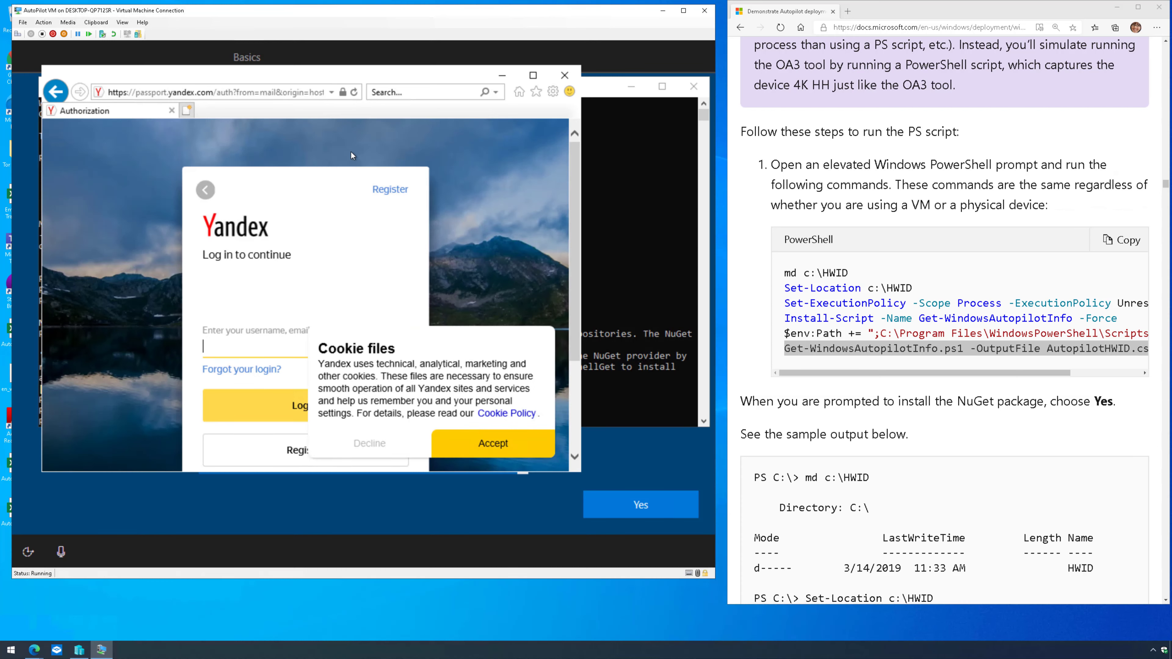
key("Return")
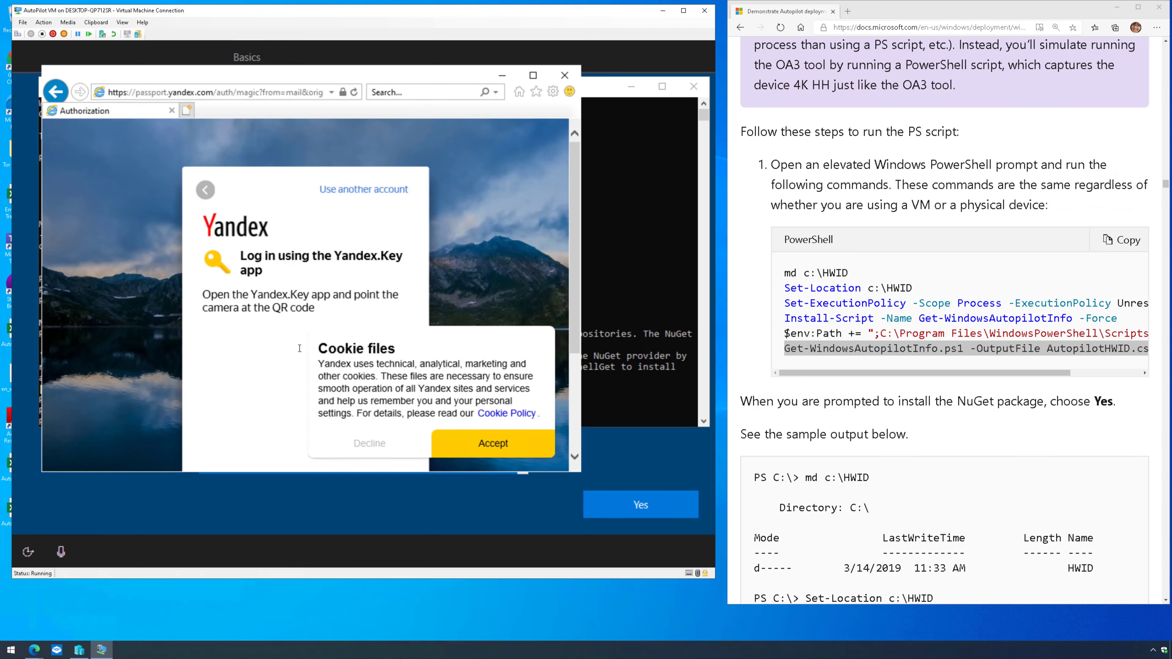
left_click(476, 443)
scroll(478, 421, "down", 3)
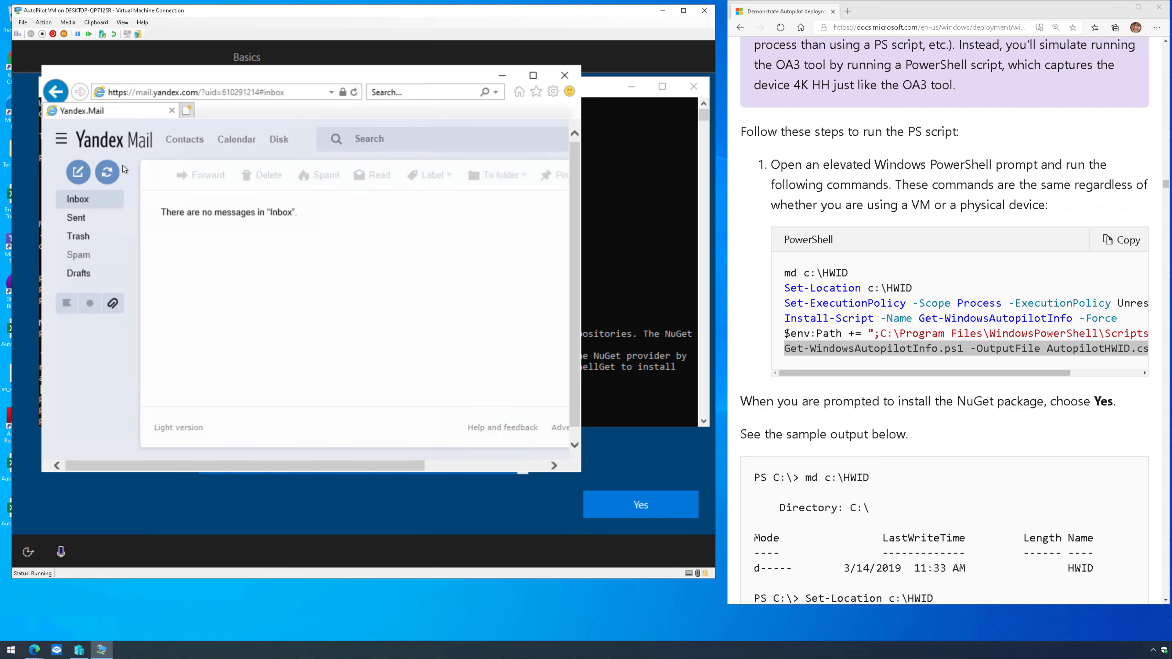
- Start a new Yandex Mail message and add the suggested saved contact as recipient
left_click(78, 172)
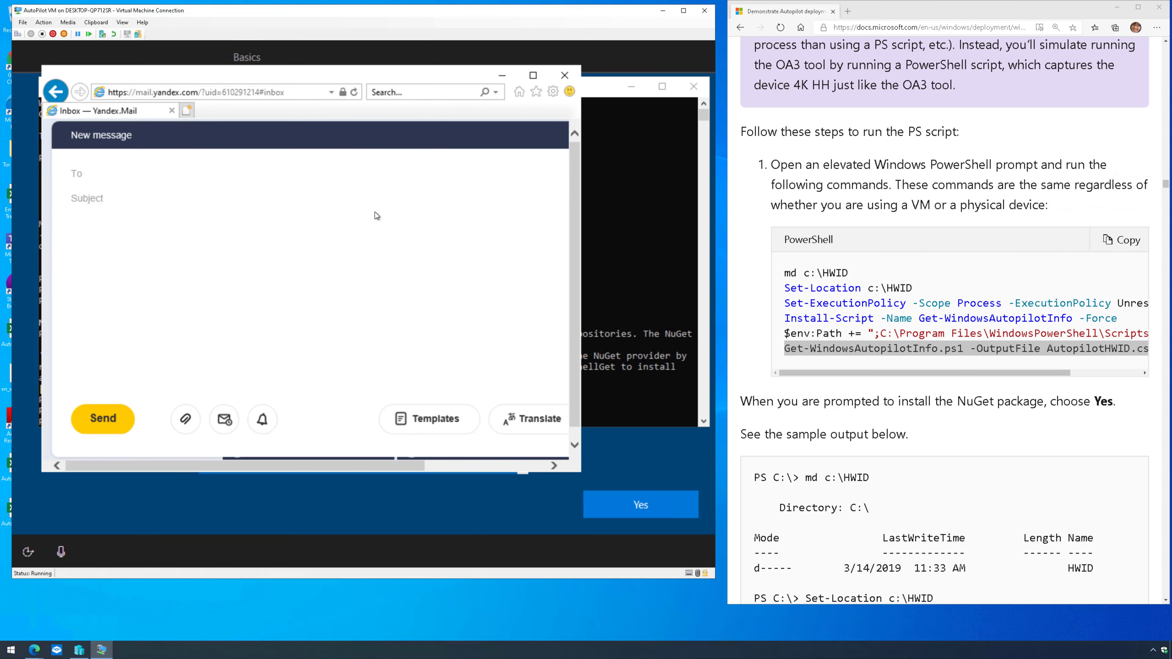
left_click(151, 178)
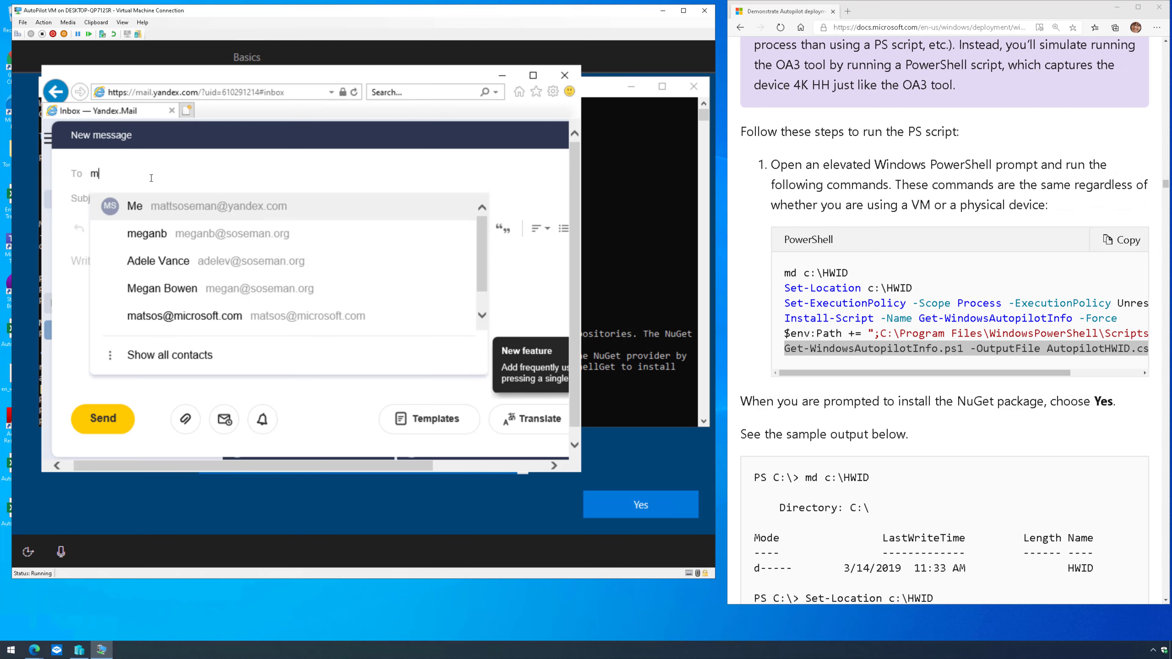
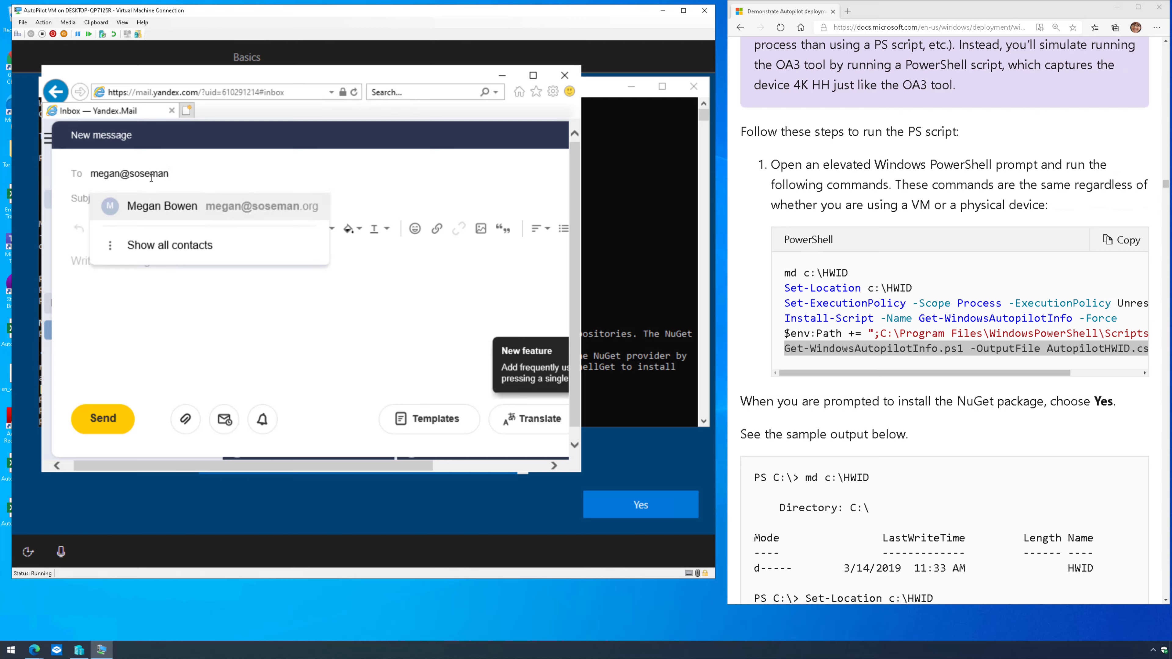
left_click(119, 173)
type("b")
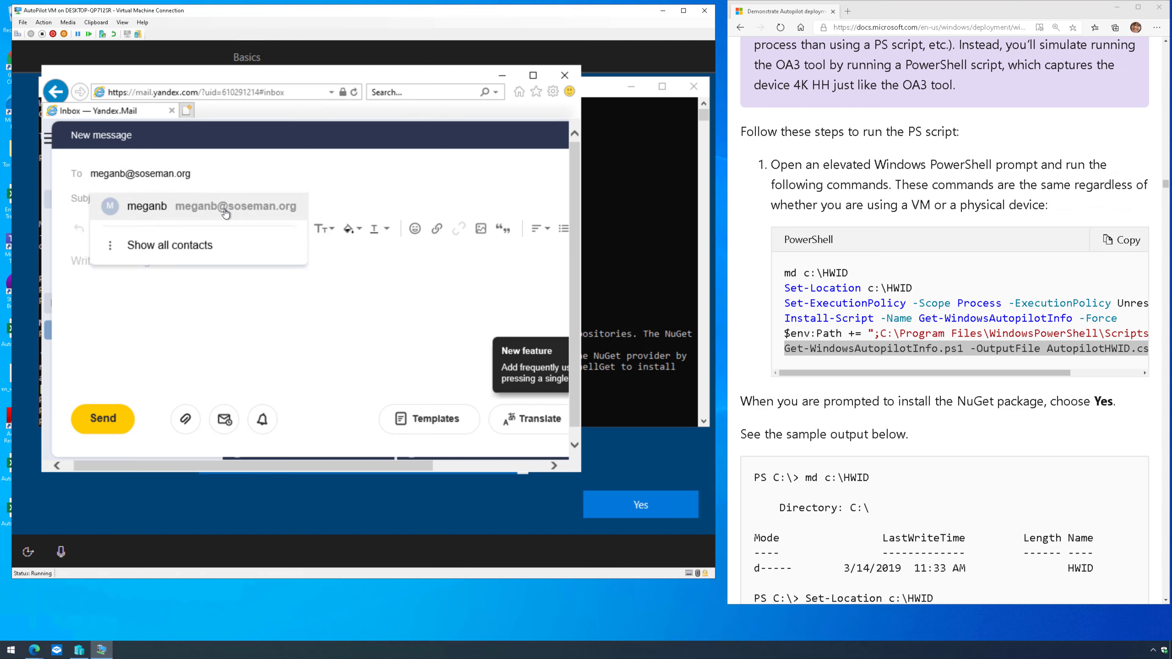
left_click(225, 212)
left_click(188, 268)
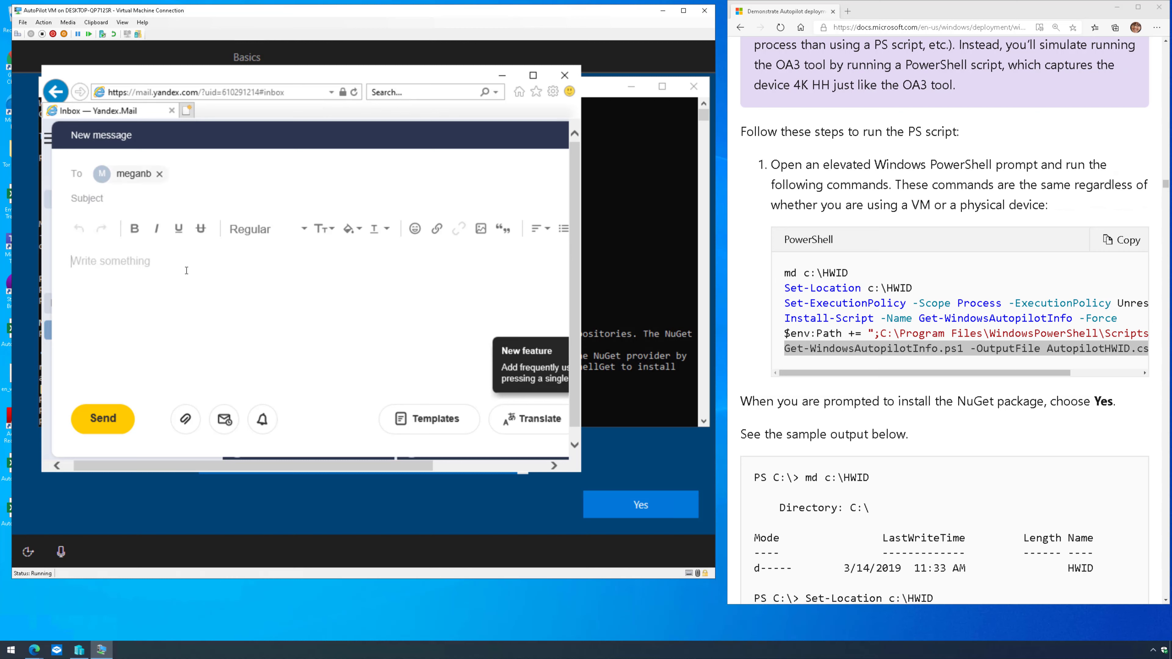
- Attach AutopilotHWID.csv from C:\HWID to the Yandex Mail message and send it
left_click(185, 418)
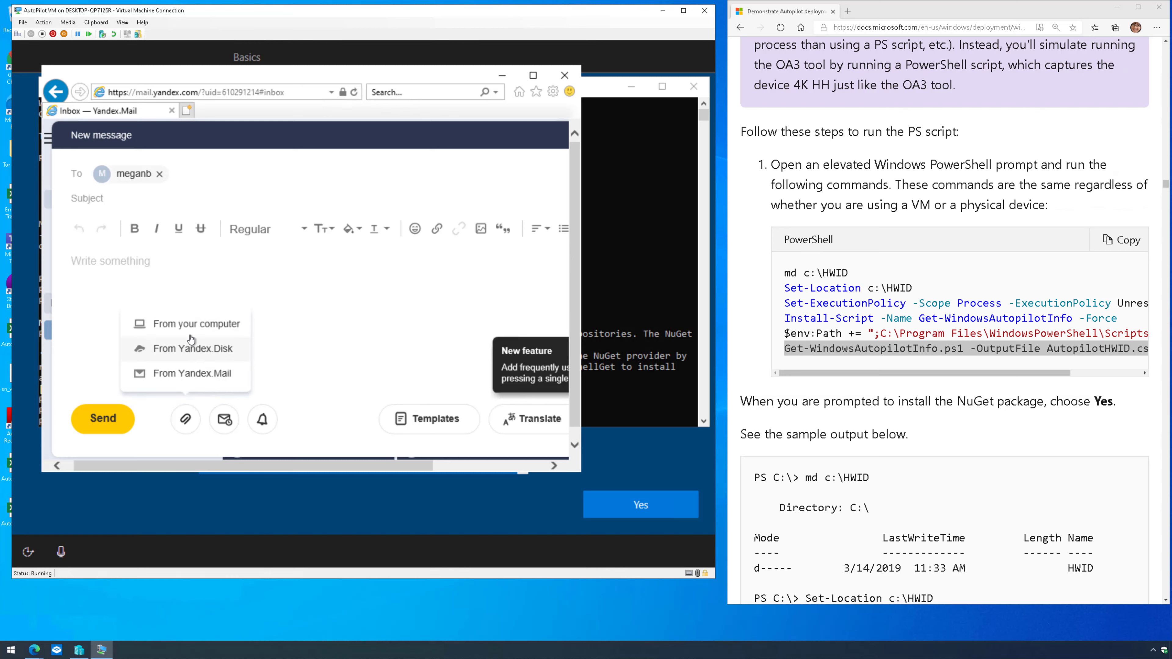
left_click(191, 324)
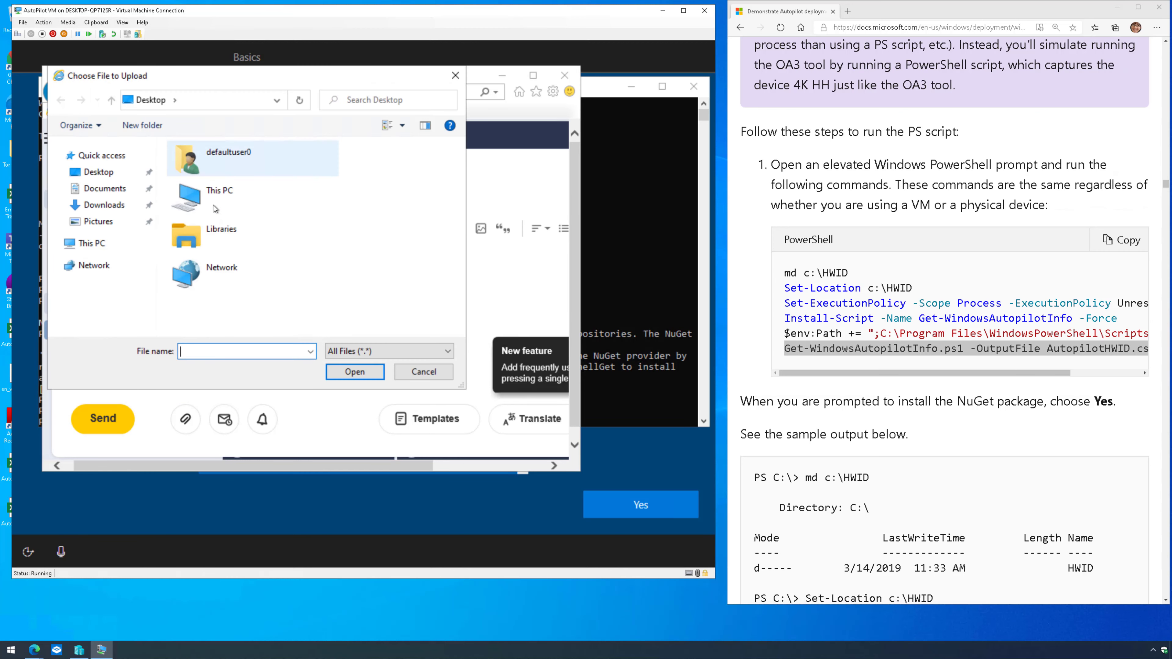
left_click(99, 172)
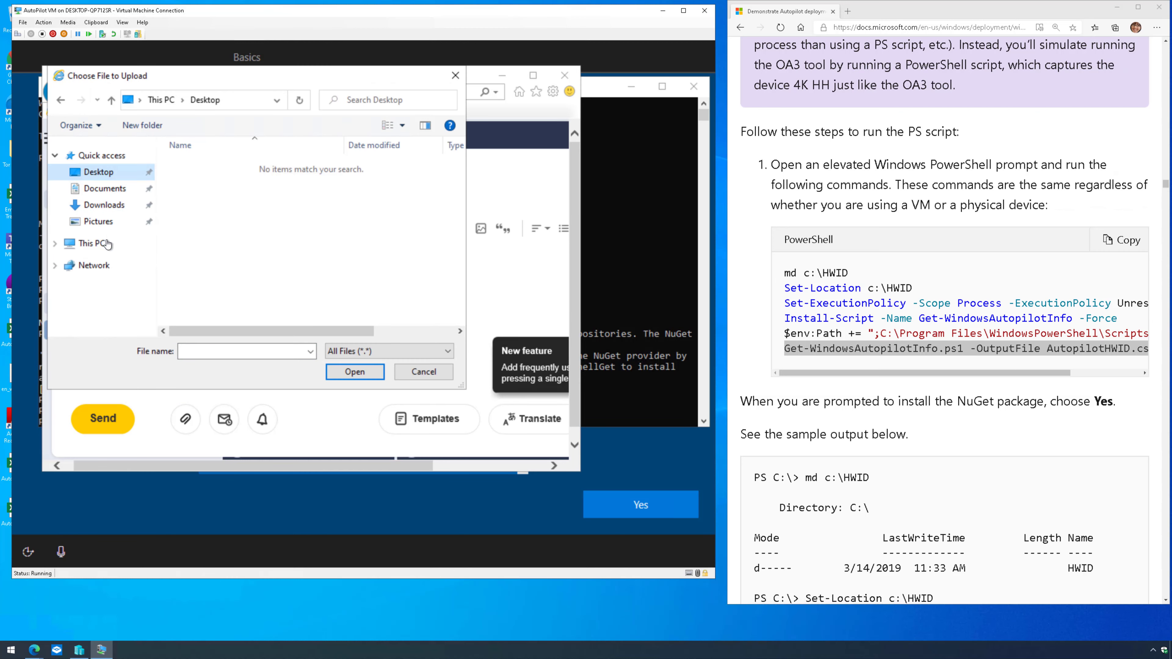
left_click(107, 243)
scroll(261, 277, "down", 3)
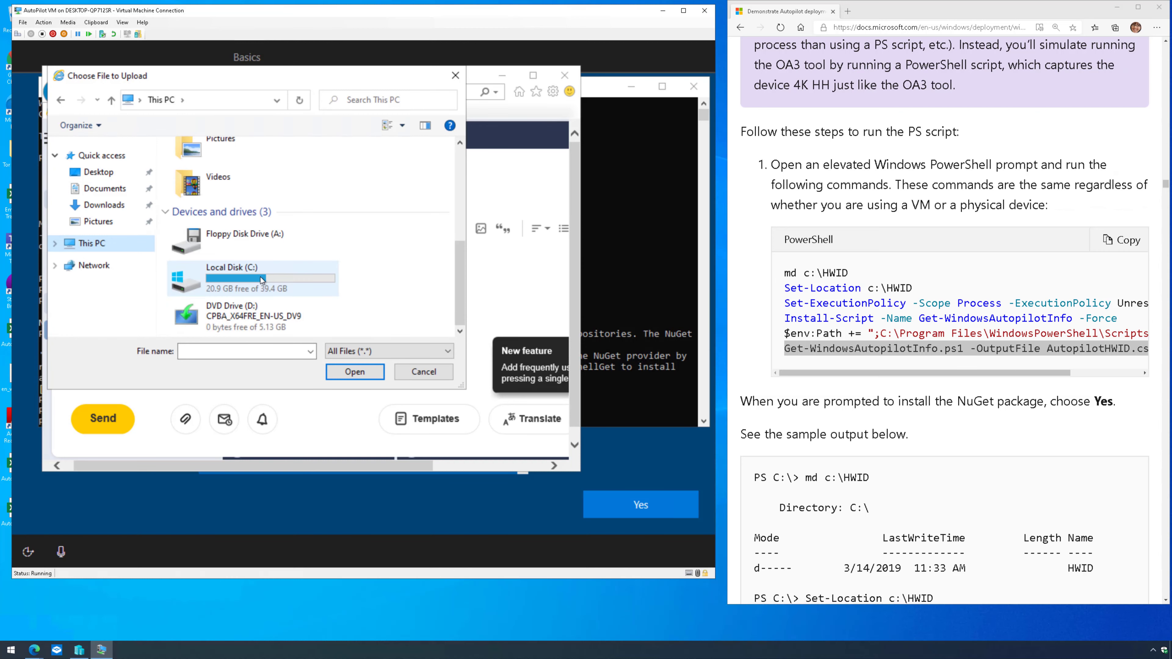
double_click(260, 277)
double_click(227, 167)
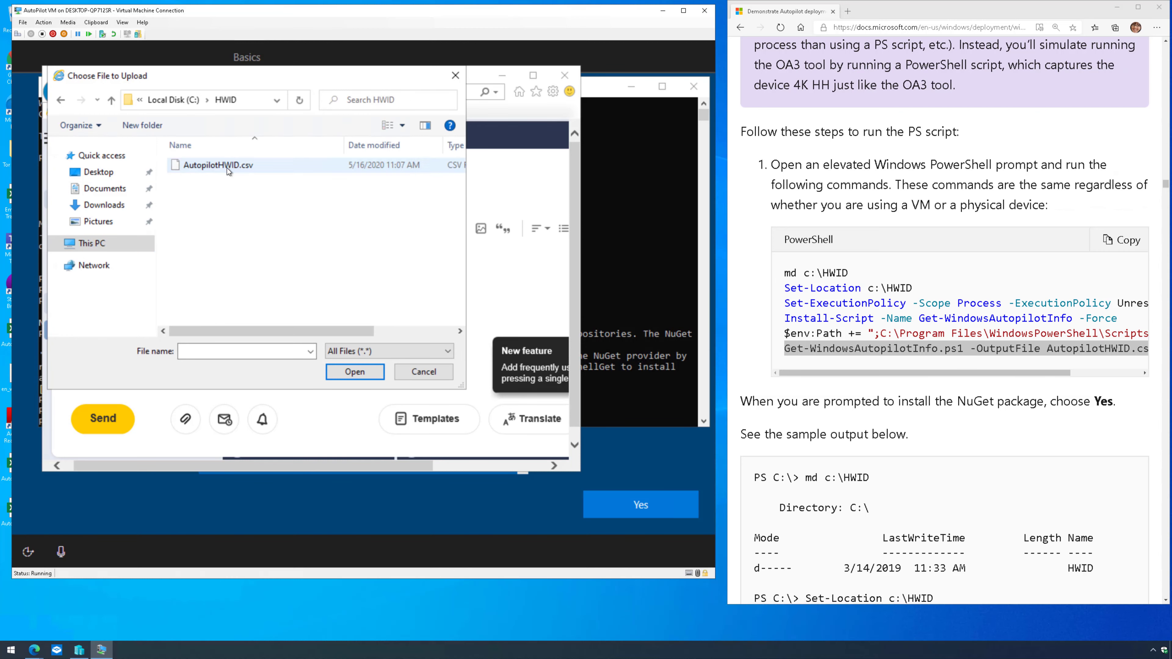
double_click(268, 166)
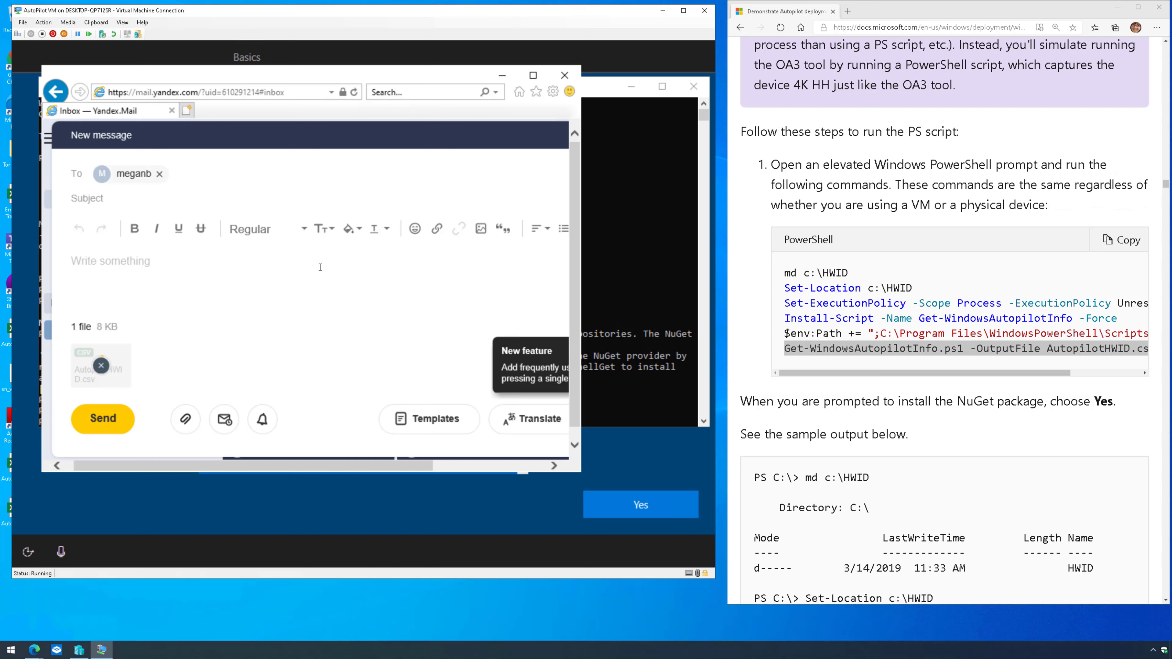
left_click(97, 419)
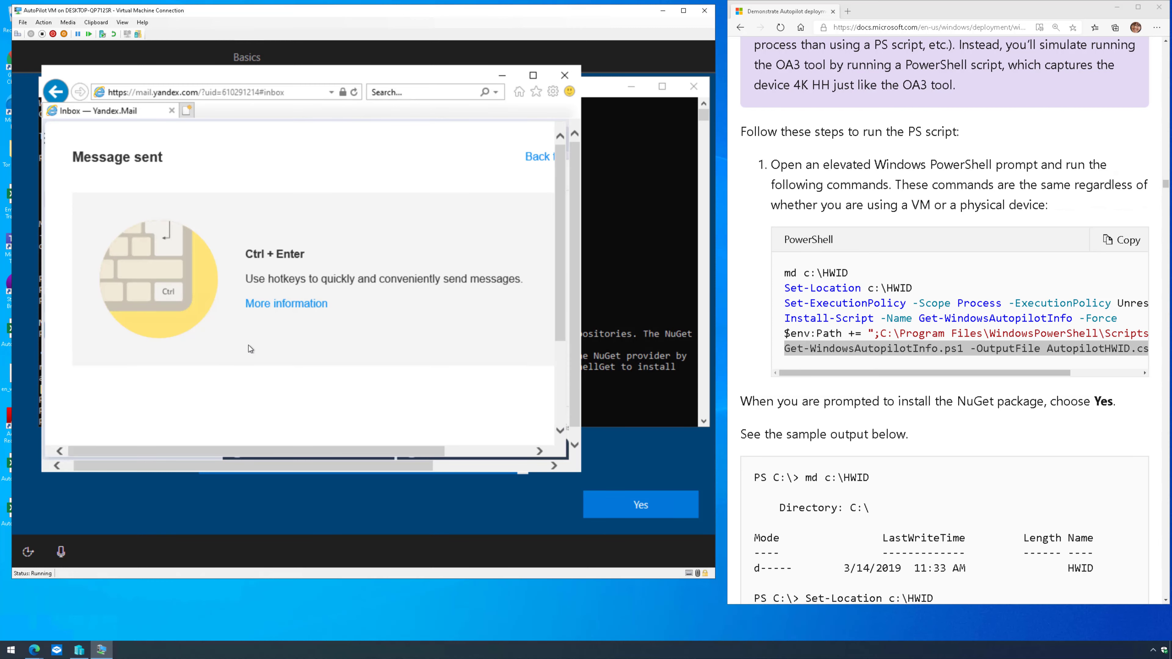
- Close the Yandex Mail and PowerShell windows, then reopen Start after closing a stray Photos window
left_click(558, 79)
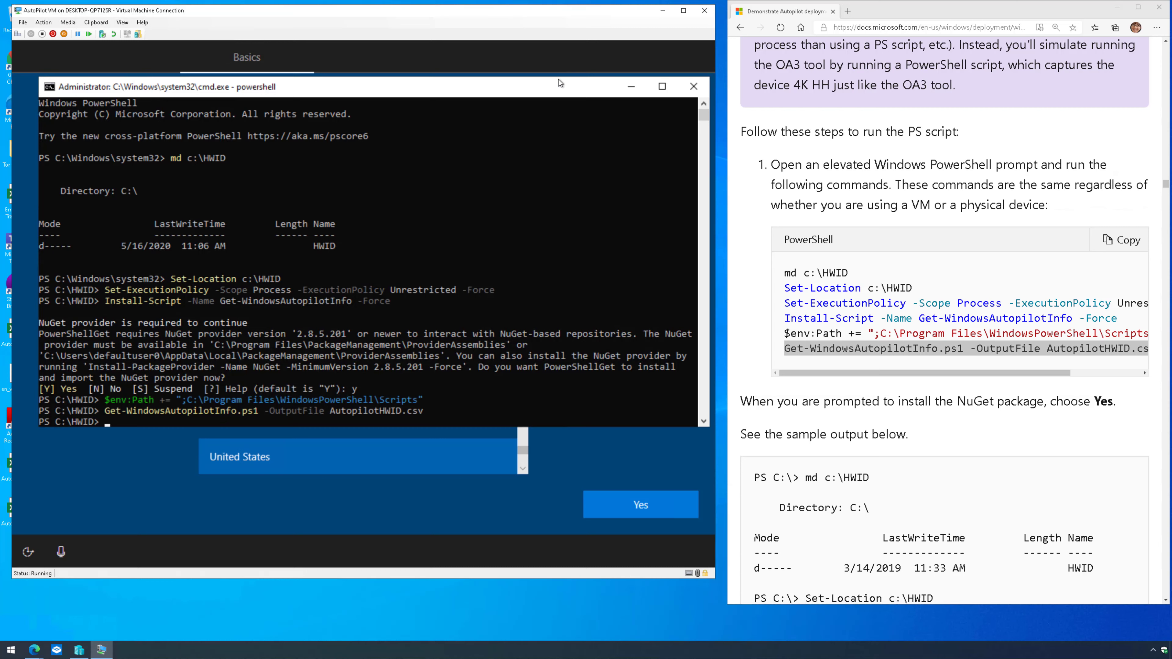
left_click(693, 87)
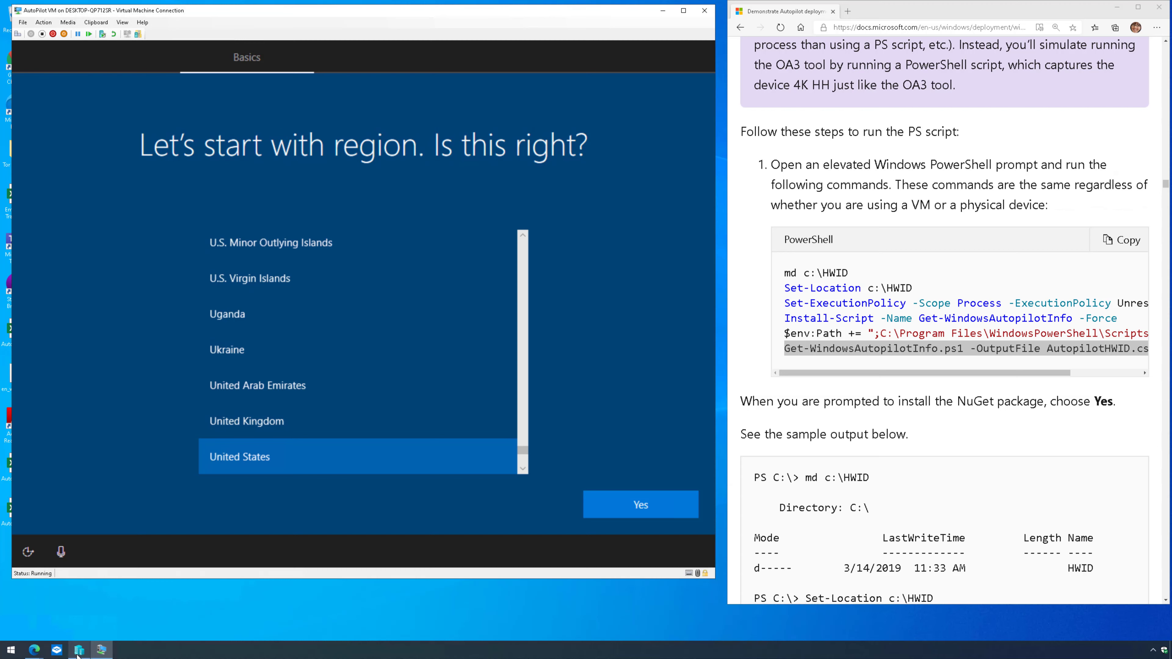
left_click(11, 650)
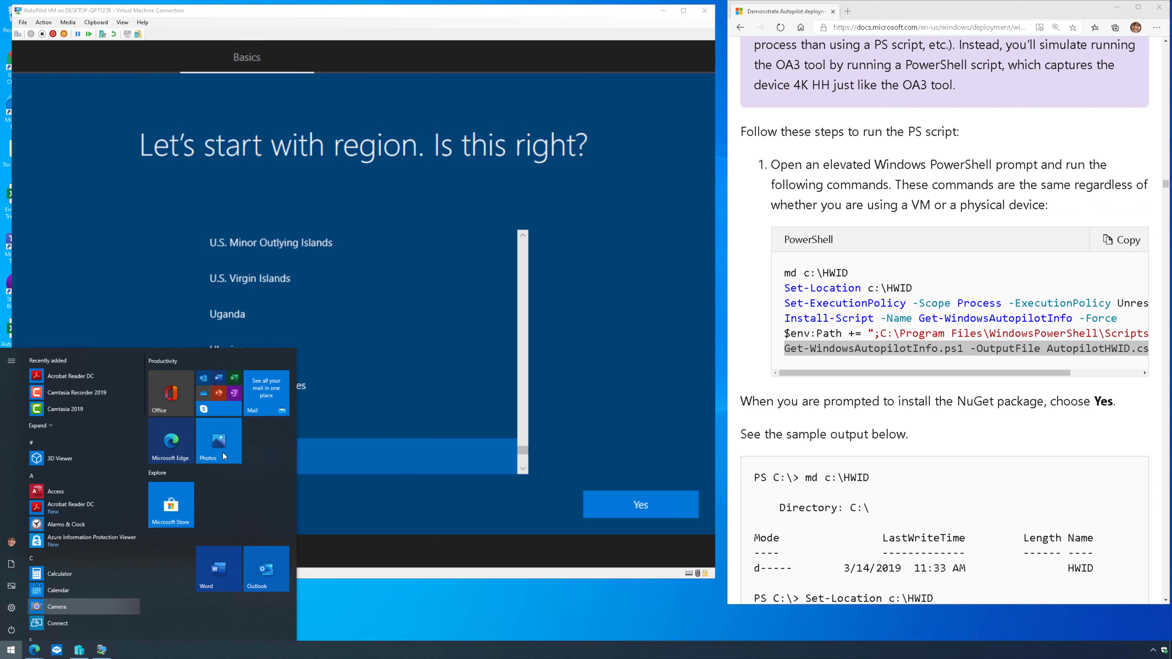
left_click(231, 443)
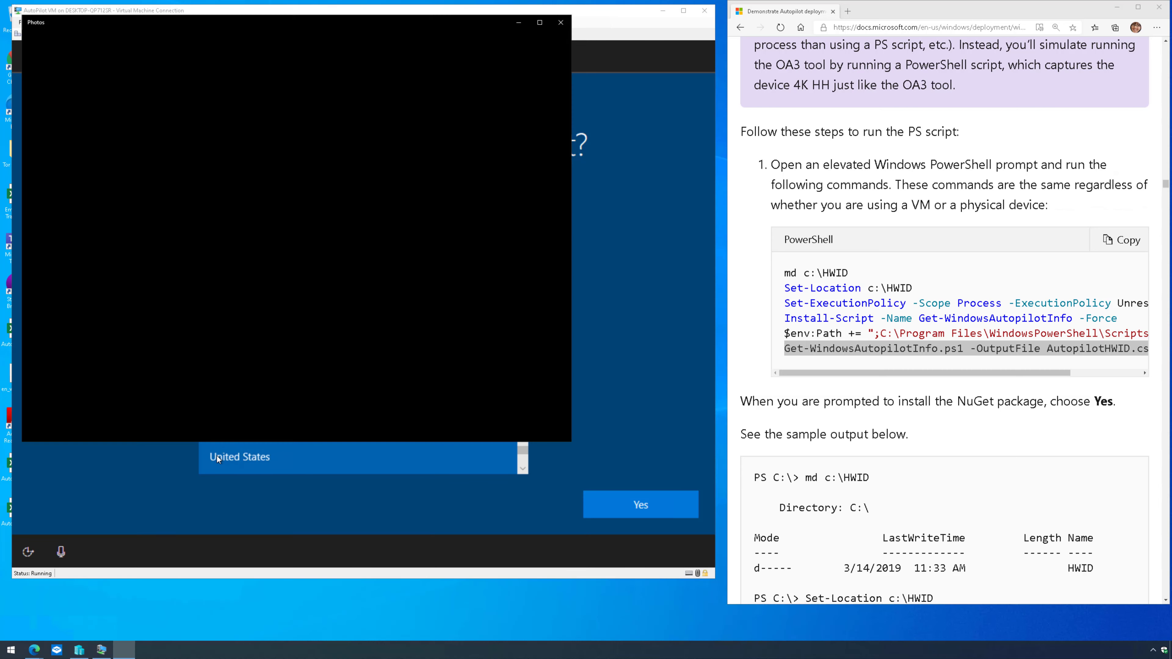
left_click(559, 26)
left_click(11, 650)
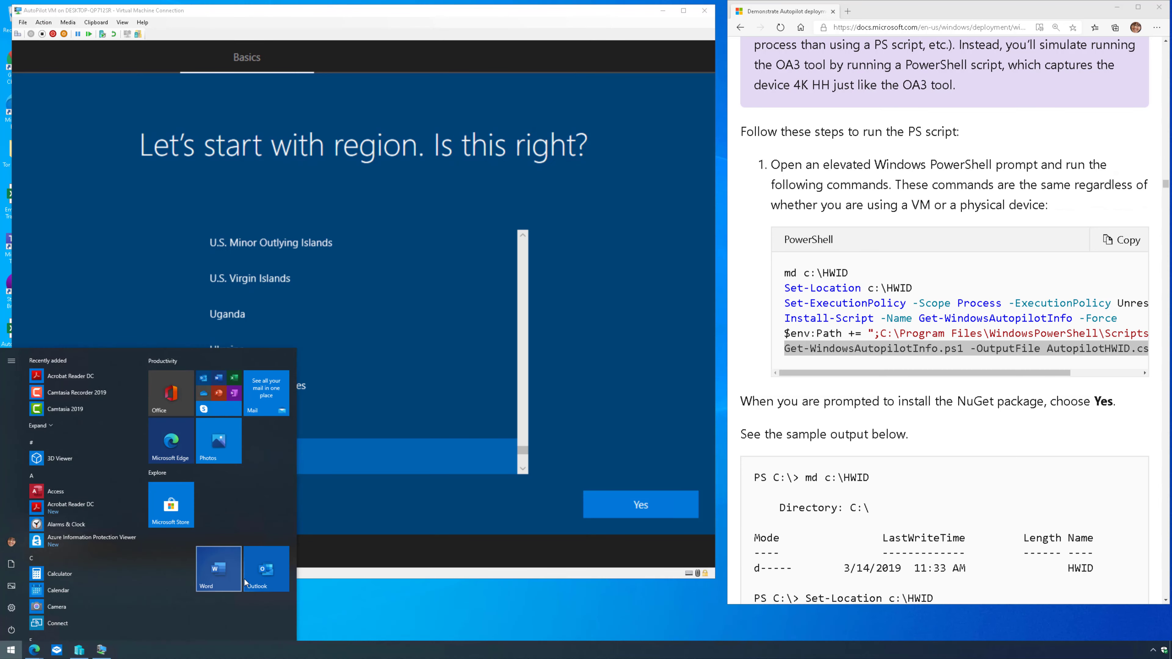
- Launch Outlook and view the newly received message carrying AutopilotHWID.csv
left_click(273, 569)
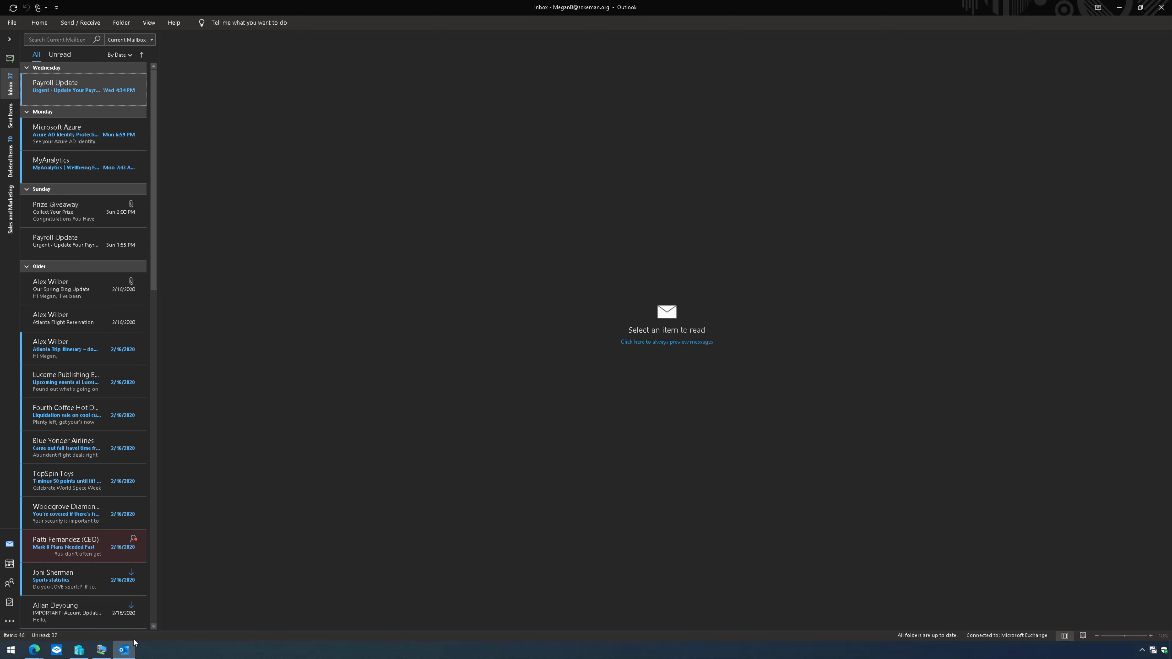
mouse_move(34, 649)
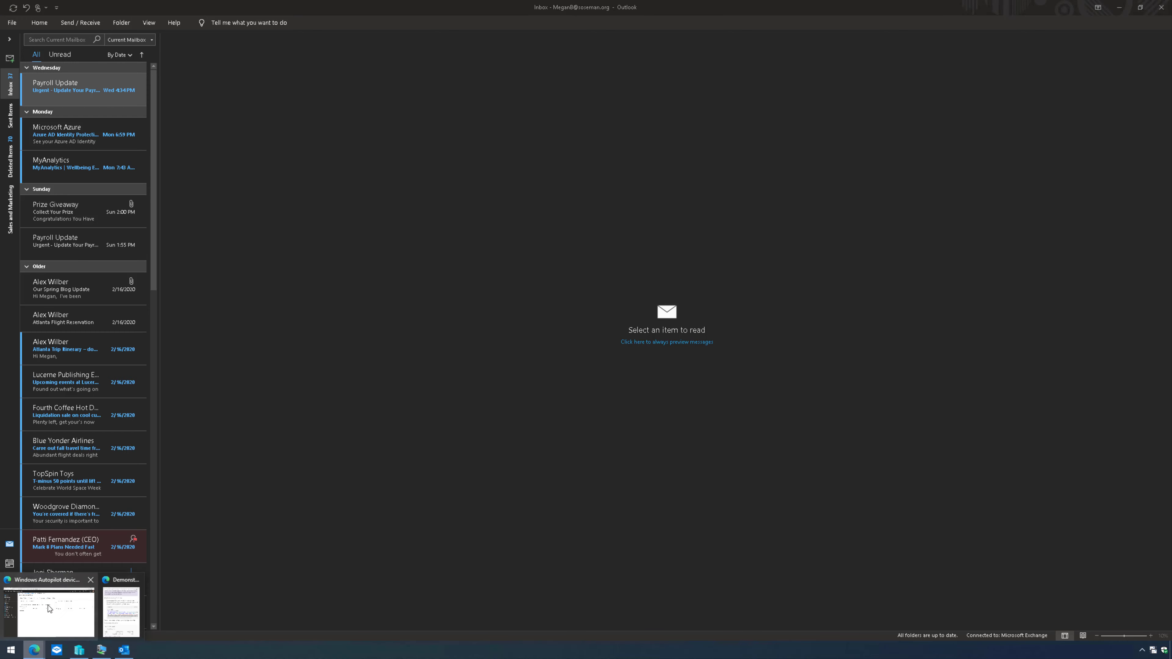
left_click(49, 608)
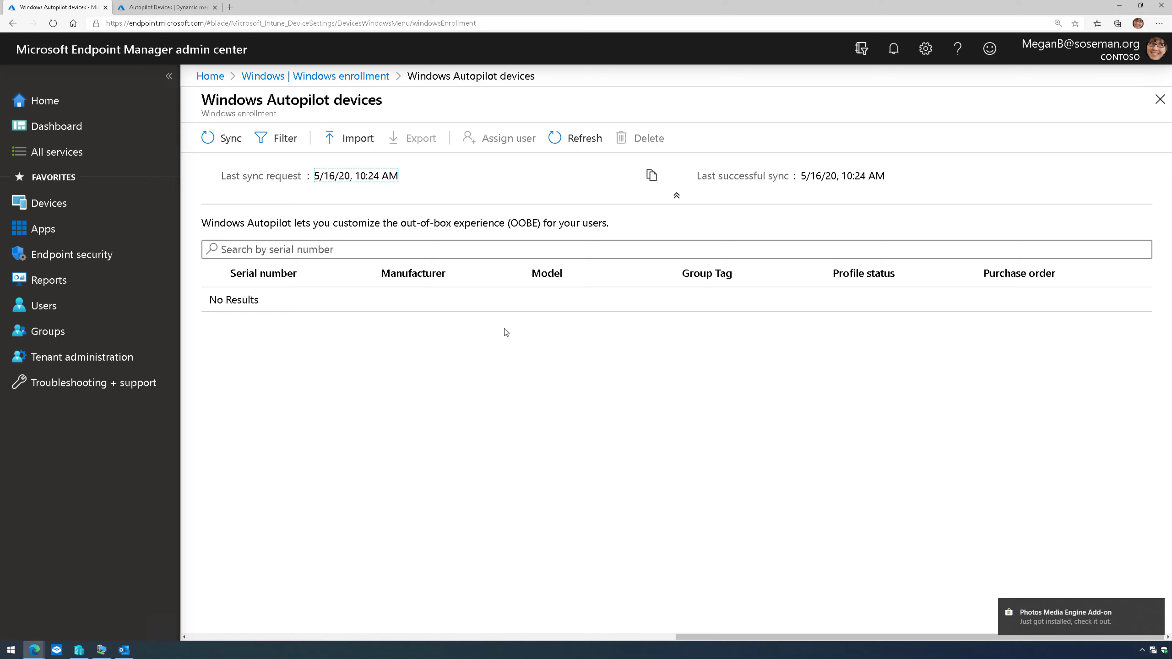
left_click(124, 649)
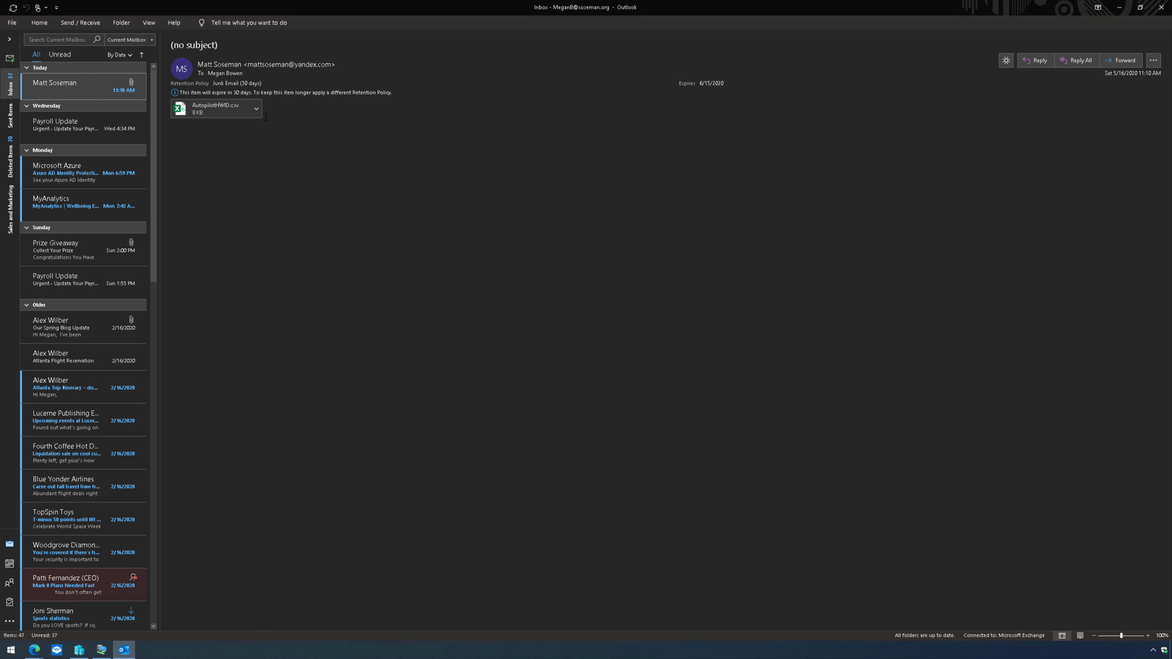
- Save the AutopilotHWID.csv attachment to the Downloads folder and minimize Outlook
left_click(256, 109)
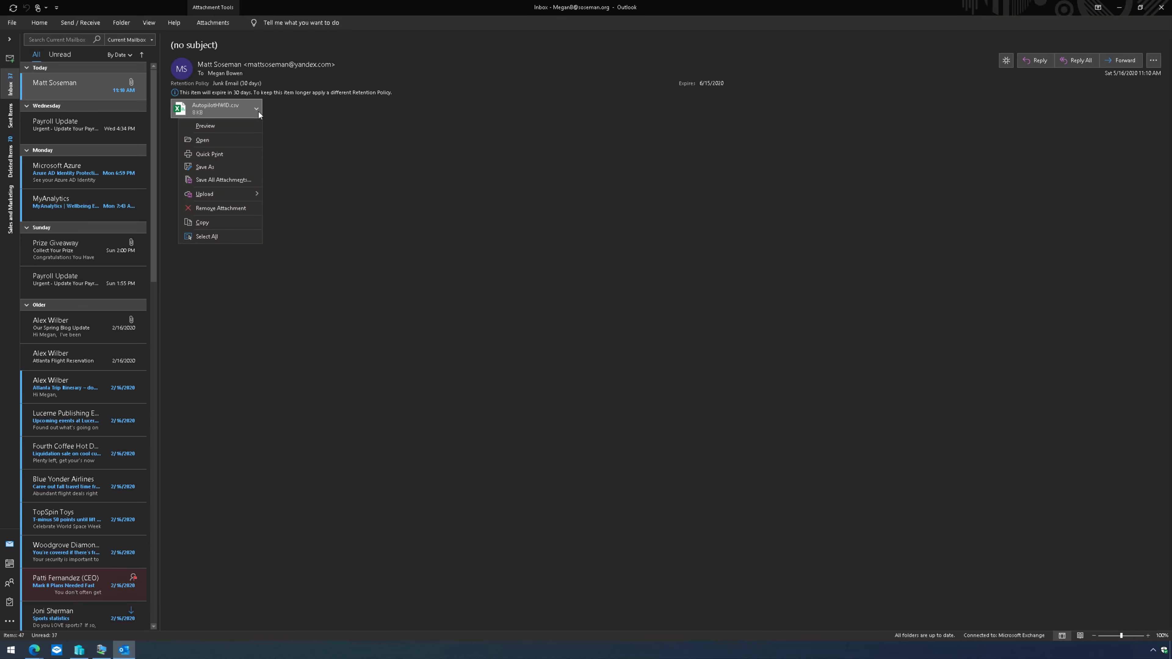
left_click(242, 173)
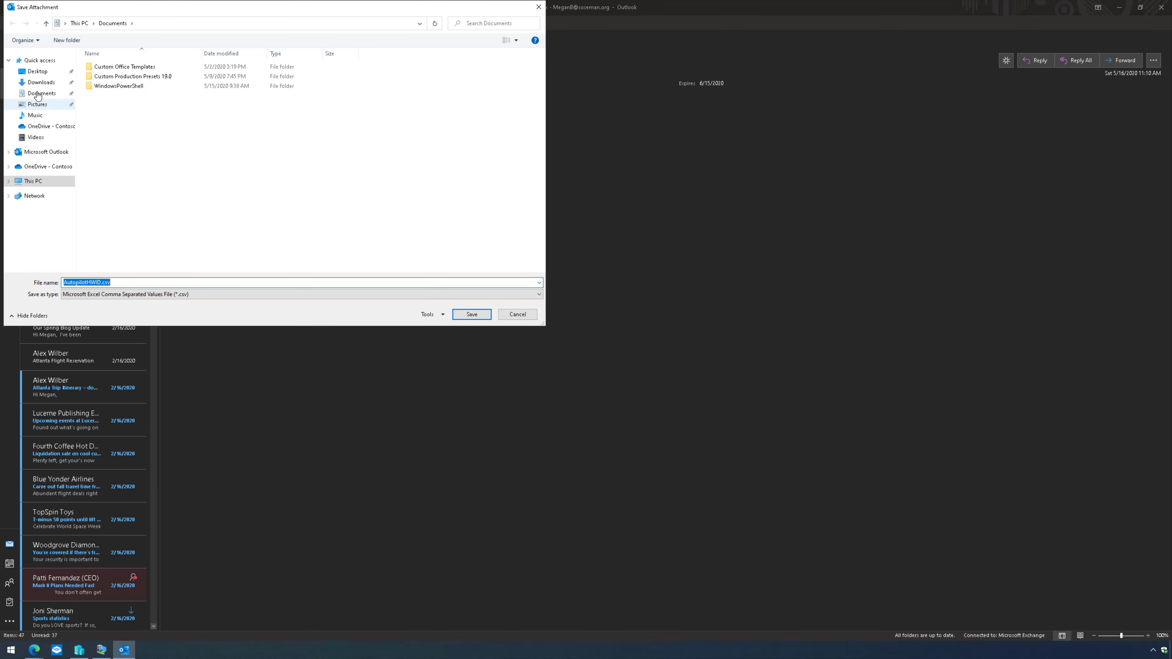
left_click(37, 86)
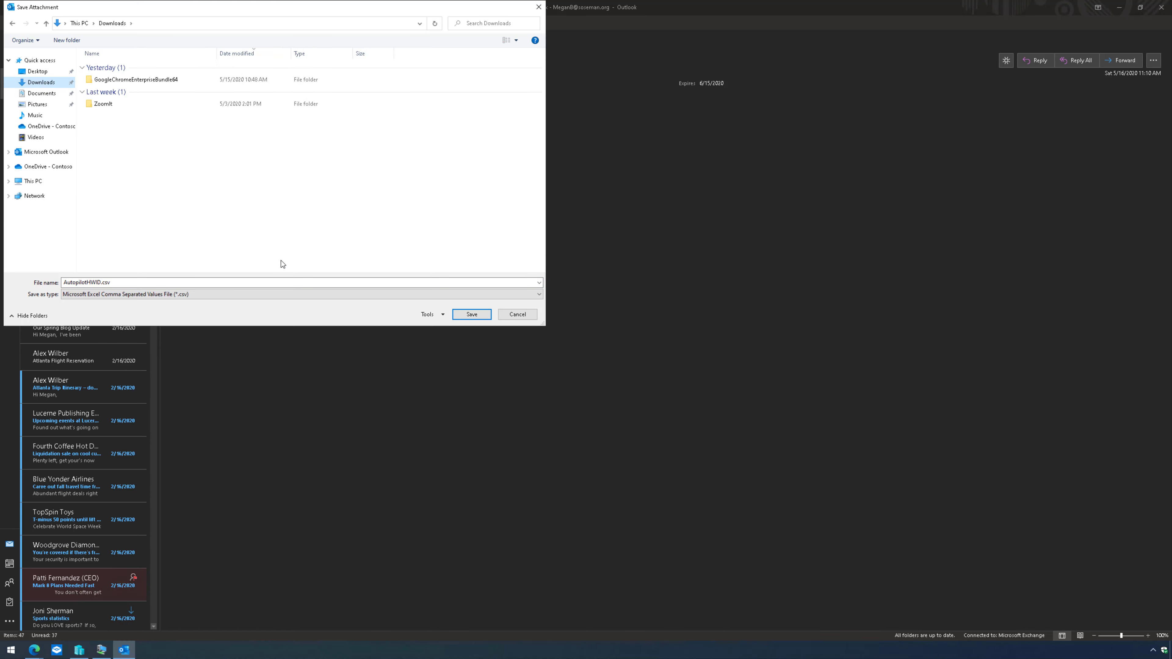
left_click(460, 314)
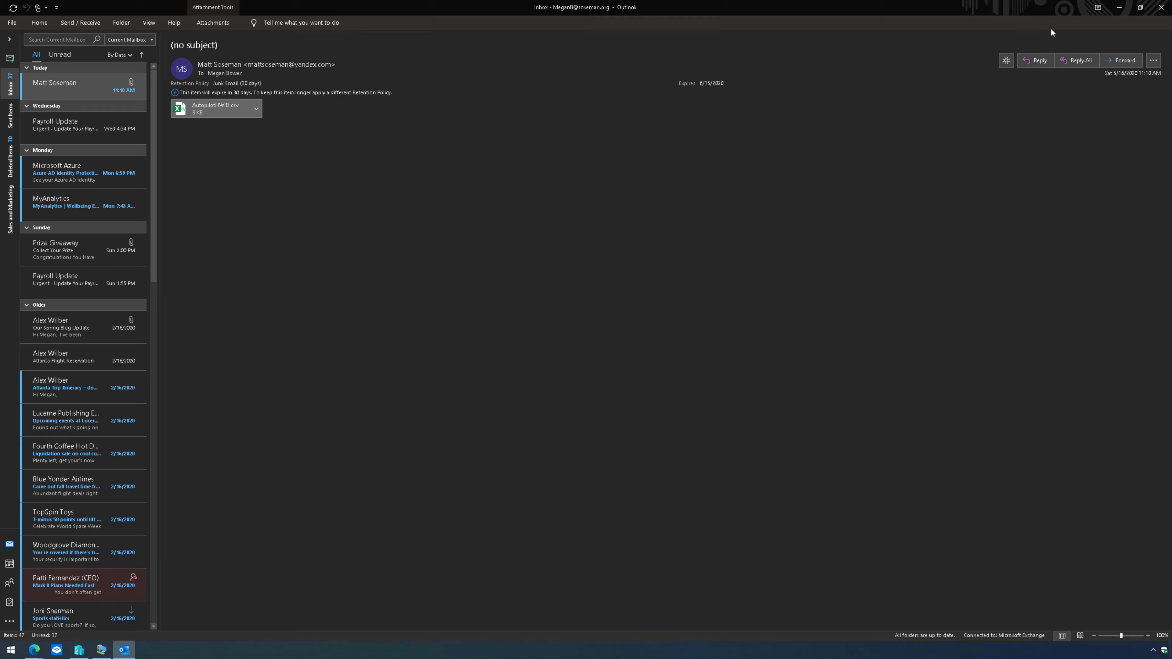
left_click(1118, 14)
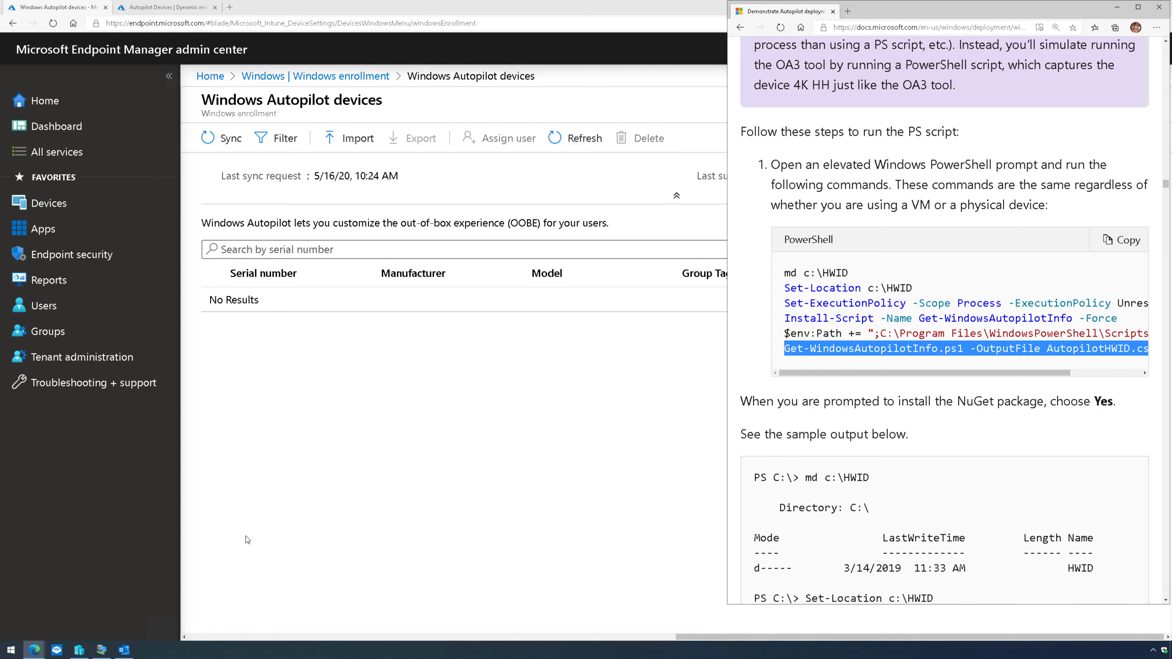
key("super+e")
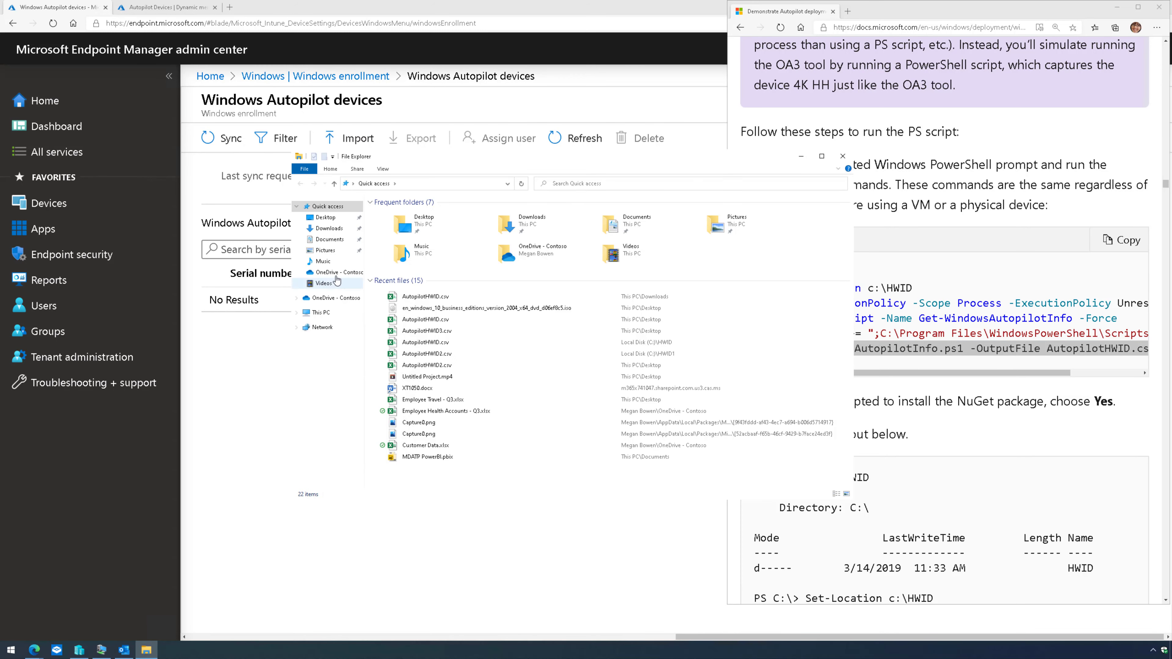
left_click(329, 228)
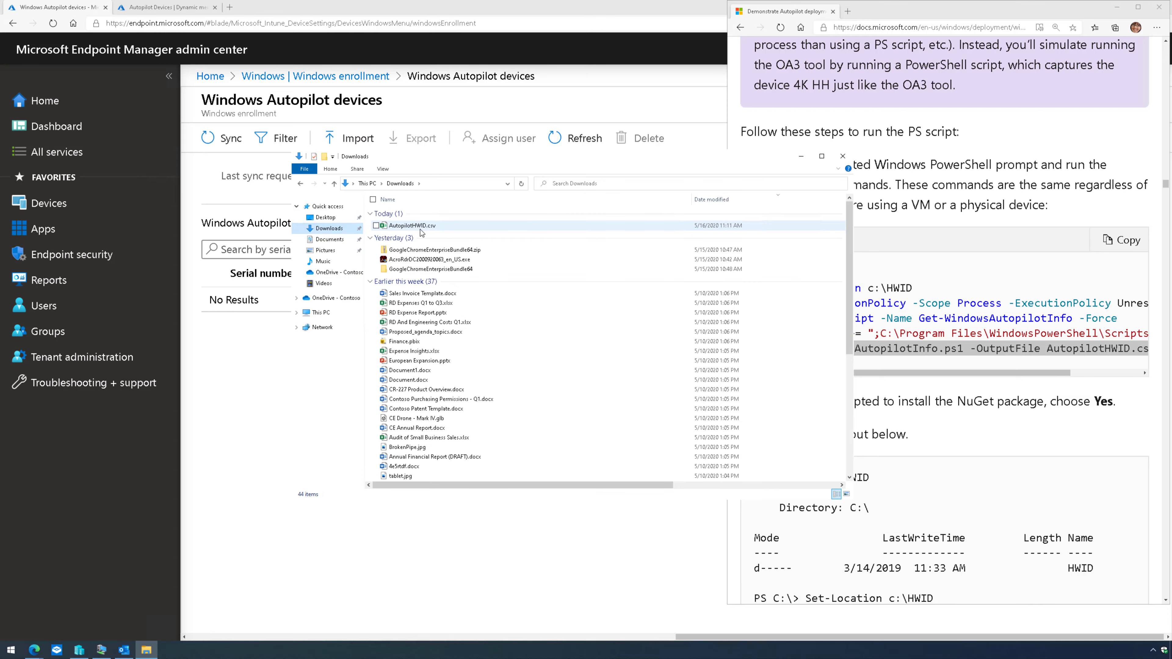
left_click(420, 228)
double_click(420, 229)
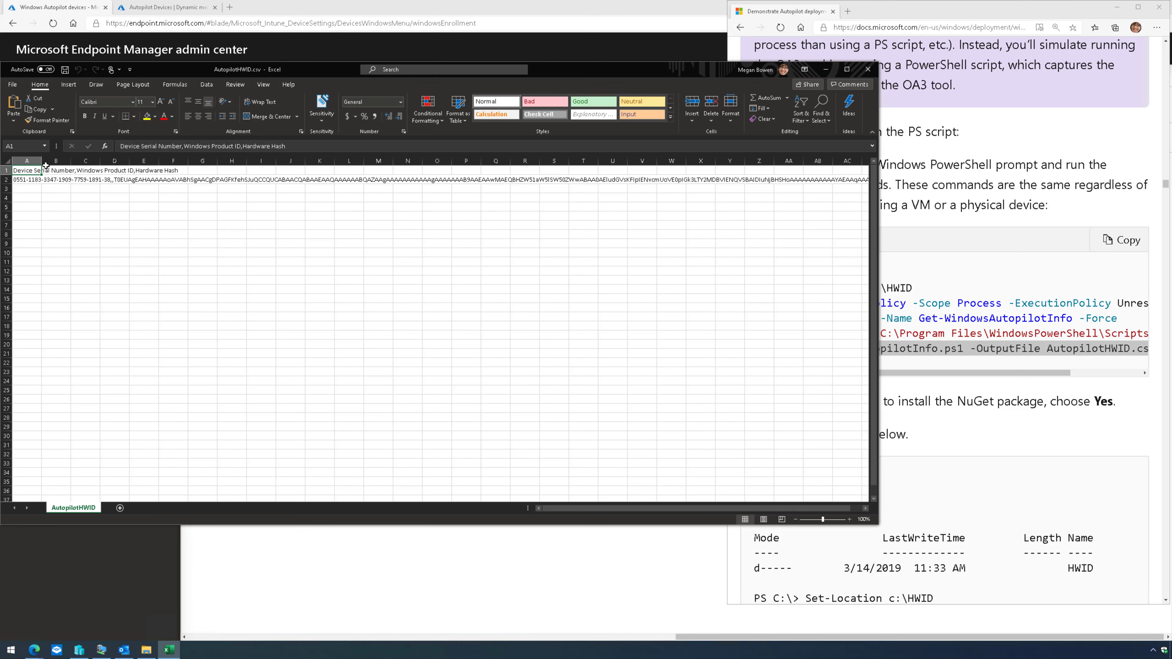
left_click_drag(41, 162, 201, 168)
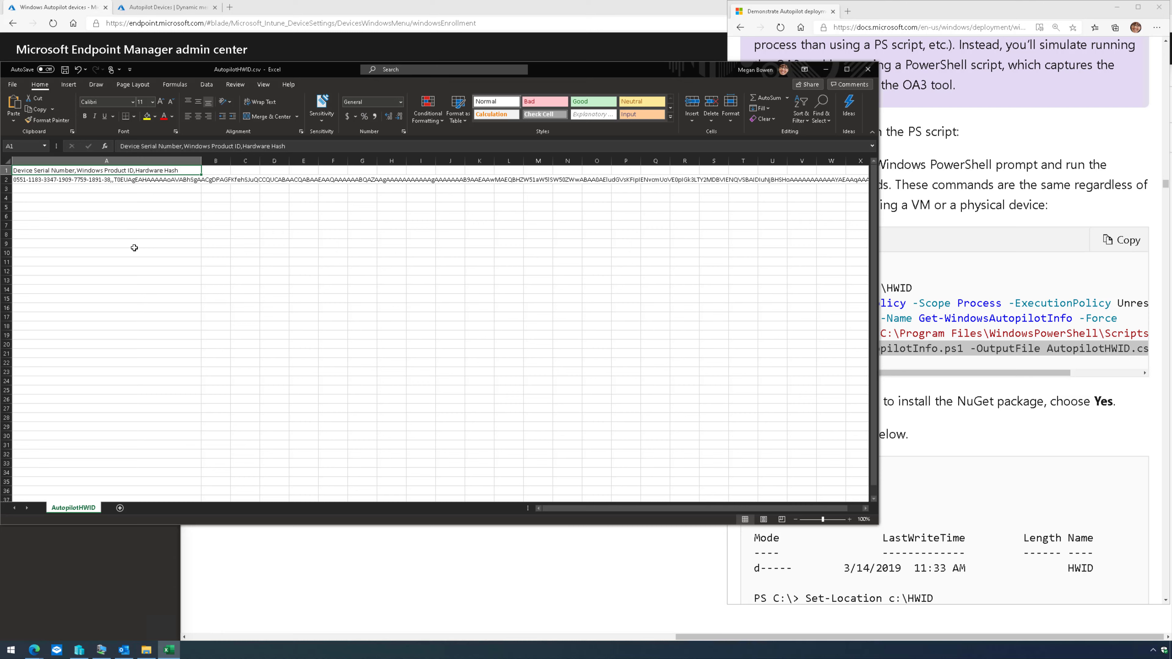
left_click(867, 70)
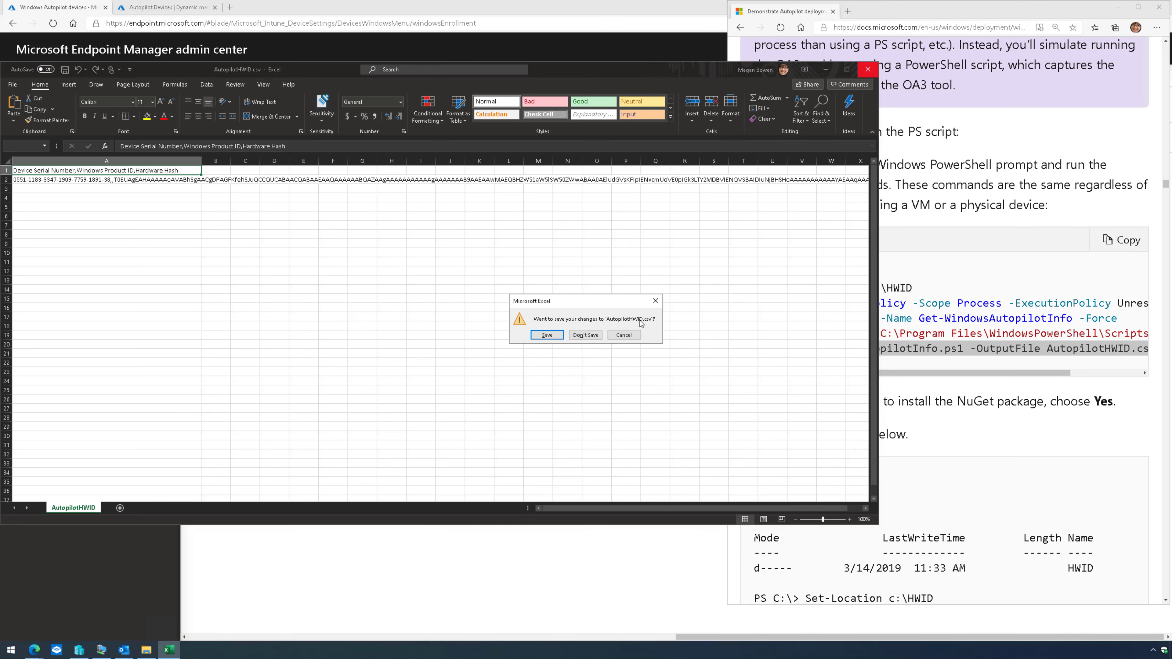
left_click(585, 335)
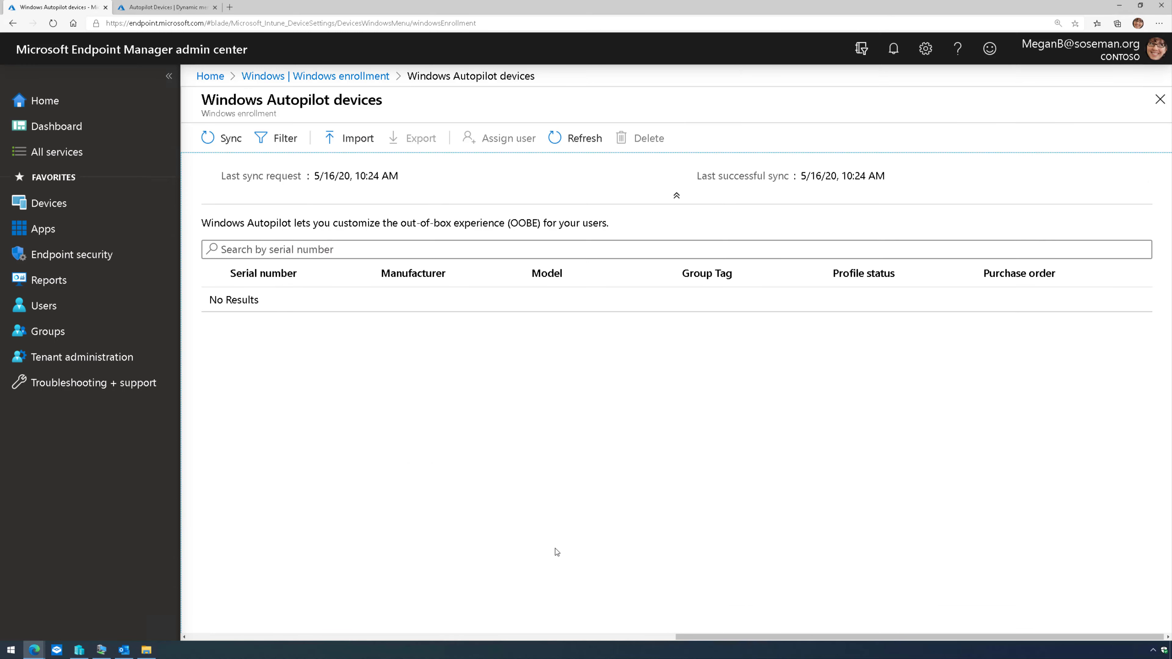
- Import AutopilotHWID.csv from Downloads into the Windows Autopilot devices list
left_click(355, 138)
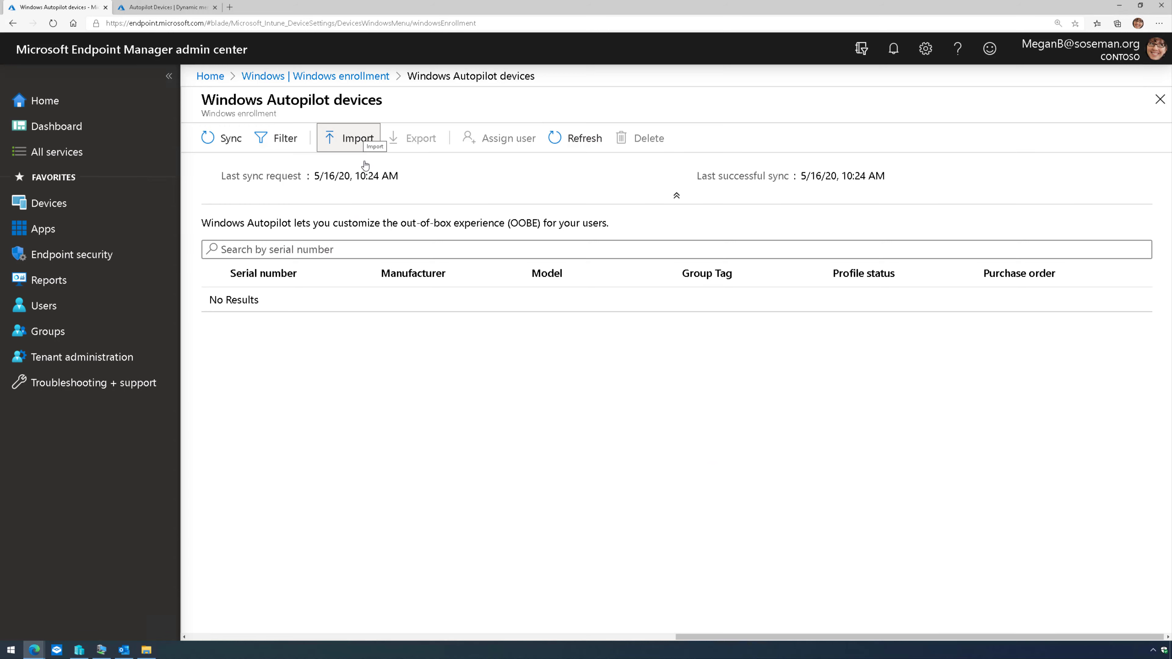
left_click(1142, 266)
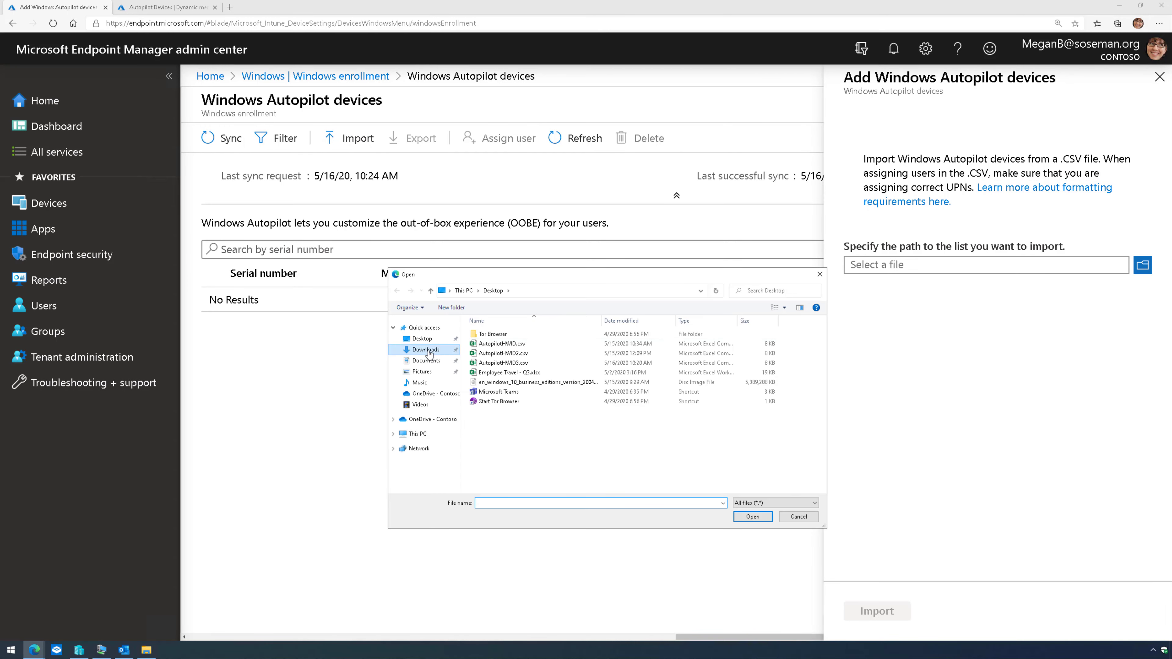
left_click(427, 350)
double_click(502, 347)
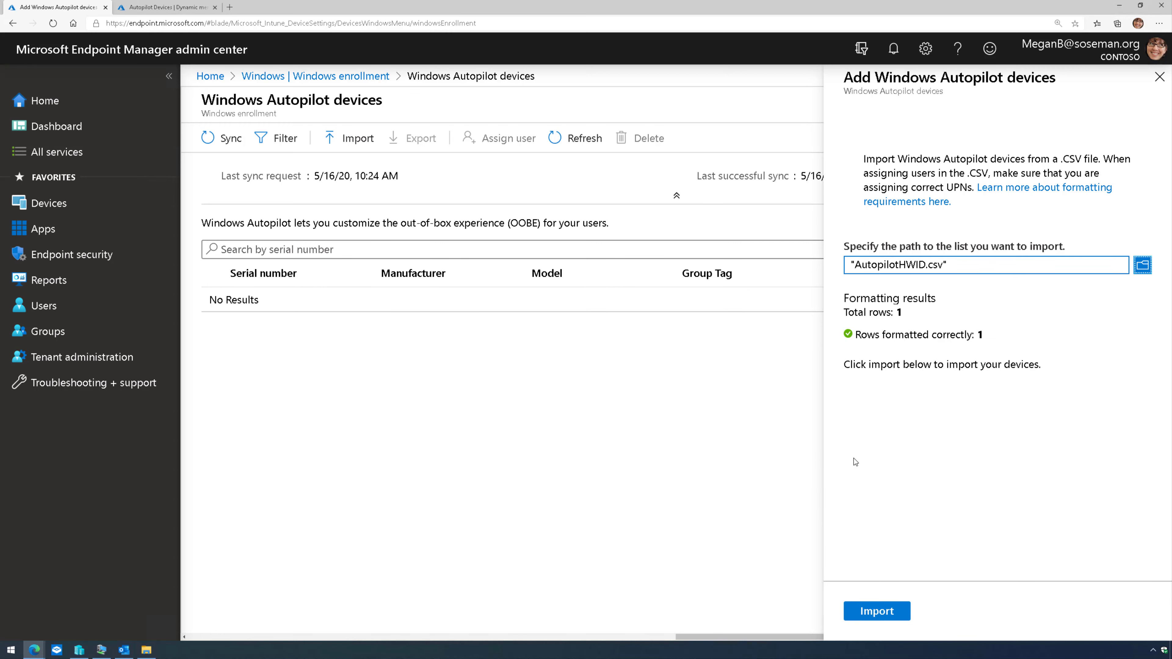
left_click(875, 614)
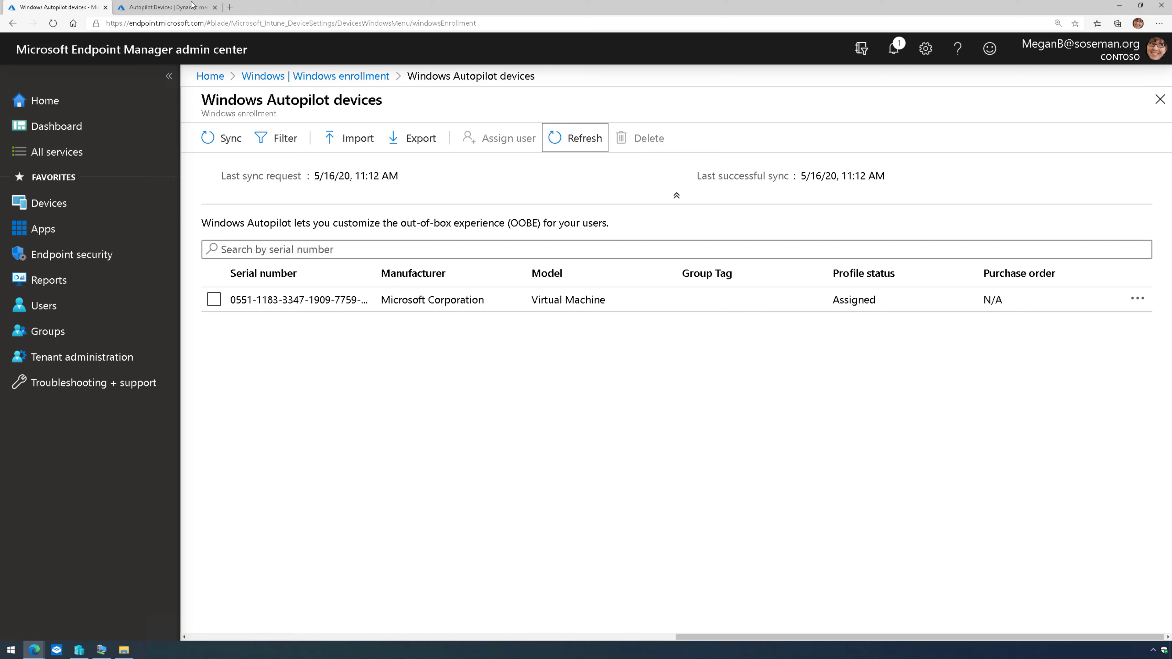
- Open the Azure Autopilot Devices group's Members page to confirm the VM is listed
left_click(165, 8)
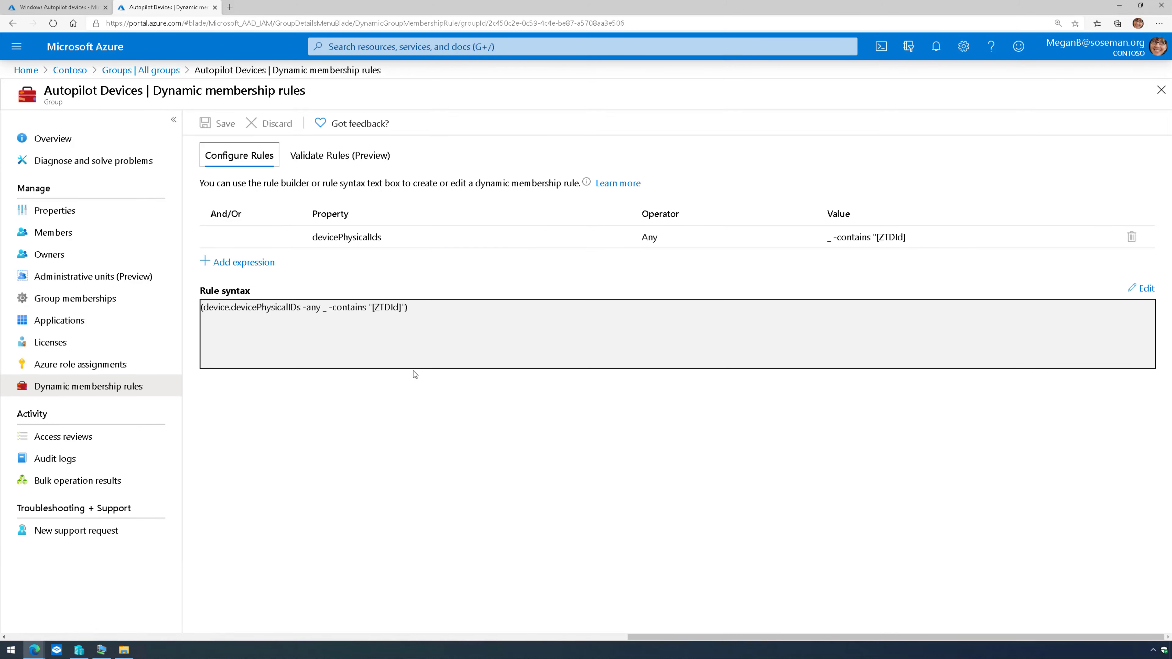
left_click(95, 233)
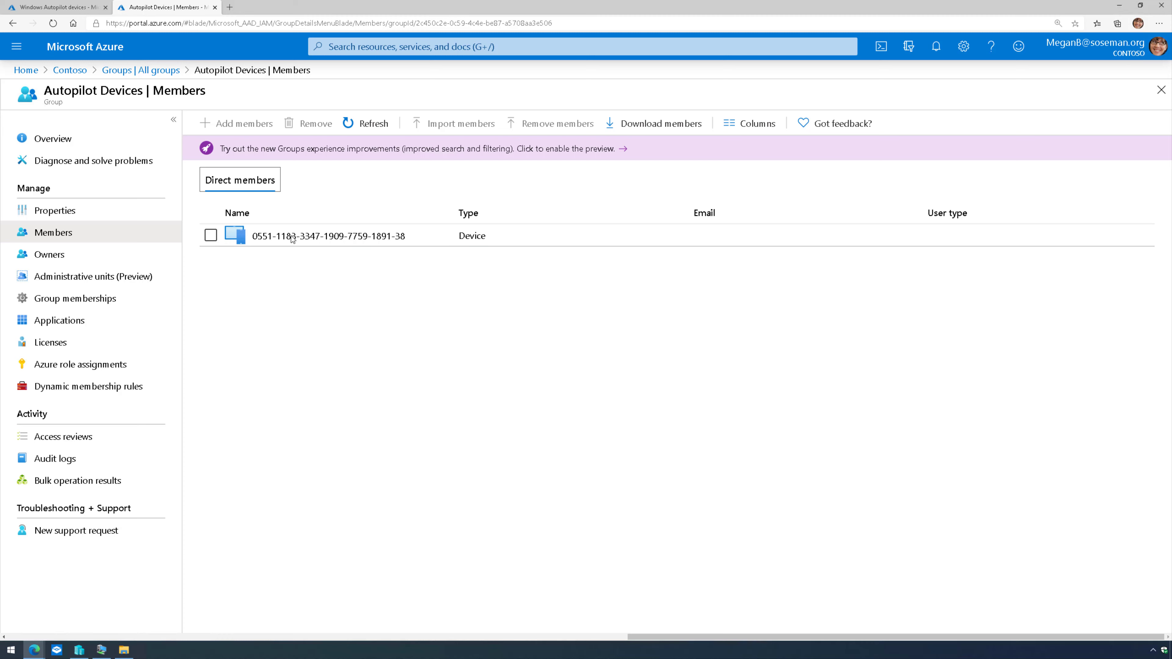
left_click(39, 13)
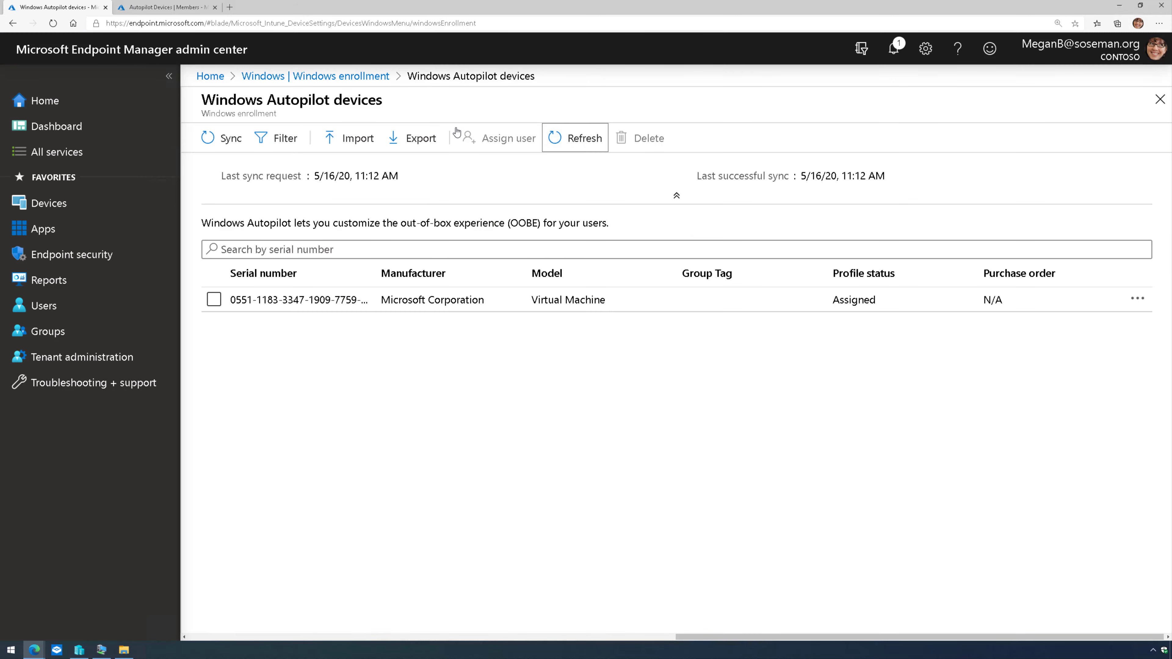
left_click(369, 77)
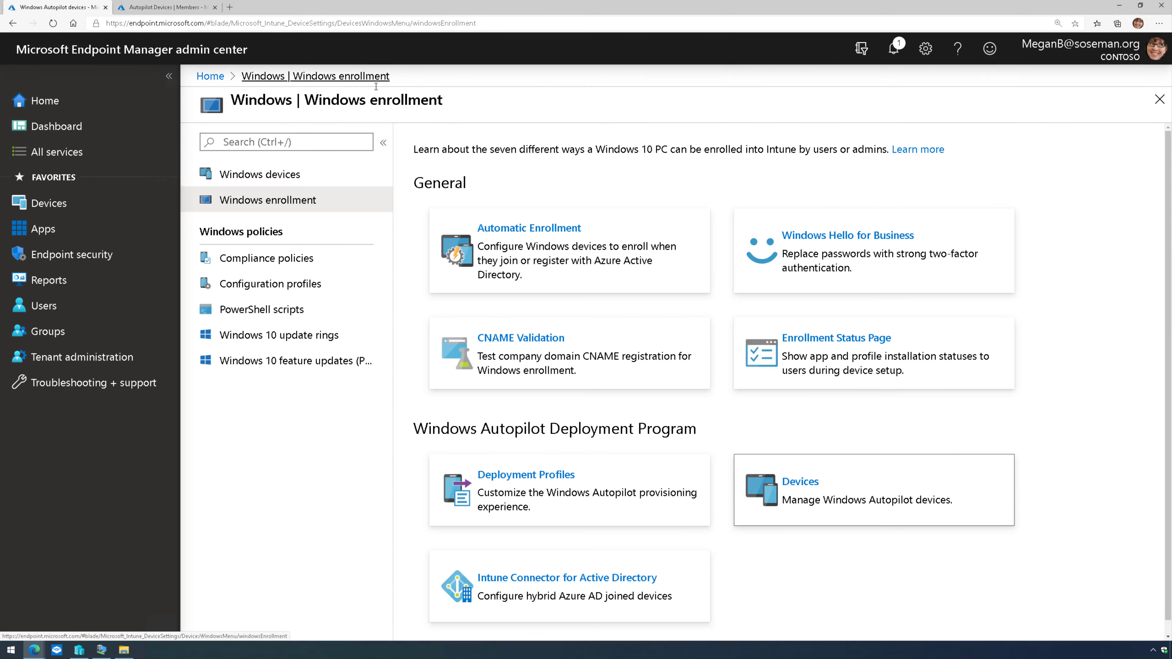
left_click(541, 479)
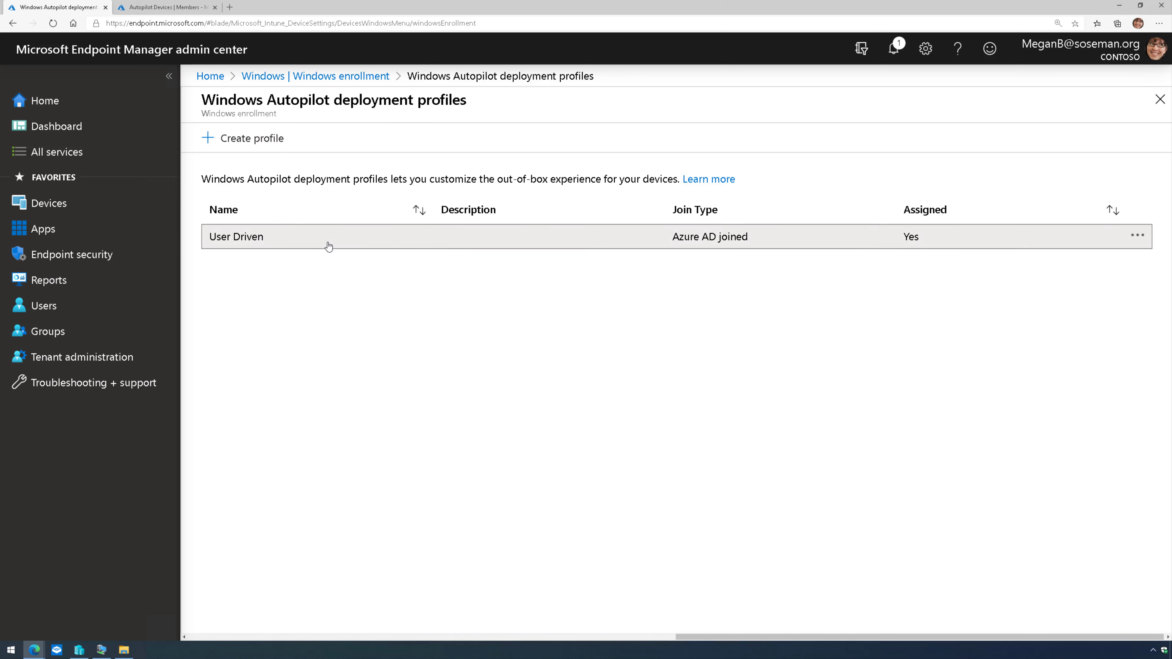
left_click(327, 243)
left_click(309, 260)
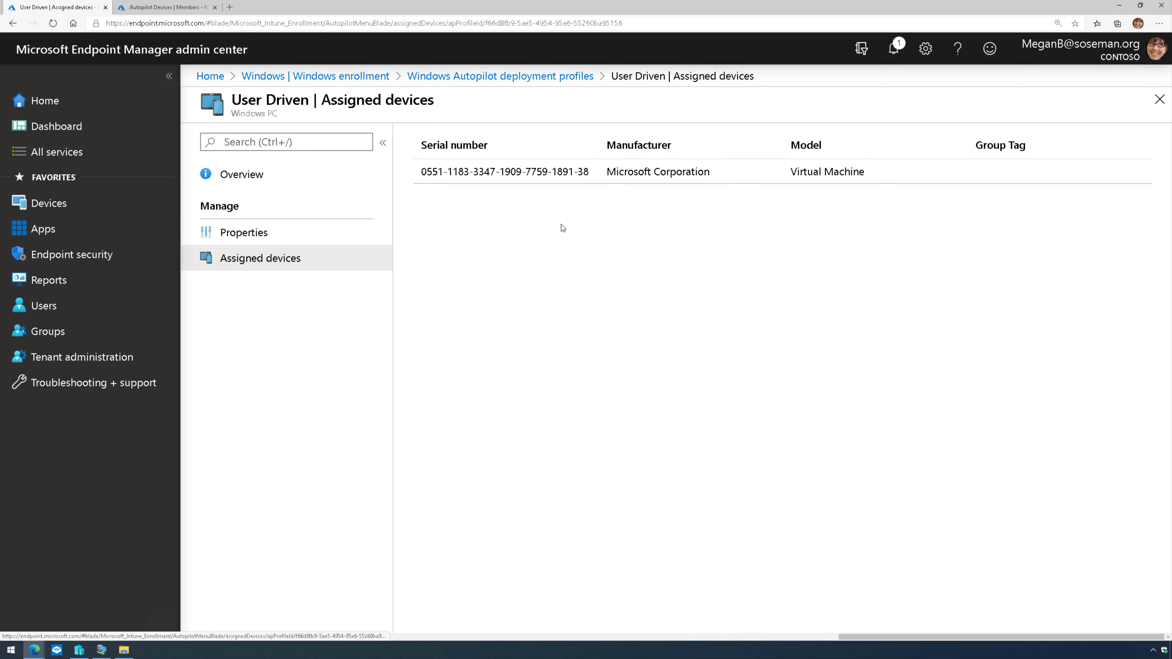
left_click(187, 14)
left_click(67, 11)
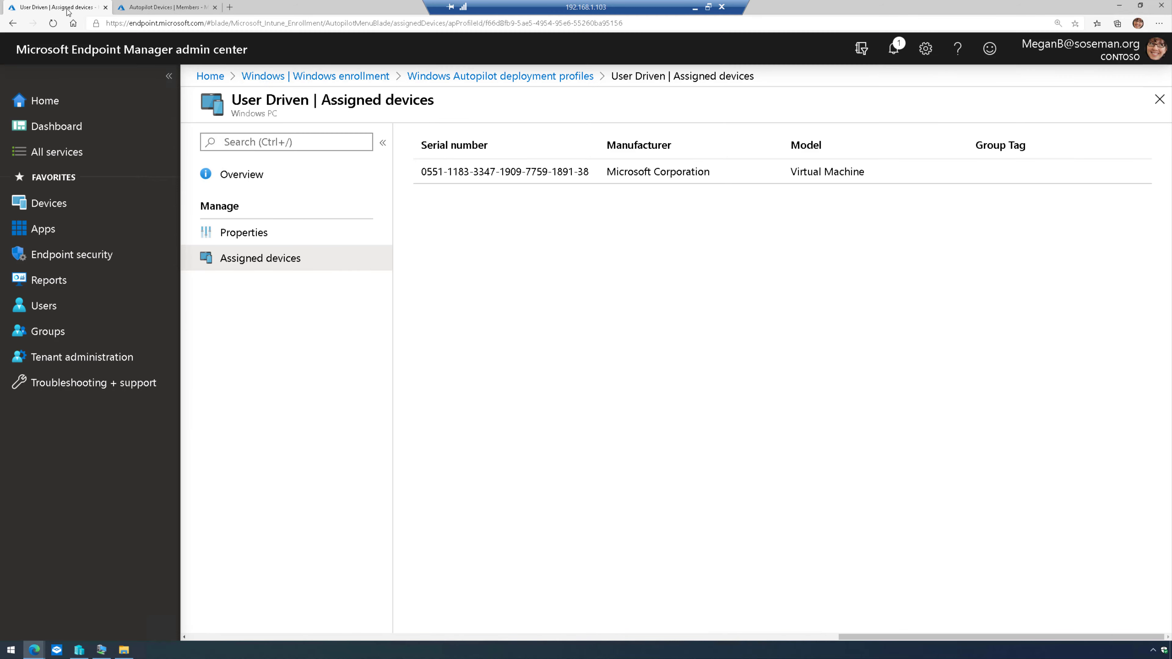
left_click(376, 76)
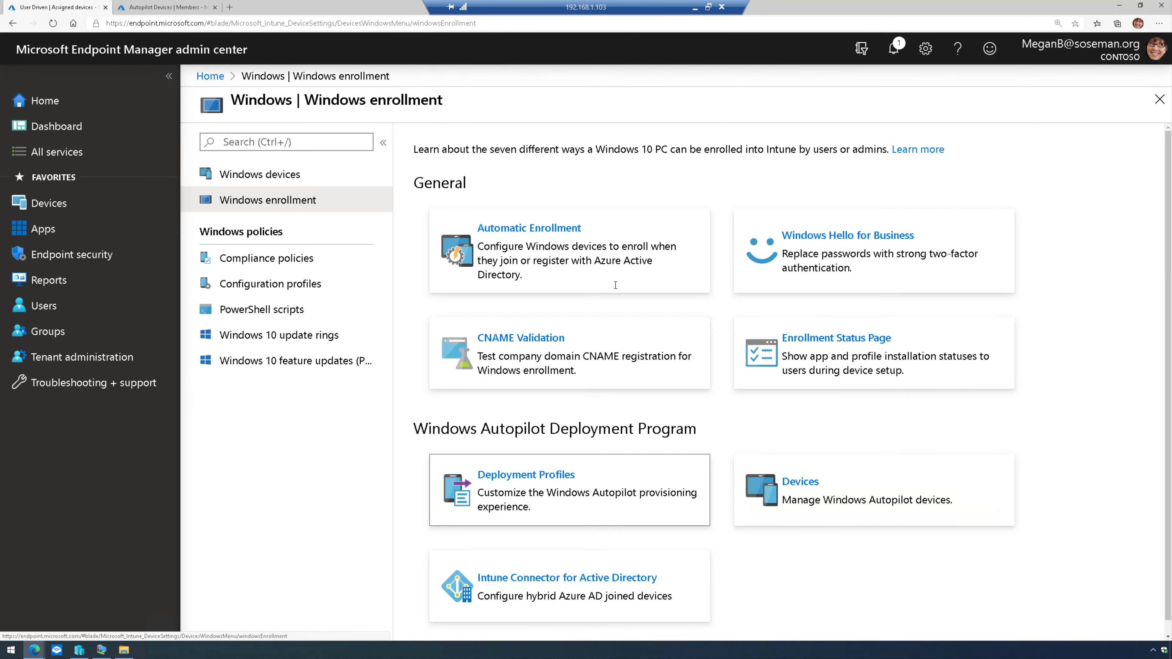
left_click(824, 483)
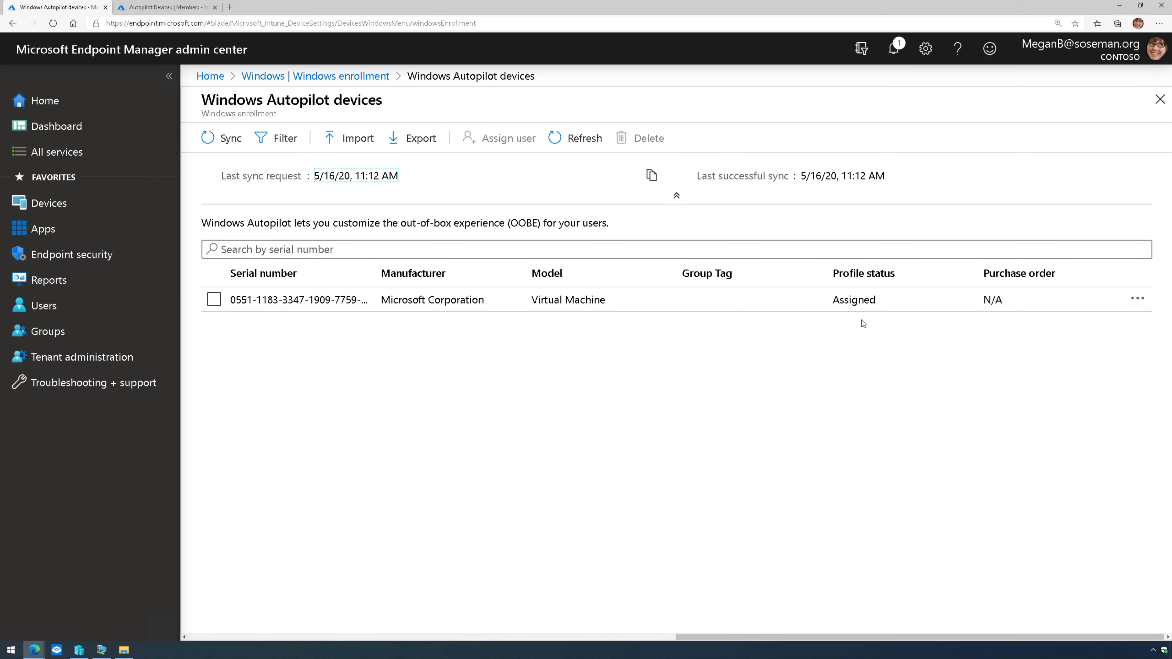
- Minimize the browser and Downloads window, then turn off the AutoPilot VM
left_click(1119, 8)
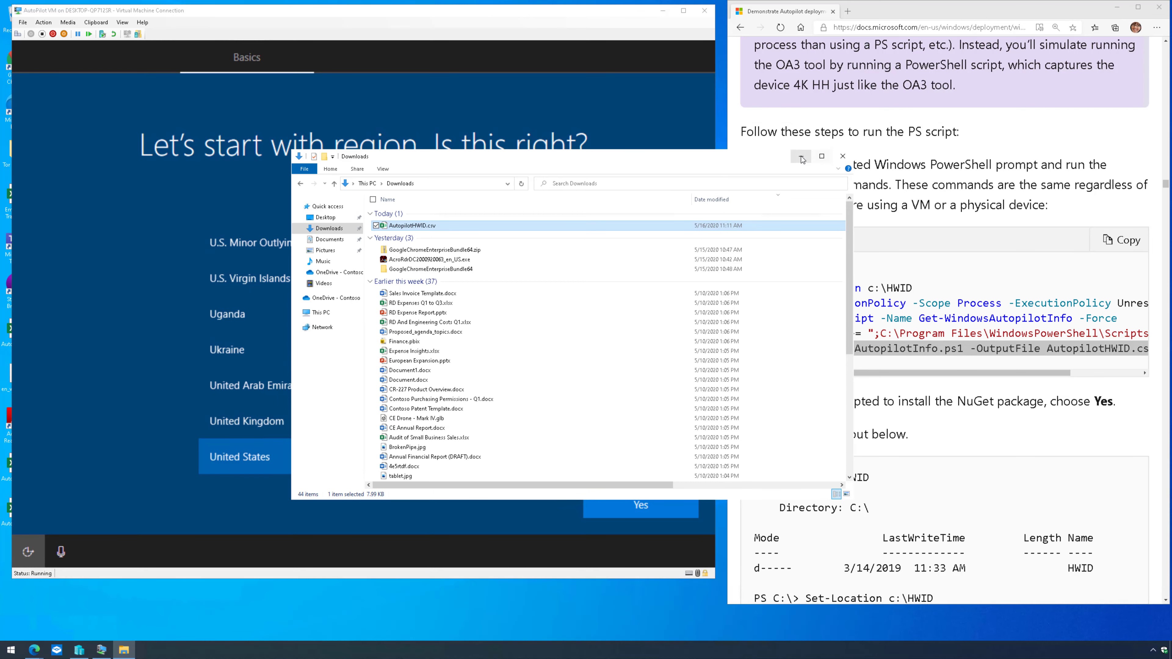
left_click(801, 157)
left_click(86, 34)
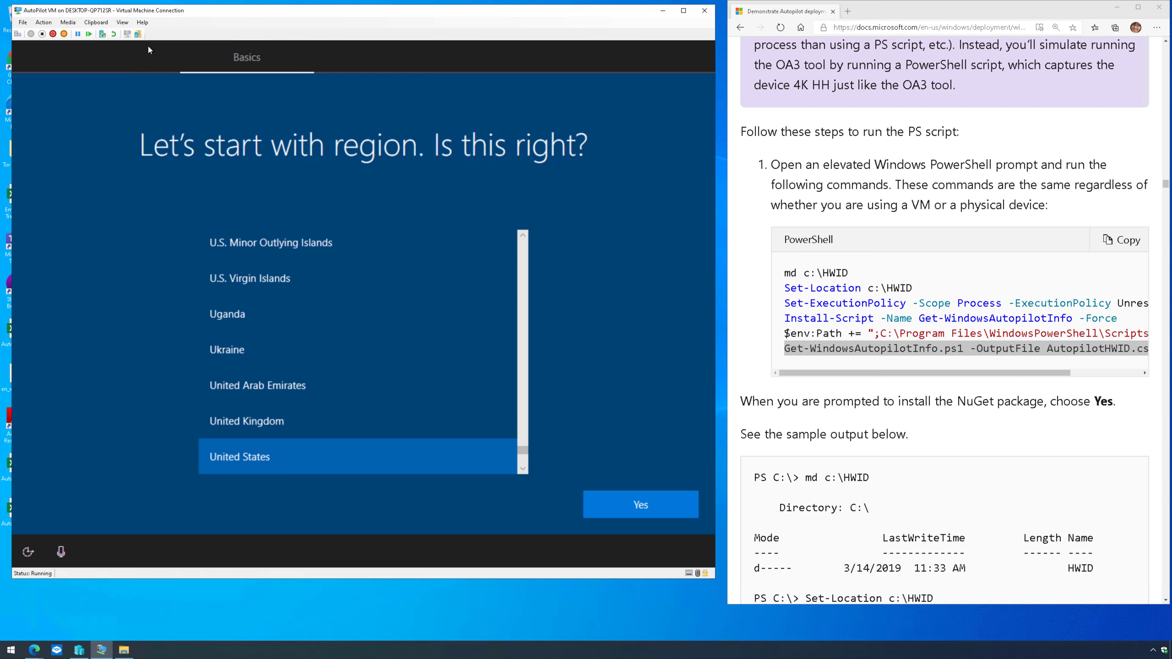
left_click(89, 34)
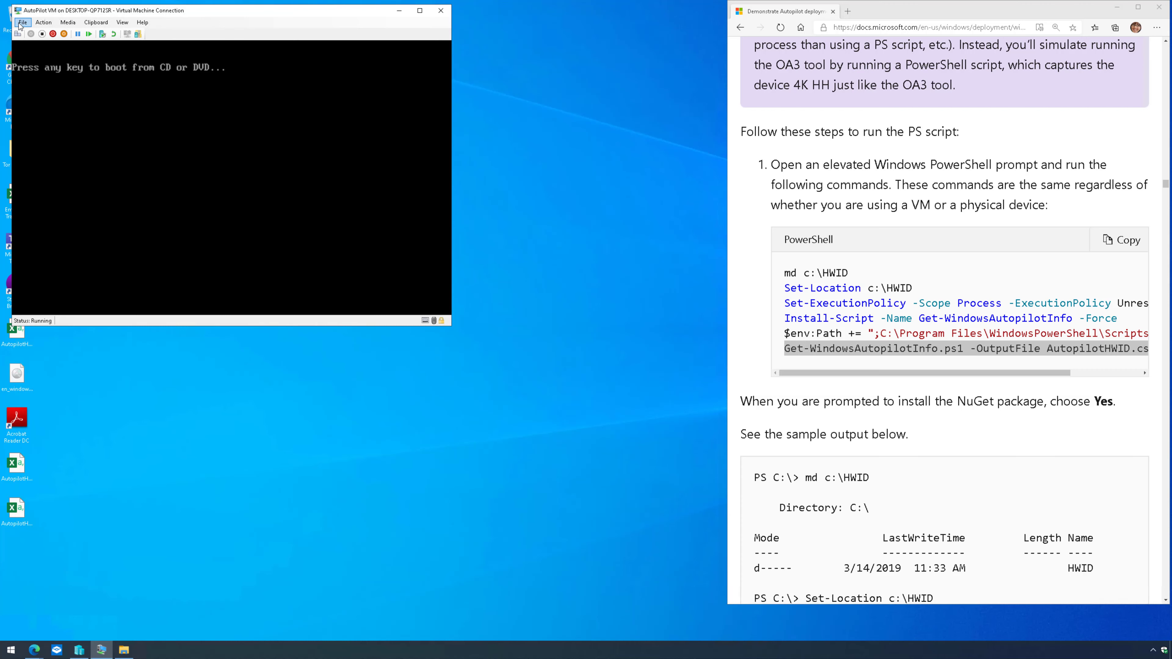
- Set the VM's DVD drive media to None in its settings and apply
left_click(22, 24)
left_click(28, 32)
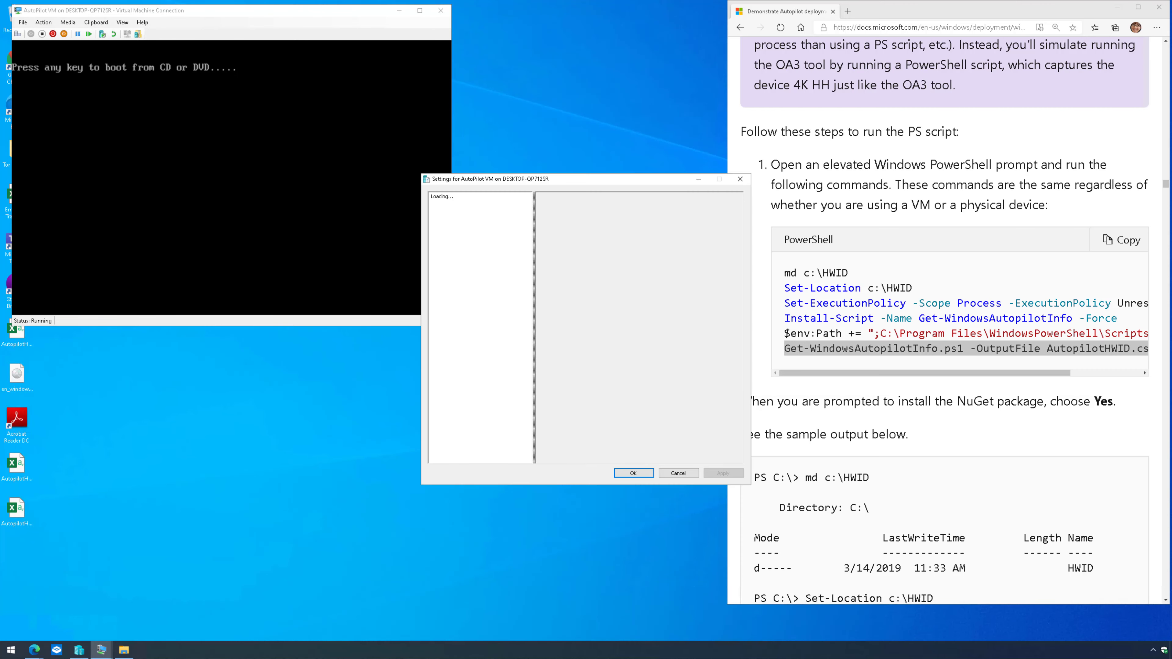
left_click(466, 304)
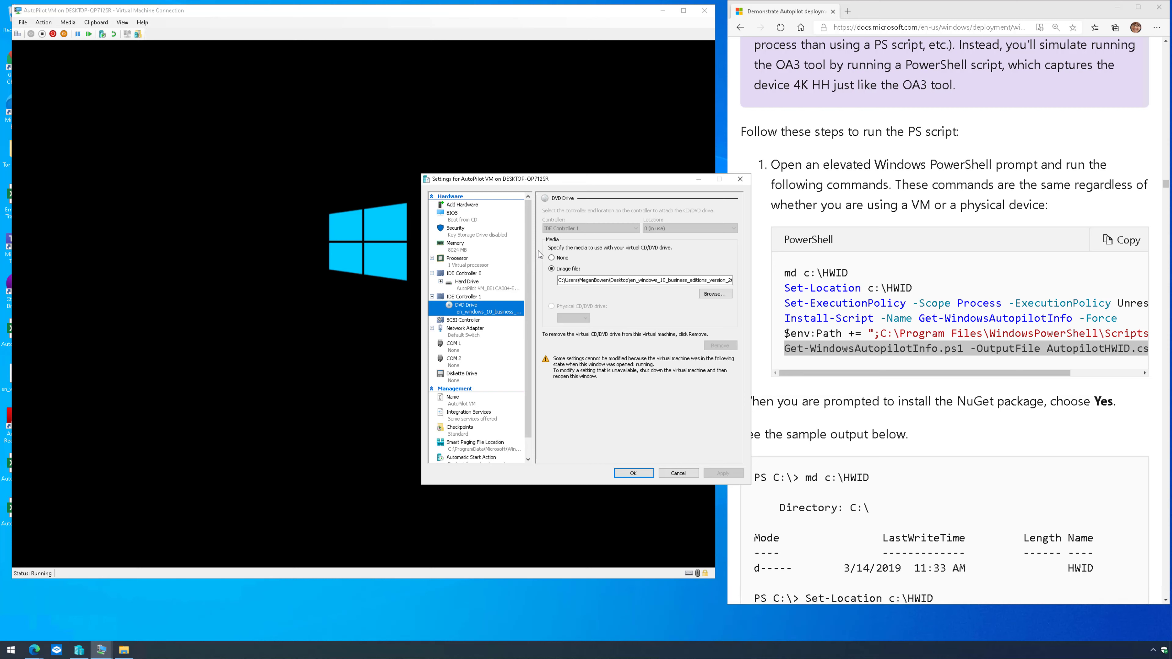
left_click(552, 258)
left_click(633, 473)
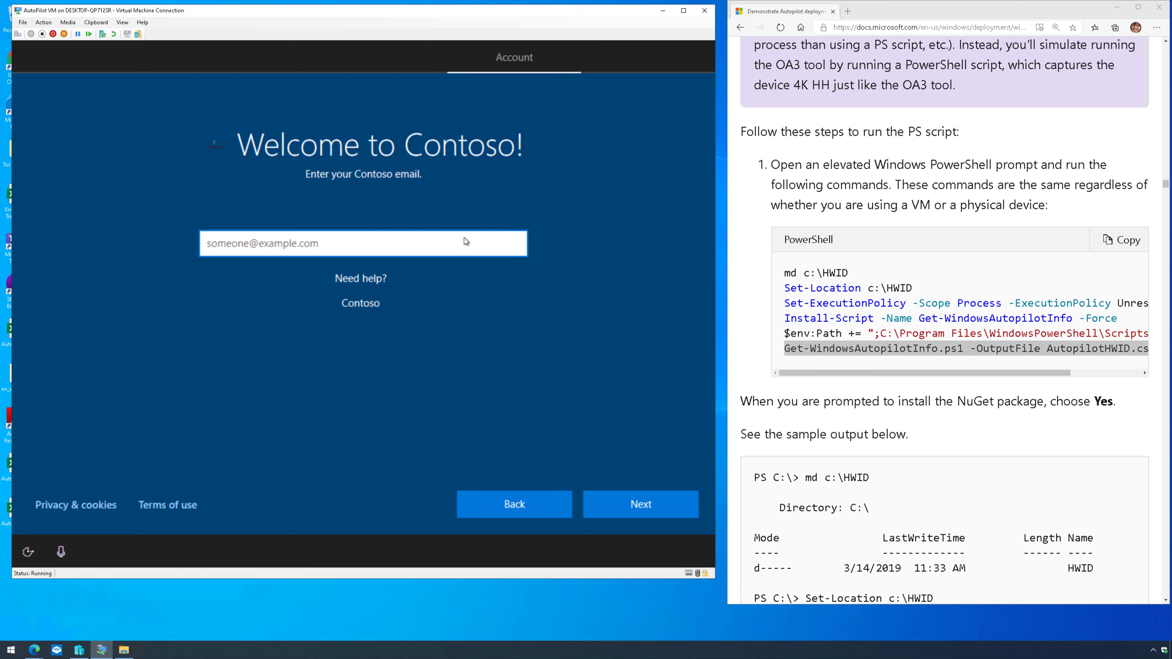
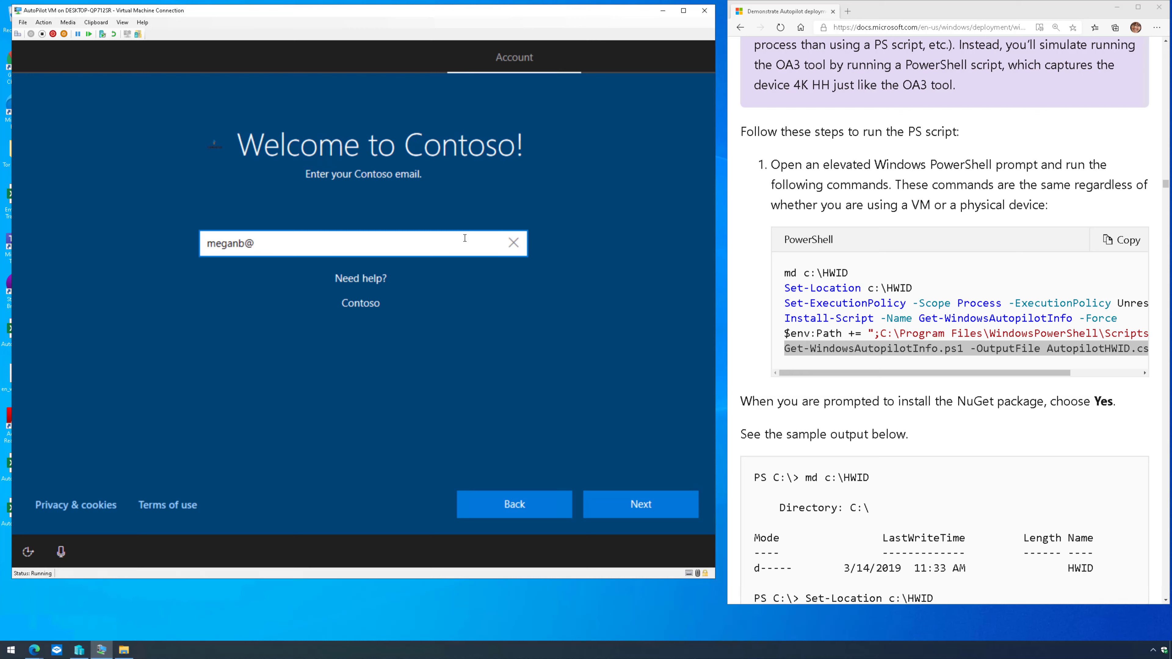
- Enter the user's work email address on the Welcome to Contoso page and submit it
left_click(635, 508)
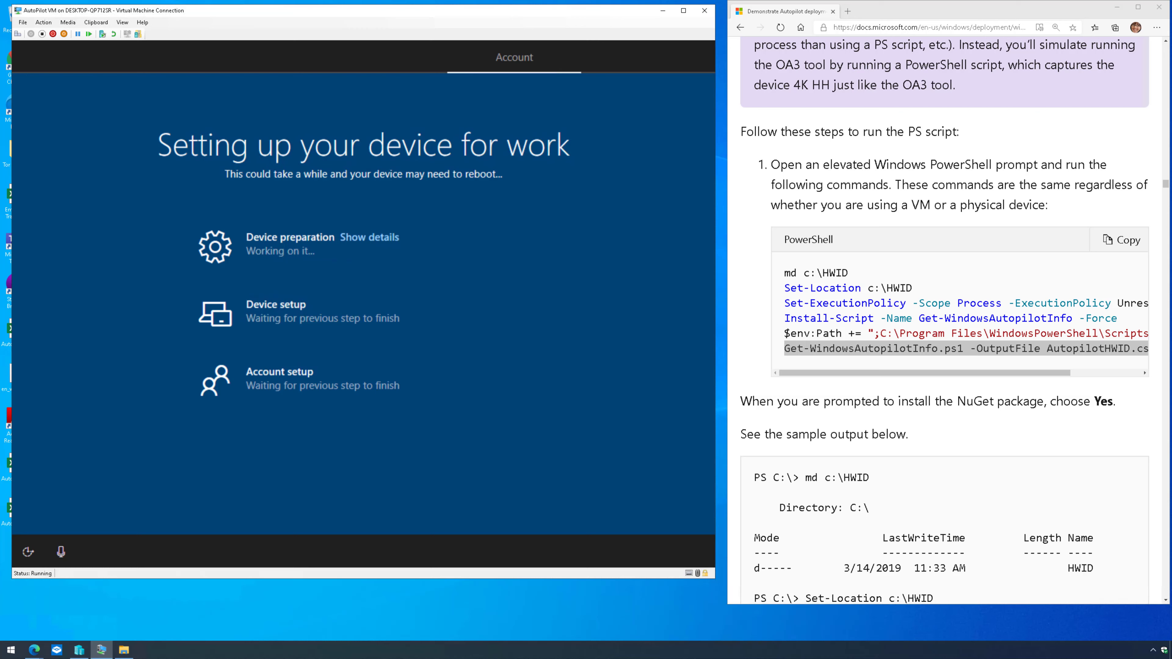
- Expand the Device preparation and Device setup details and scroll the status list during setup
left_click(387, 237)
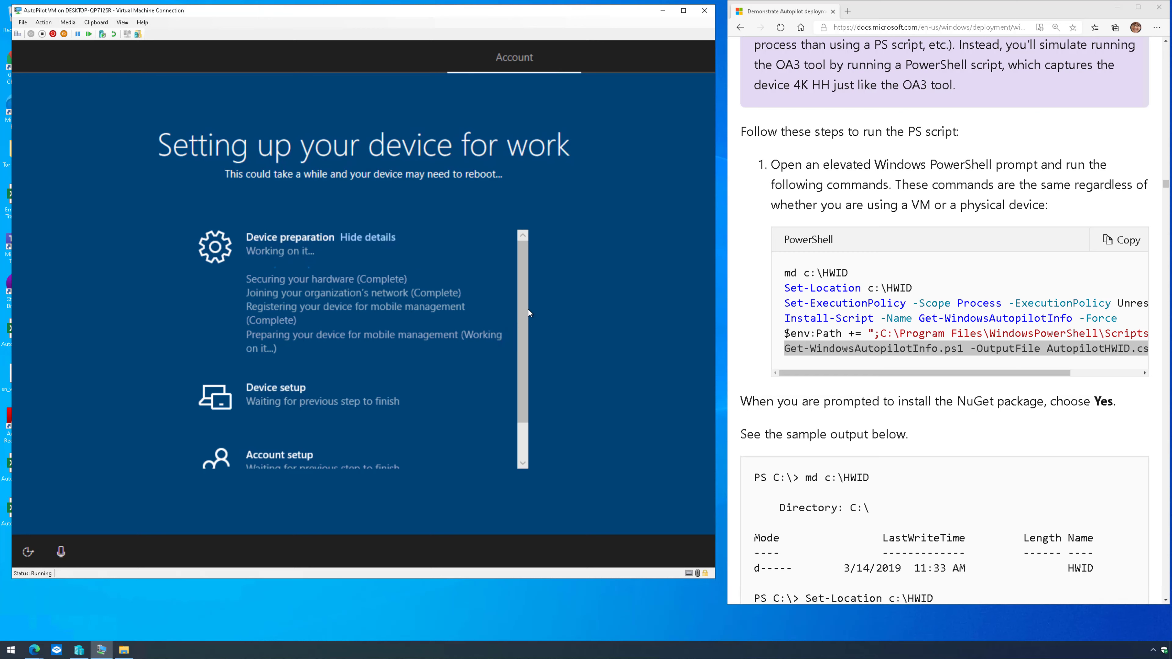
left_click_drag(522, 320, 524, 340)
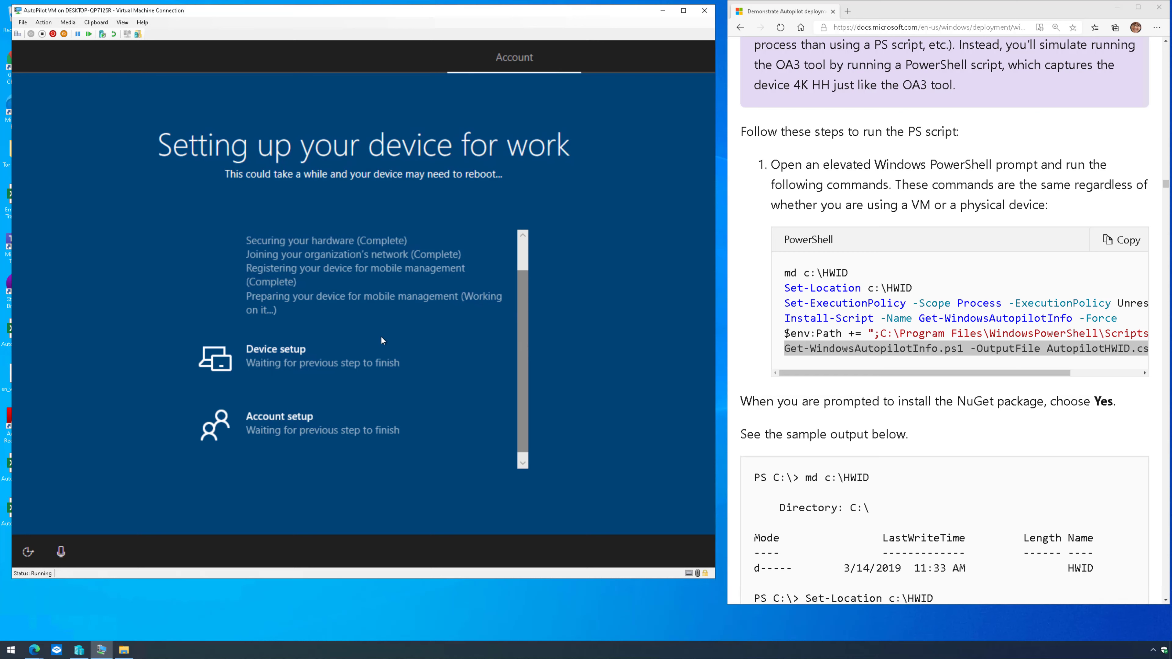
left_click_drag(523, 312, 521, 284)
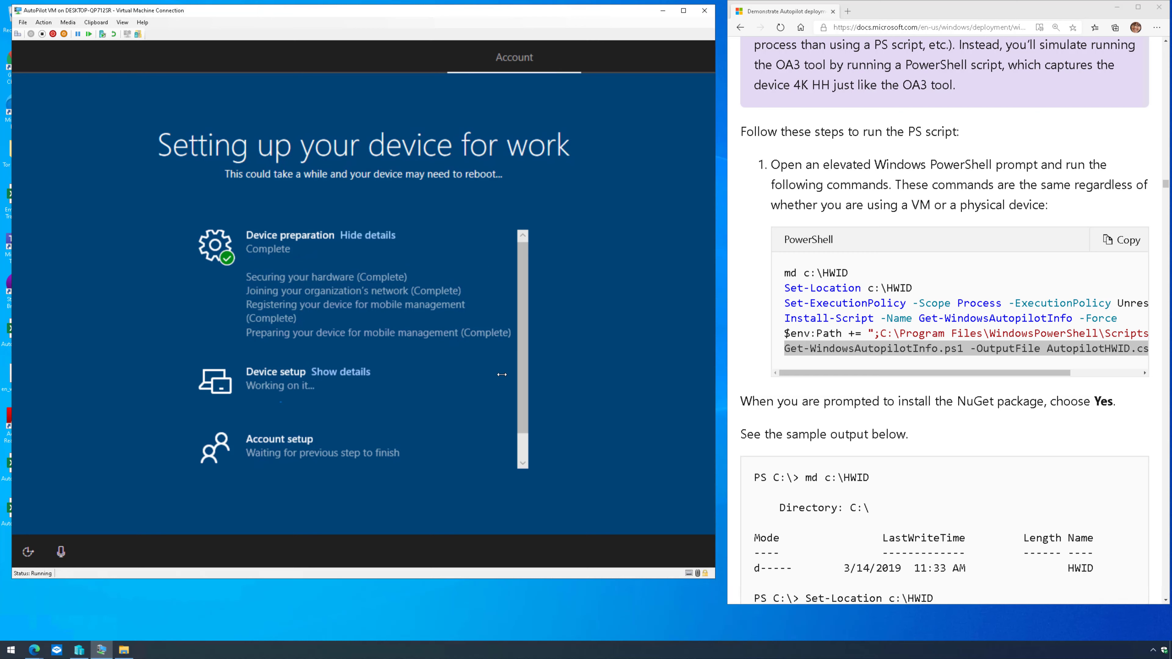
left_click(352, 374)
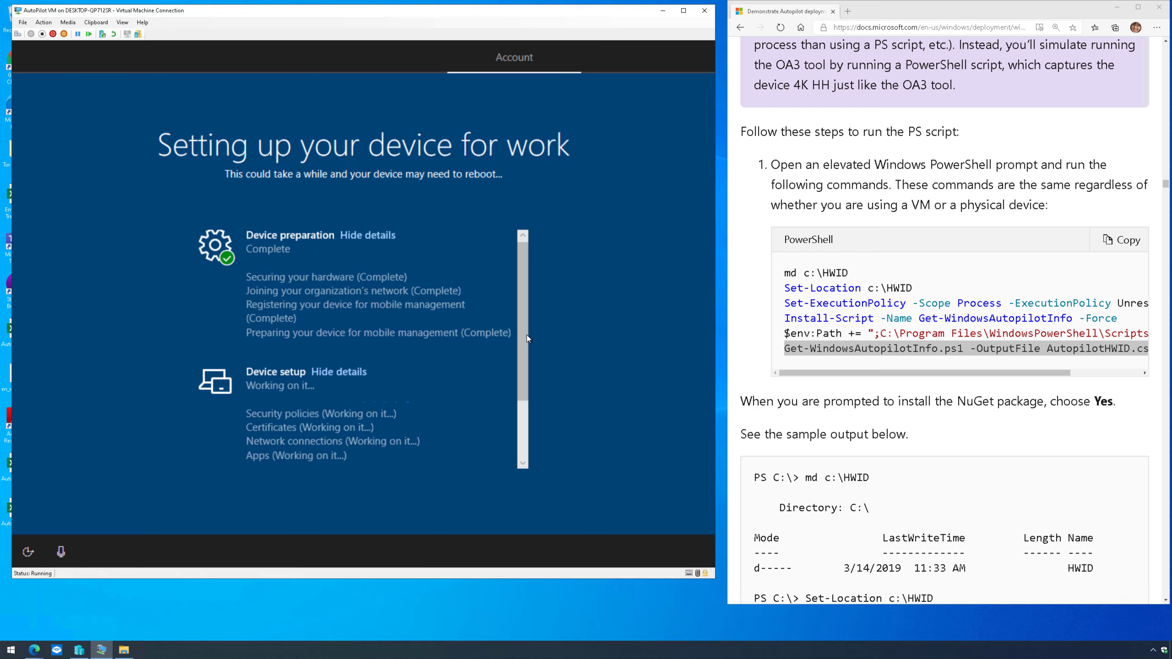
left_click_drag(527, 335, 533, 396)
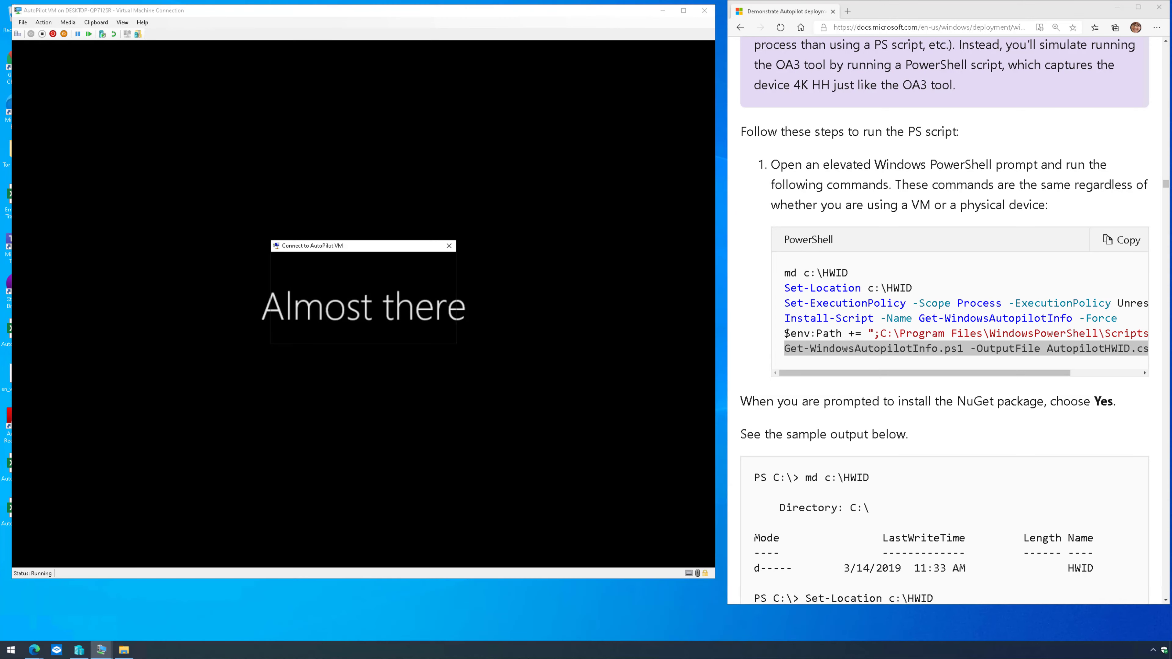
- Close the Connect to AutoPilot VM display-configuration dialog
left_click(448, 245)
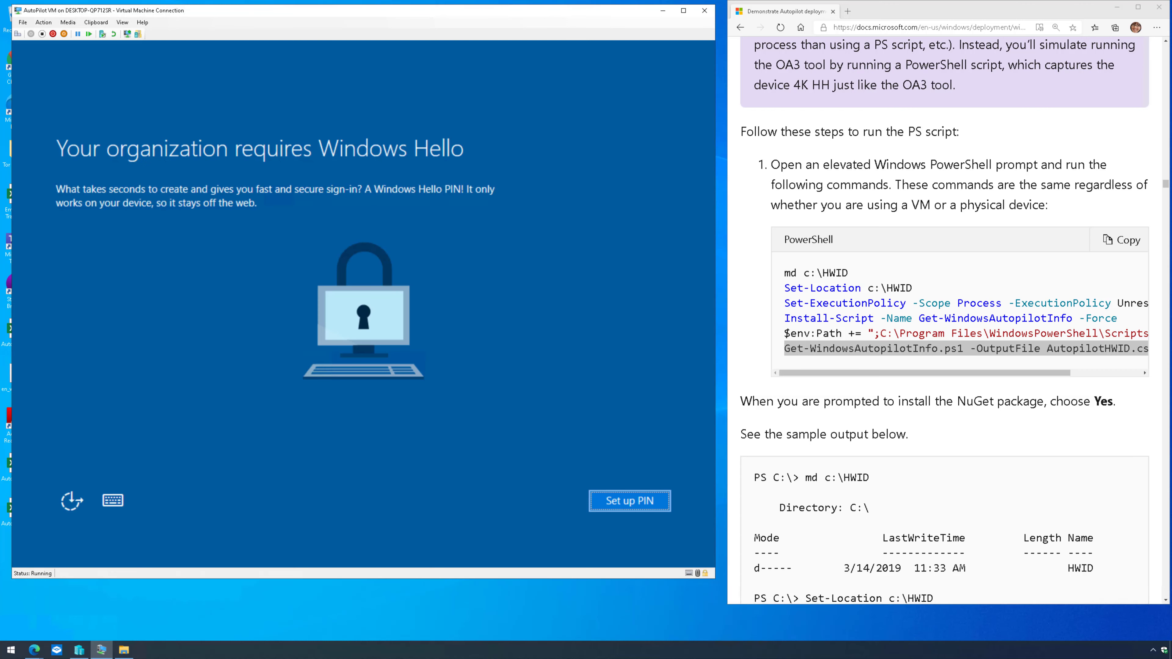
- Create a Windows Hello PIN for the VM, entering and confirming the new PIN
left_click(634, 502)
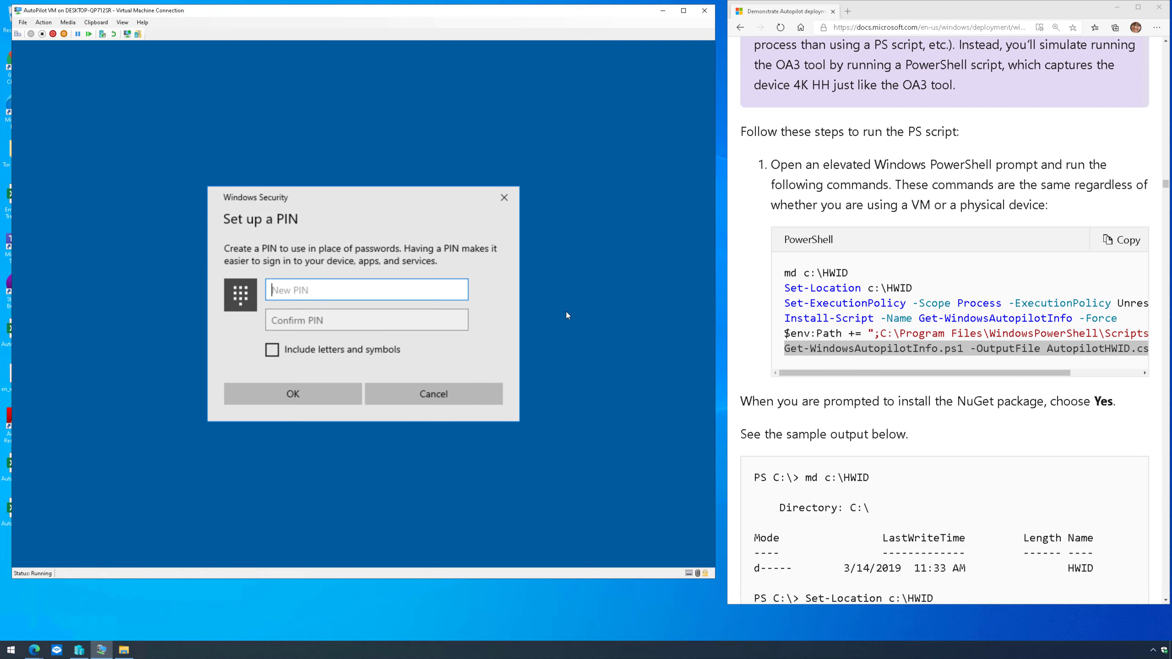
type("12345678")
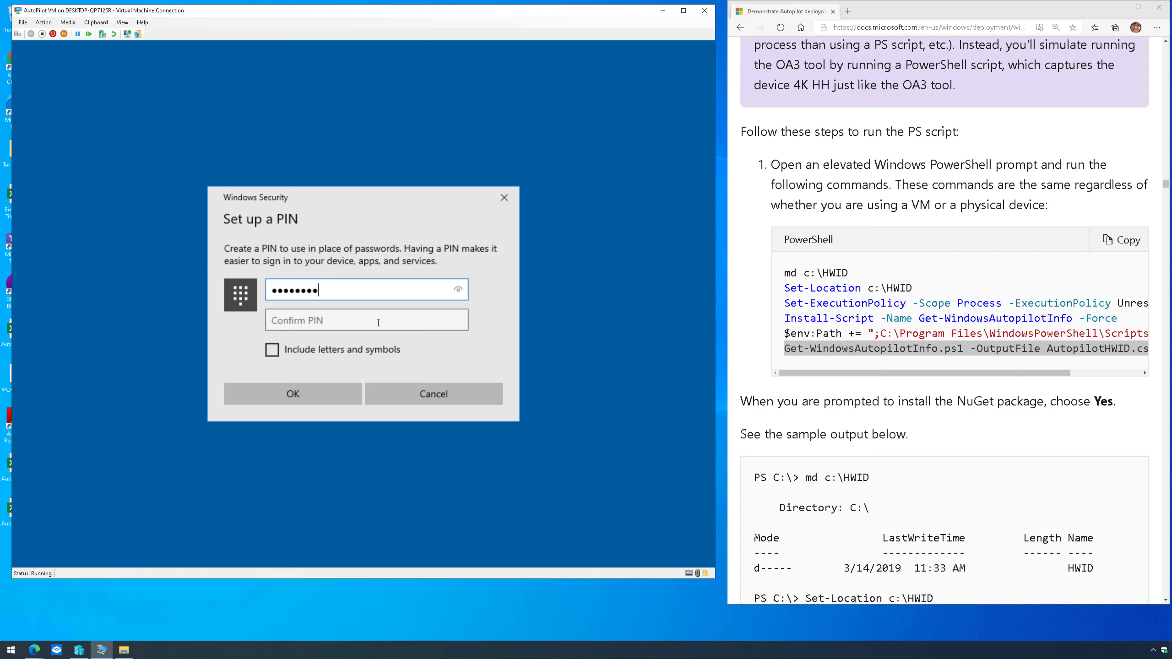
left_click(378, 322)
type("12345678")
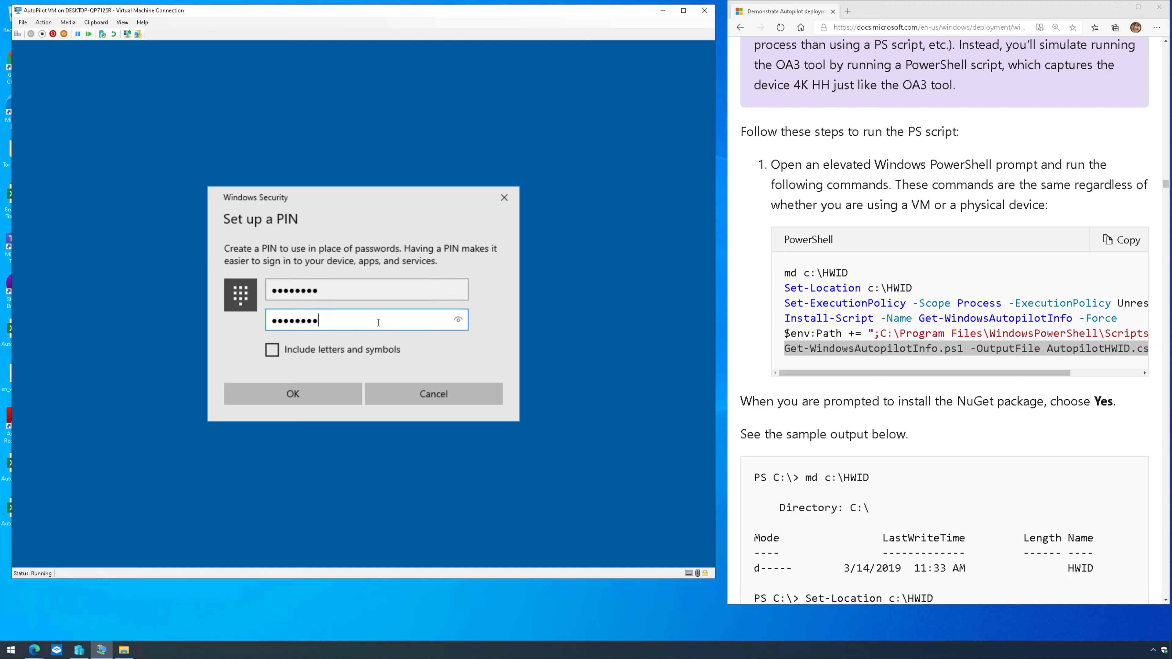
left_click(360, 398)
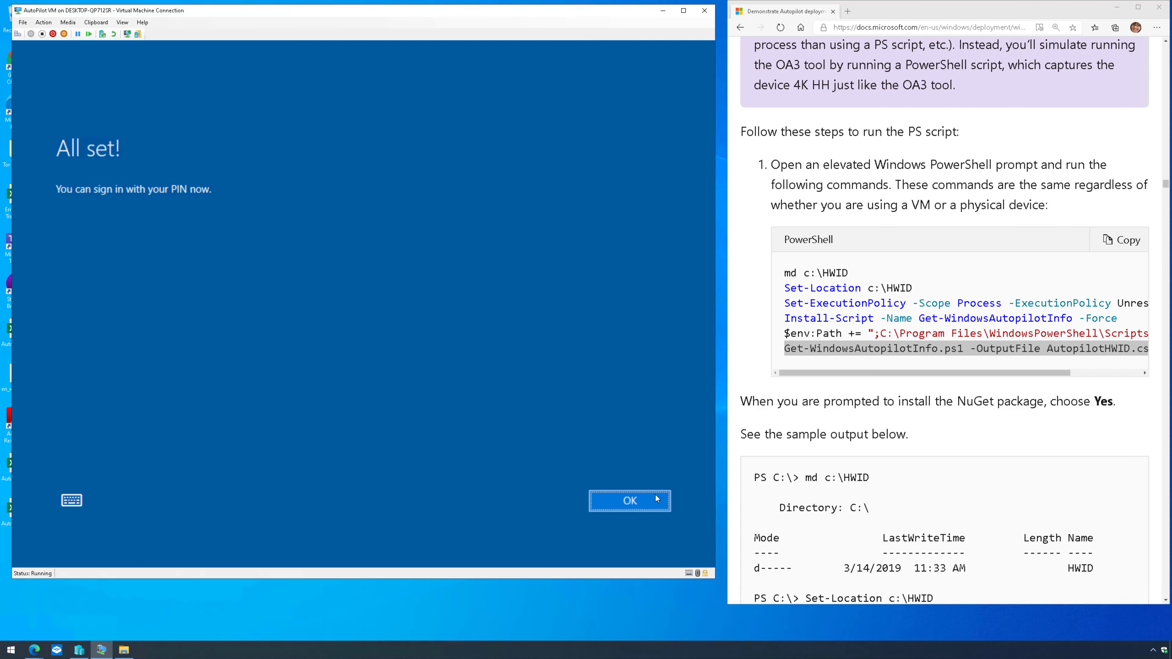
- Finish setup, keep the PC undiscoverable on the network, and launch then close Google Chrome
left_click(656, 495)
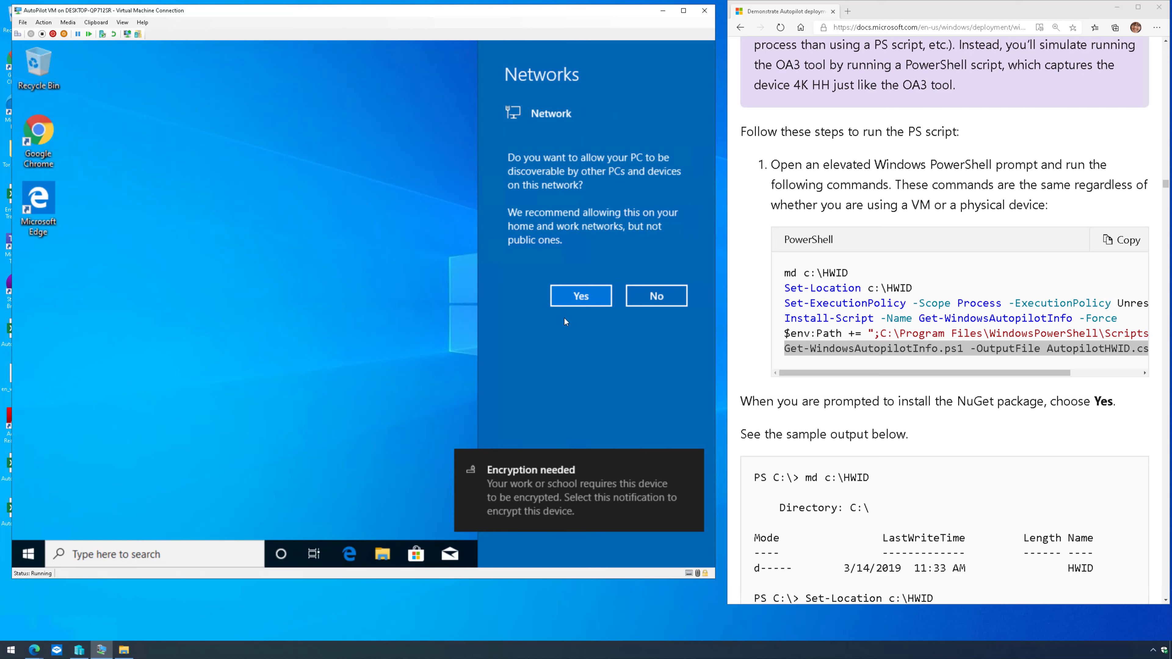
left_click(672, 292)
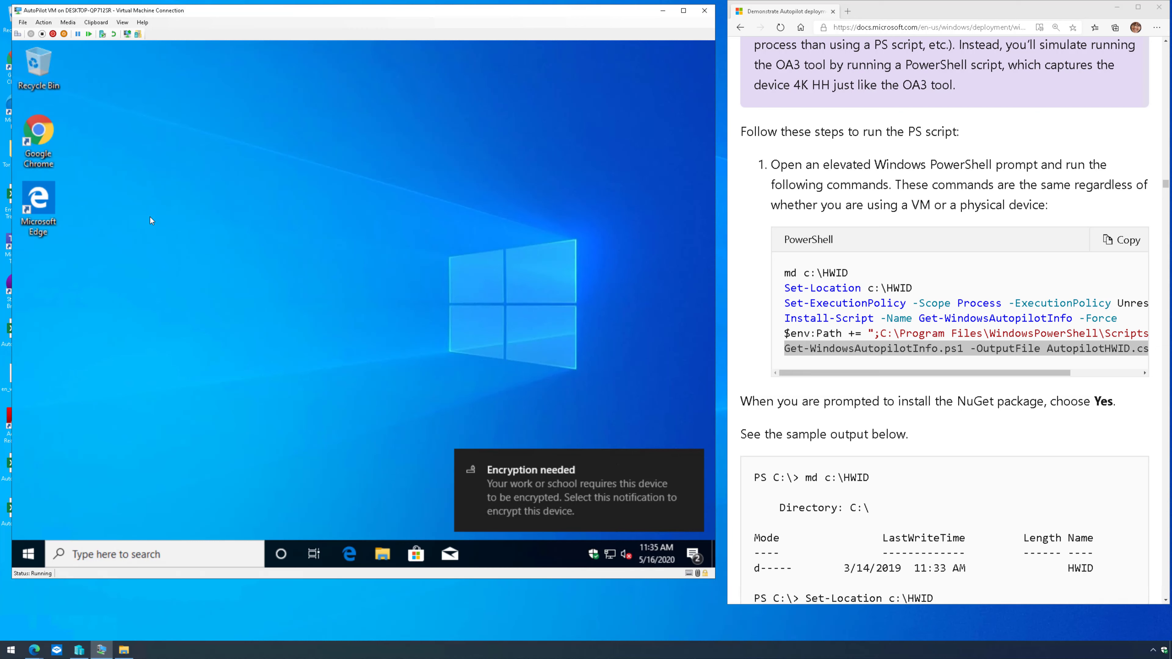
left_click(43, 138)
double_click(45, 136)
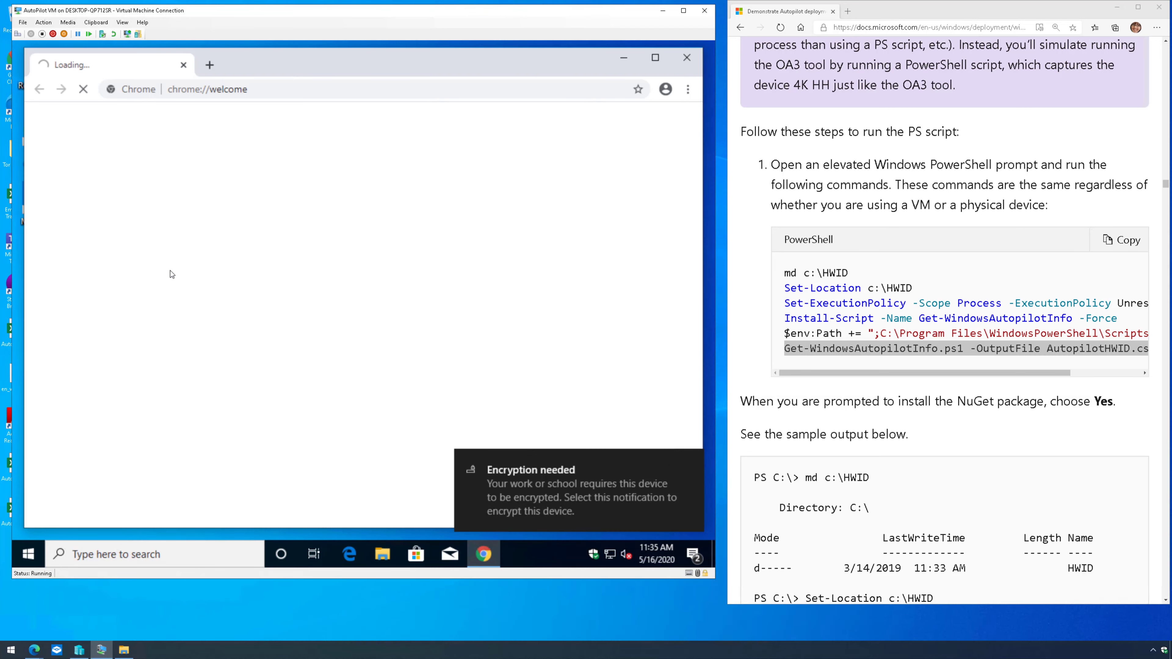
left_click(686, 60)
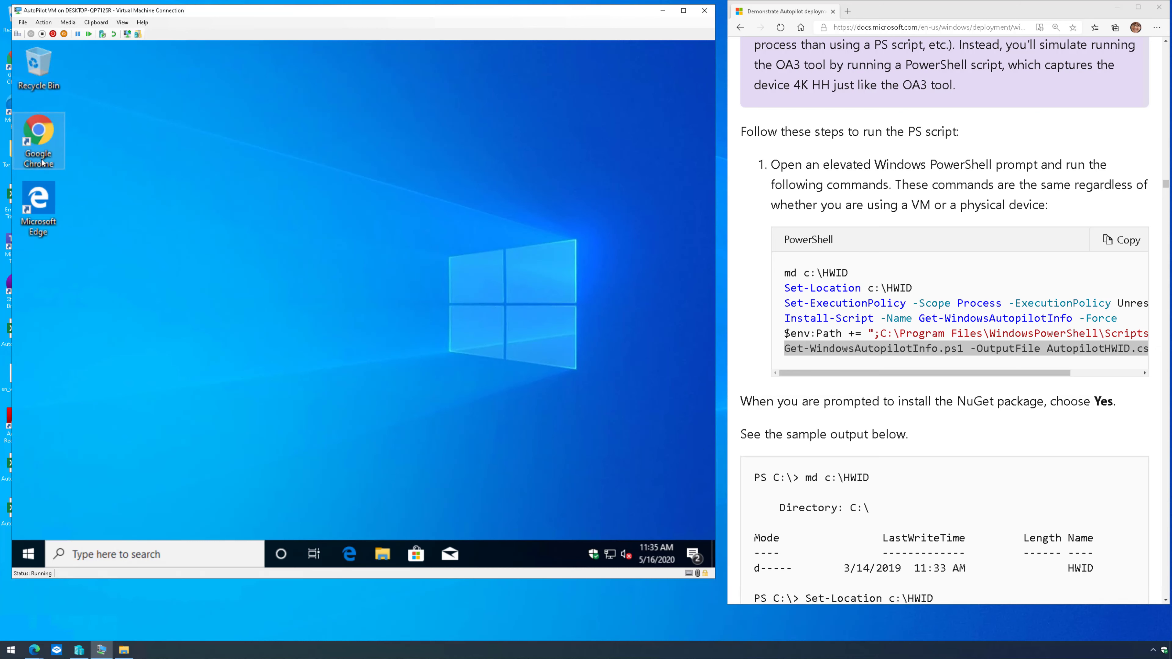
- Switch to the Edge window showing the Windows Autopilot devices page
left_click(100, 22)
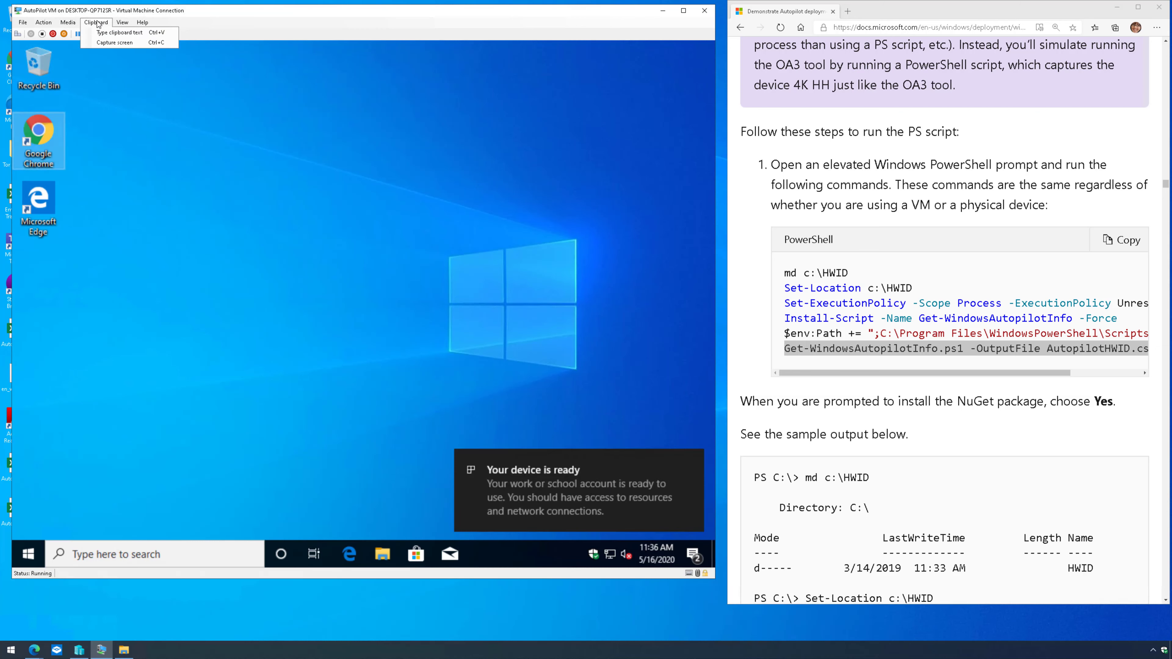
left_click(35, 650)
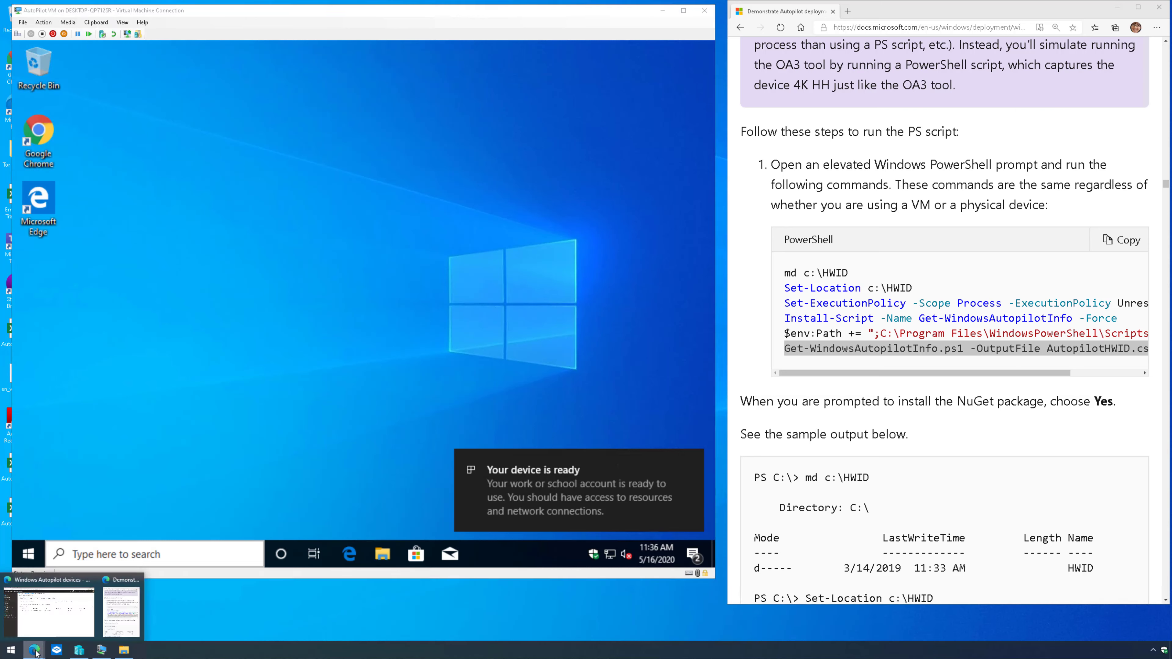
left_click(66, 612)
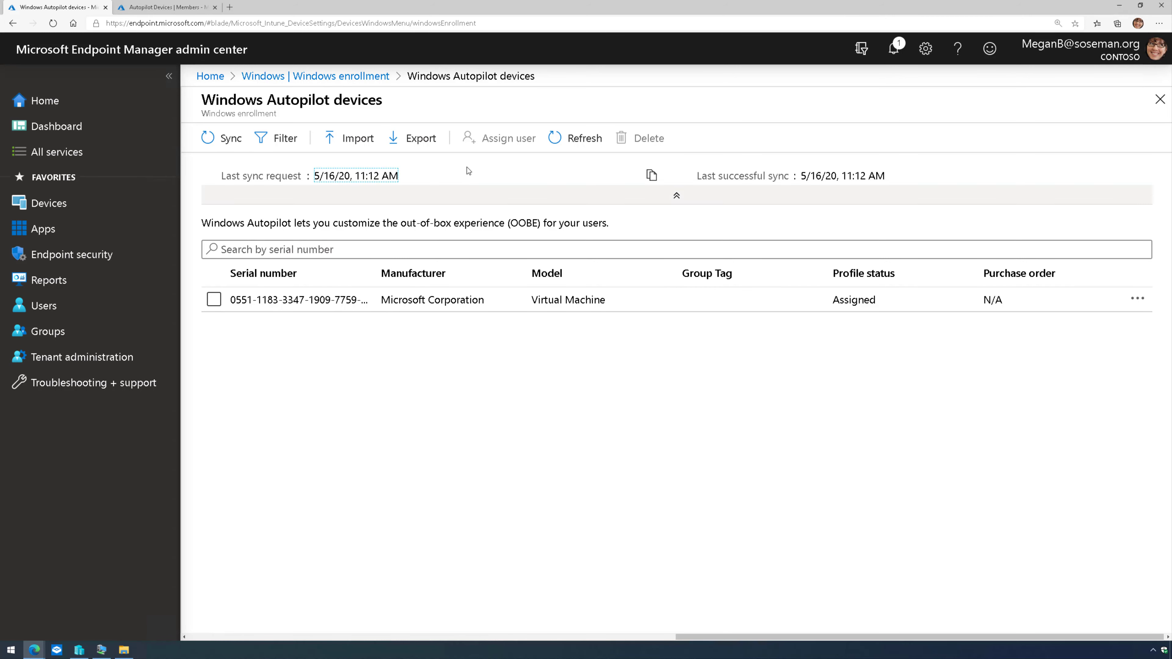
- Open the User Driven deployment profile's properties and highlight Allow White Glove OOBE: Yes
left_click(315, 75)
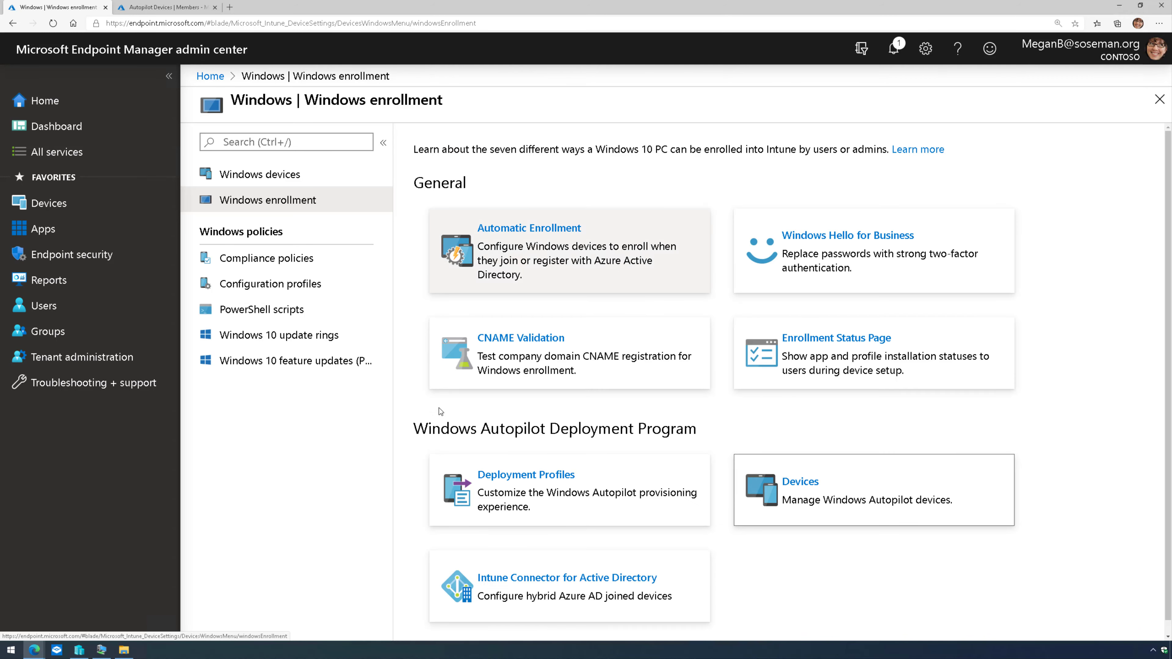
left_click(585, 486)
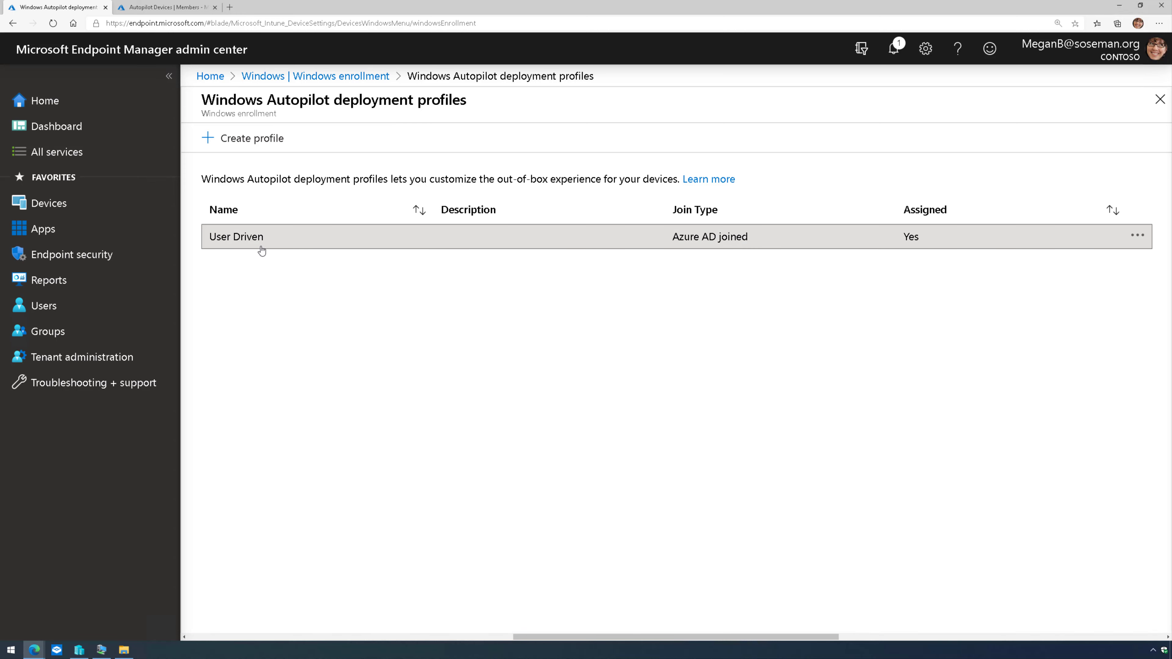
left_click(262, 248)
left_click(212, 233)
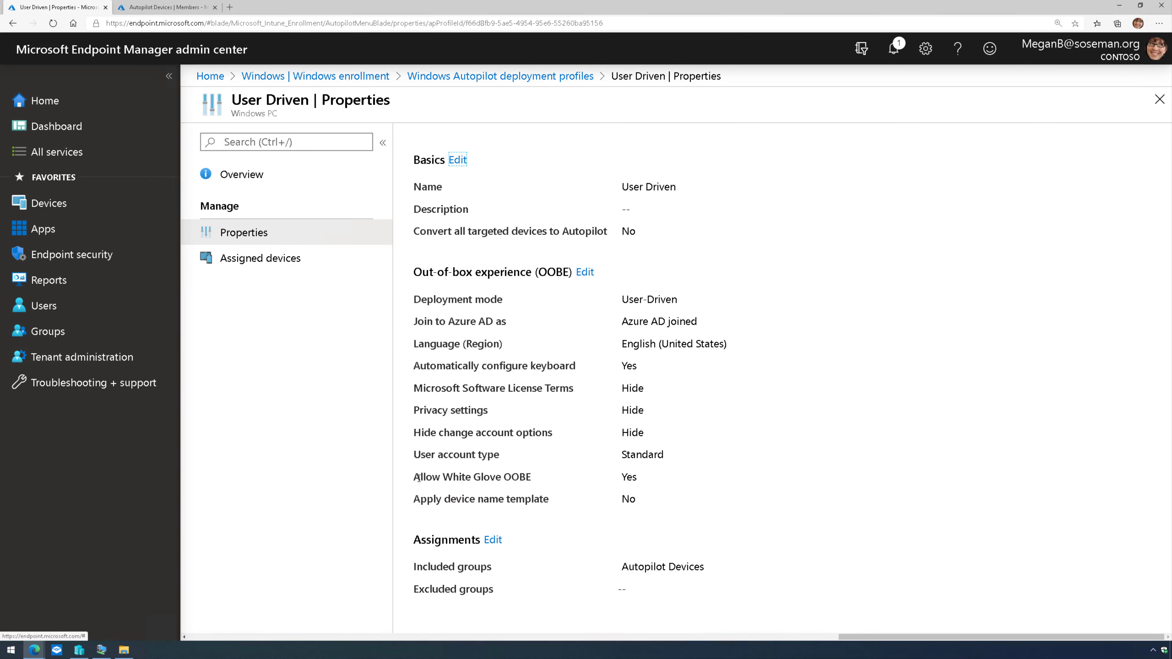
left_click_drag(418, 478, 637, 477)
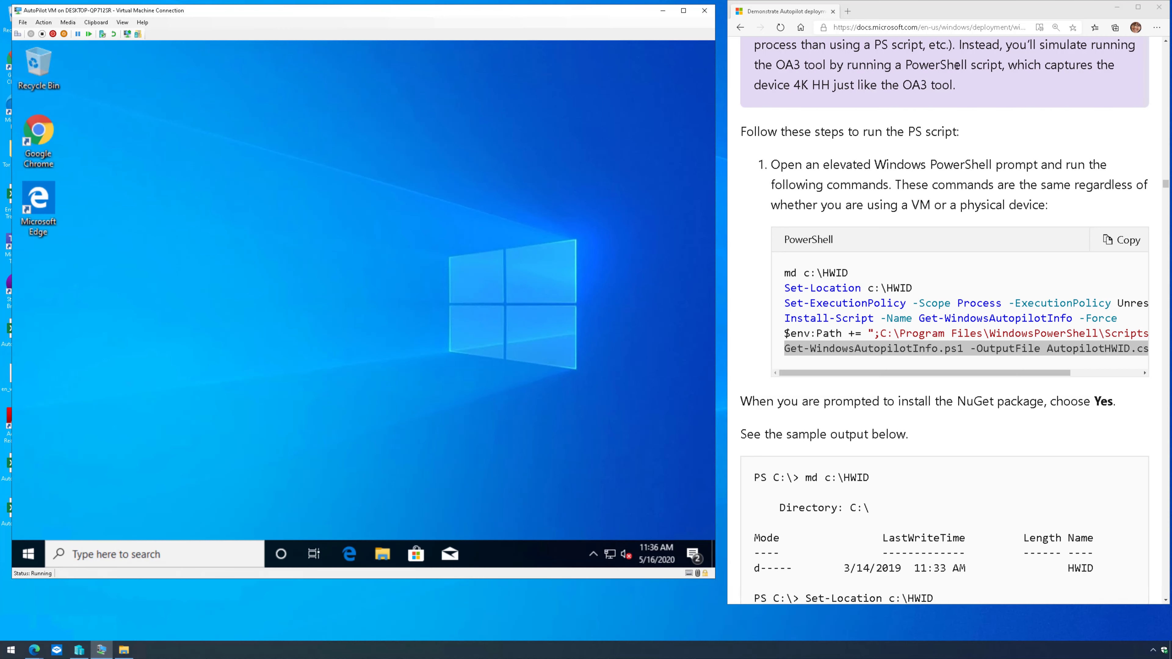
- Maximize Edge and search Bing for 'autopilot white glove'
double_click(901, 9)
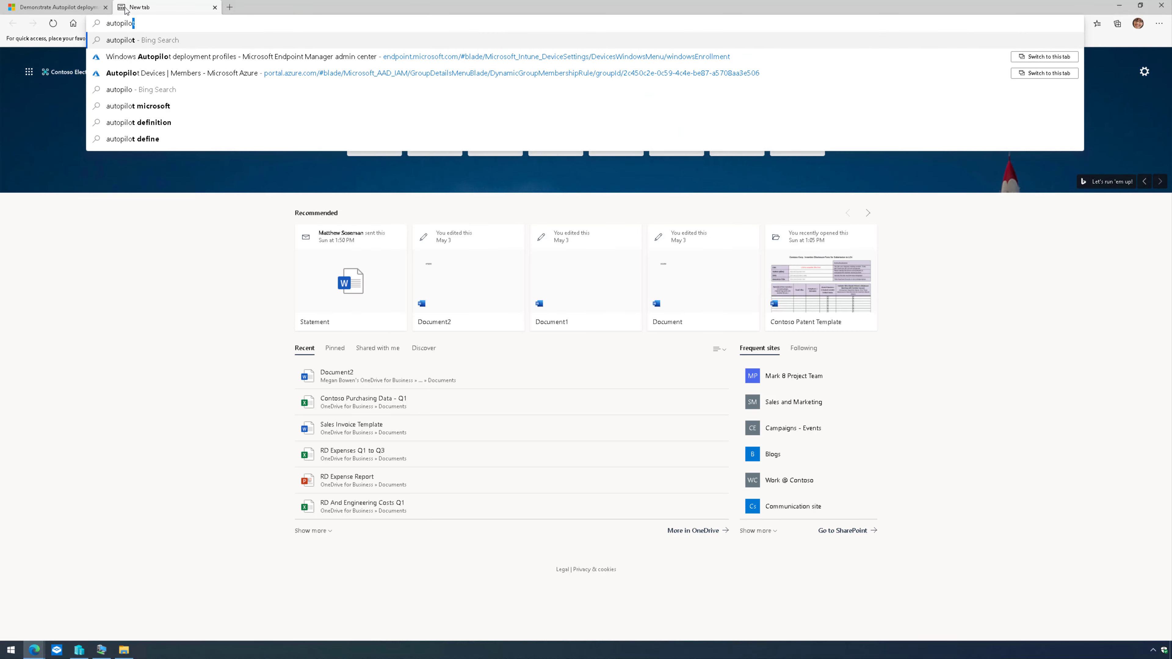
type("t white glove")
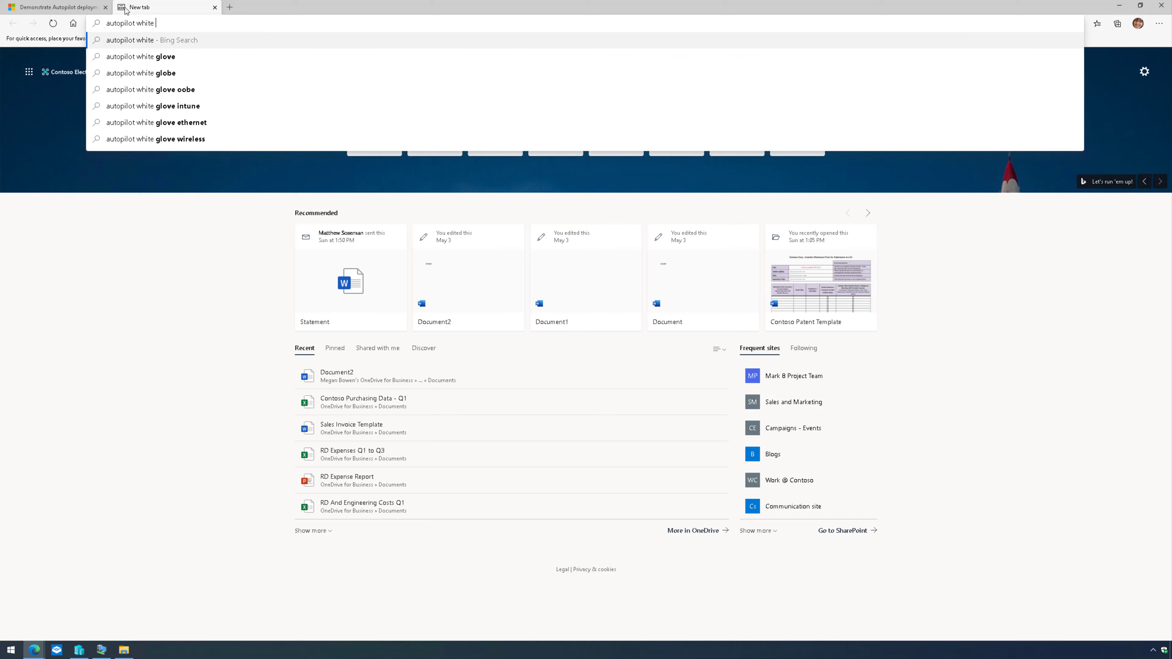
key("Return")
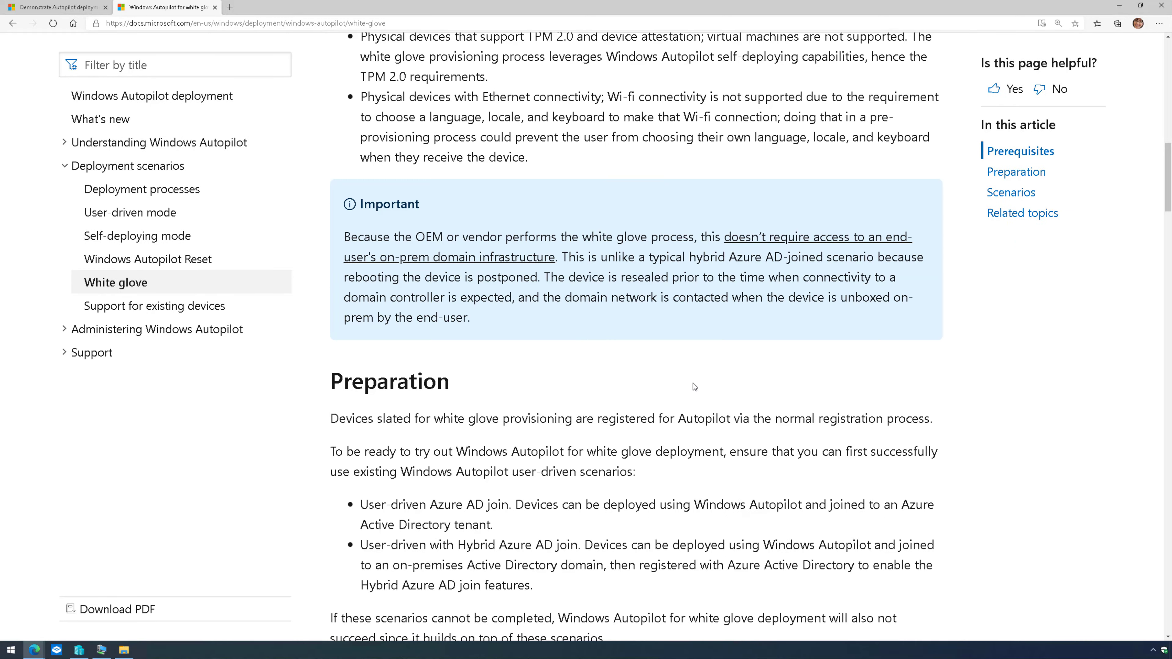
- Read the white glove Docs article, zooming in and scrolling through the provisioning steps to Reseal
scroll(693, 383, "down", 20)
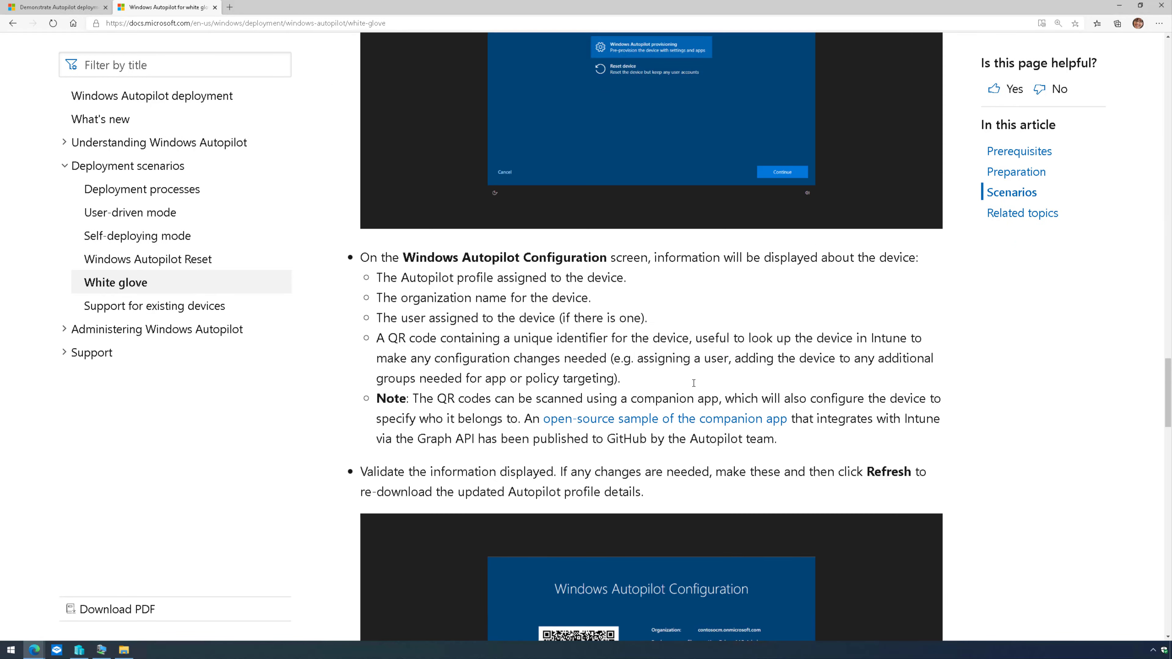
scroll(693, 383, "up", 5)
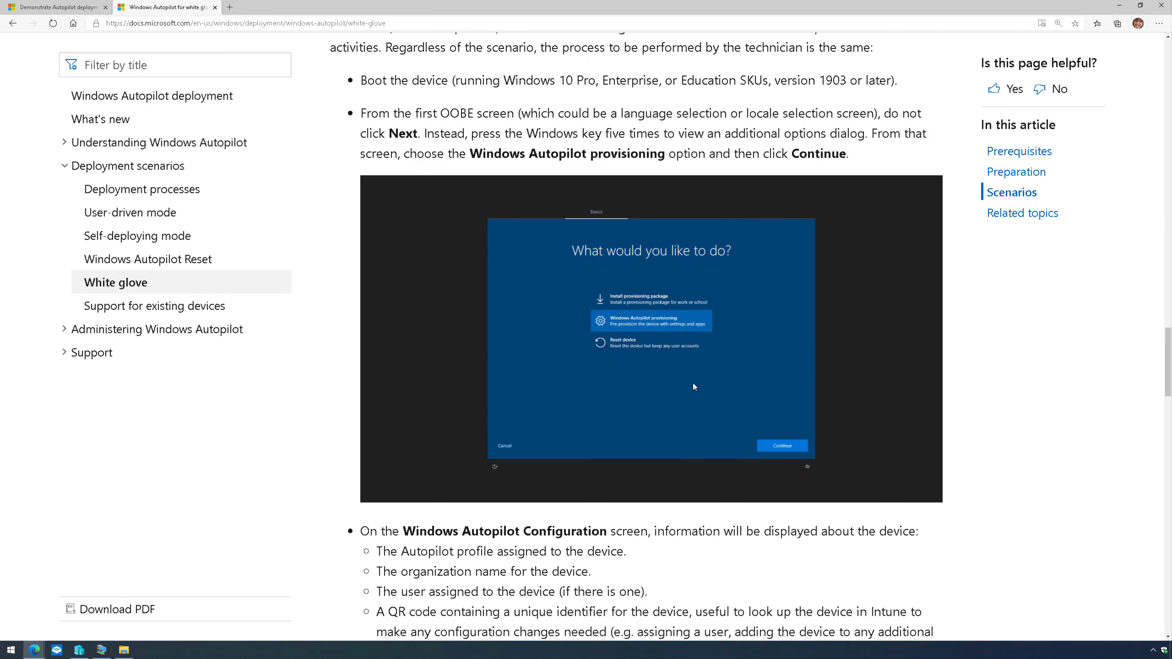
key("ctrl+plus")
scroll(712, 369, "down", 8)
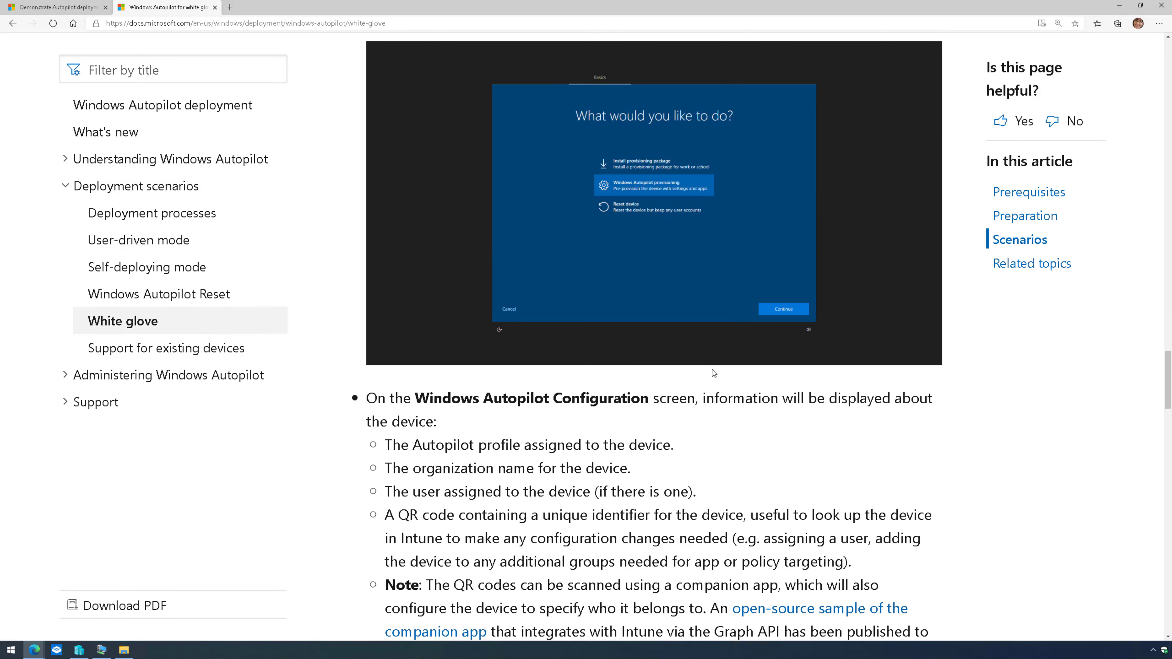
scroll(712, 369, "up", 5)
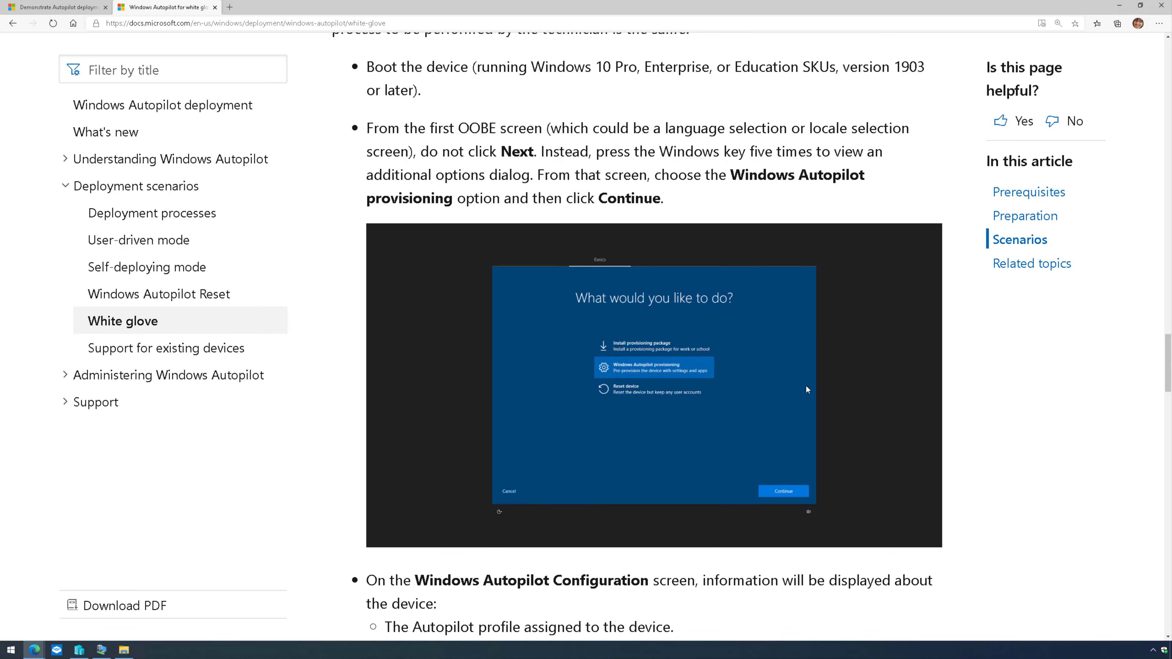
scroll(806, 386, "down", 7)
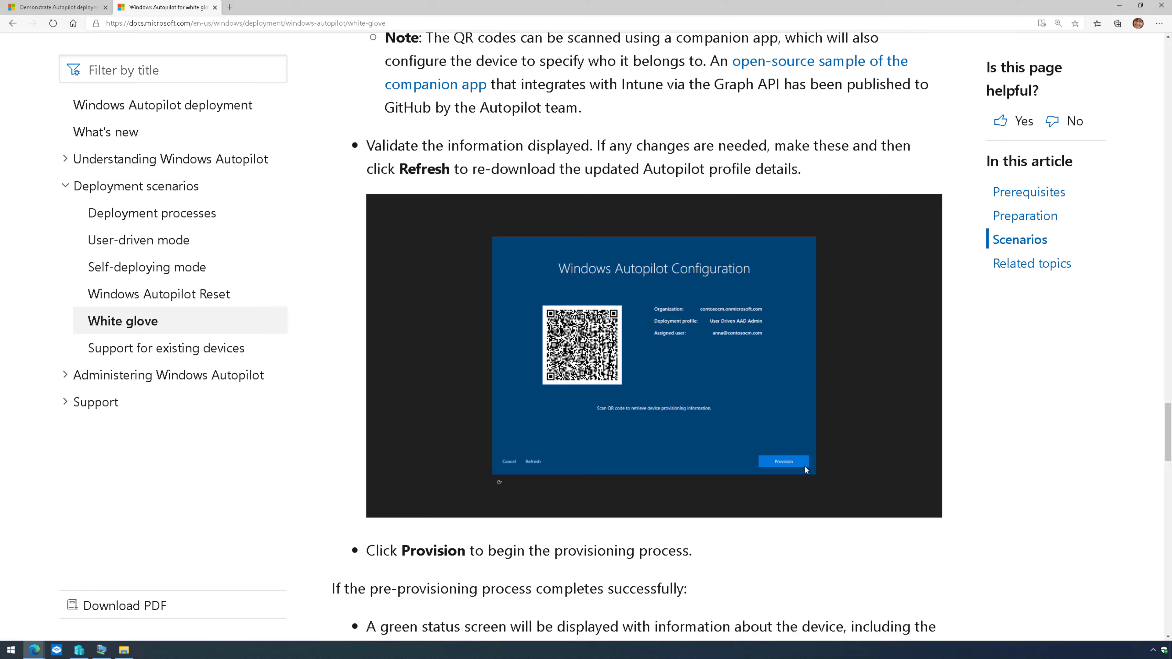
scroll(810, 466, "down", 10)
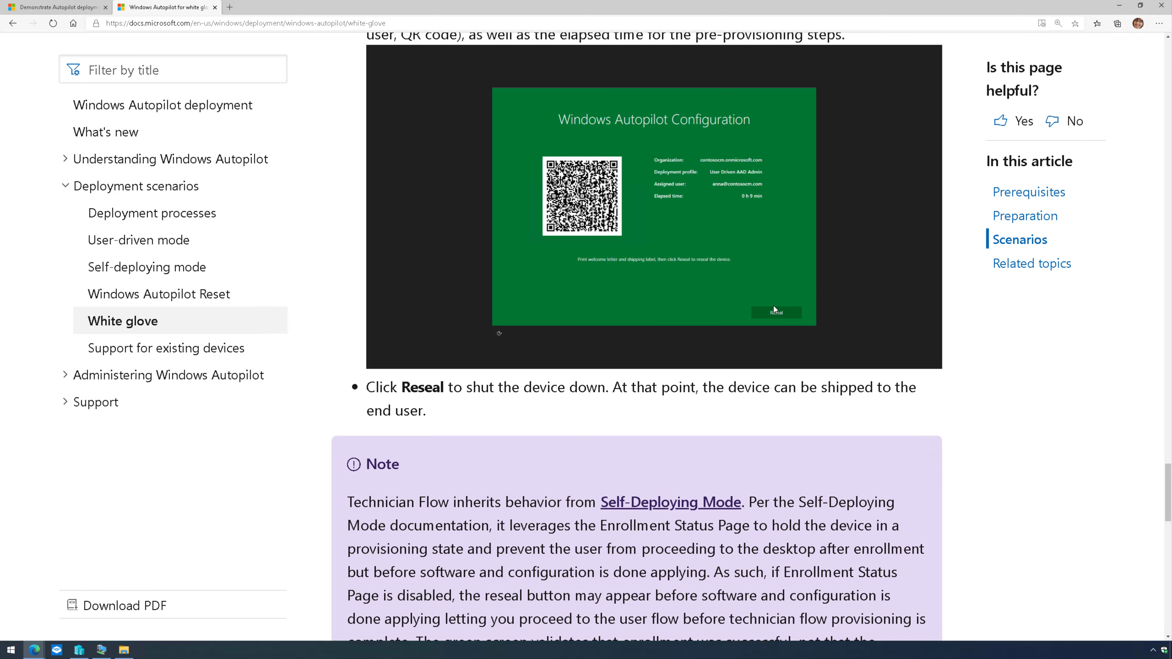
scroll(773, 306, "up", 2)
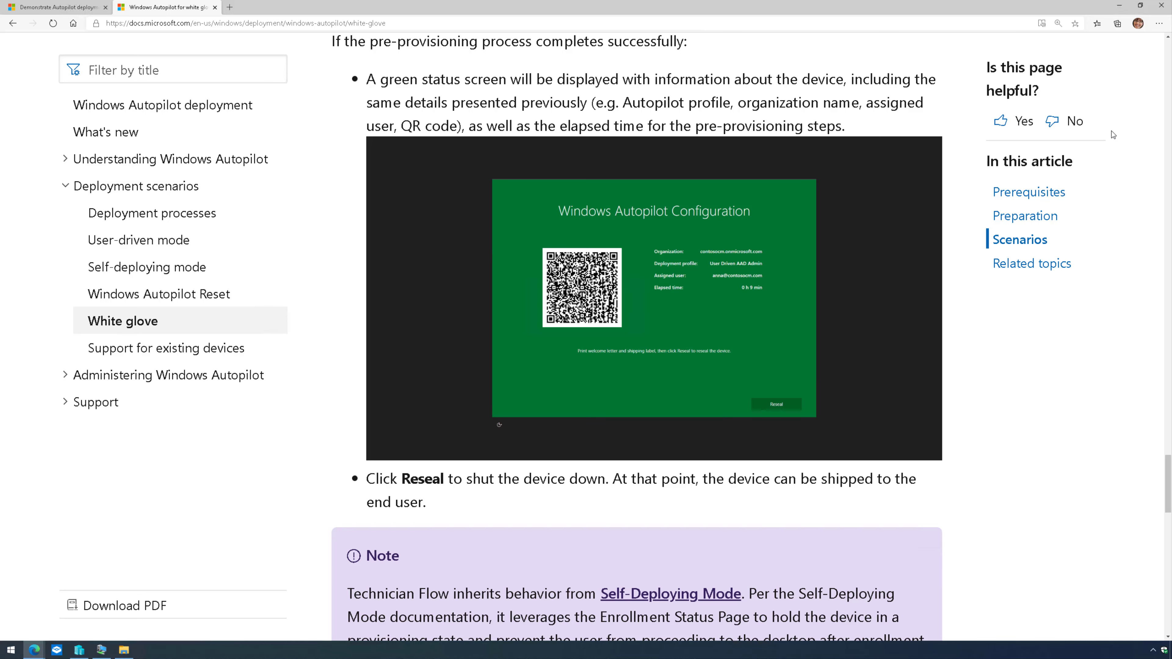
- Minimize Edge and drag the VM Connection window to the screen centre
left_click(1122, 9)
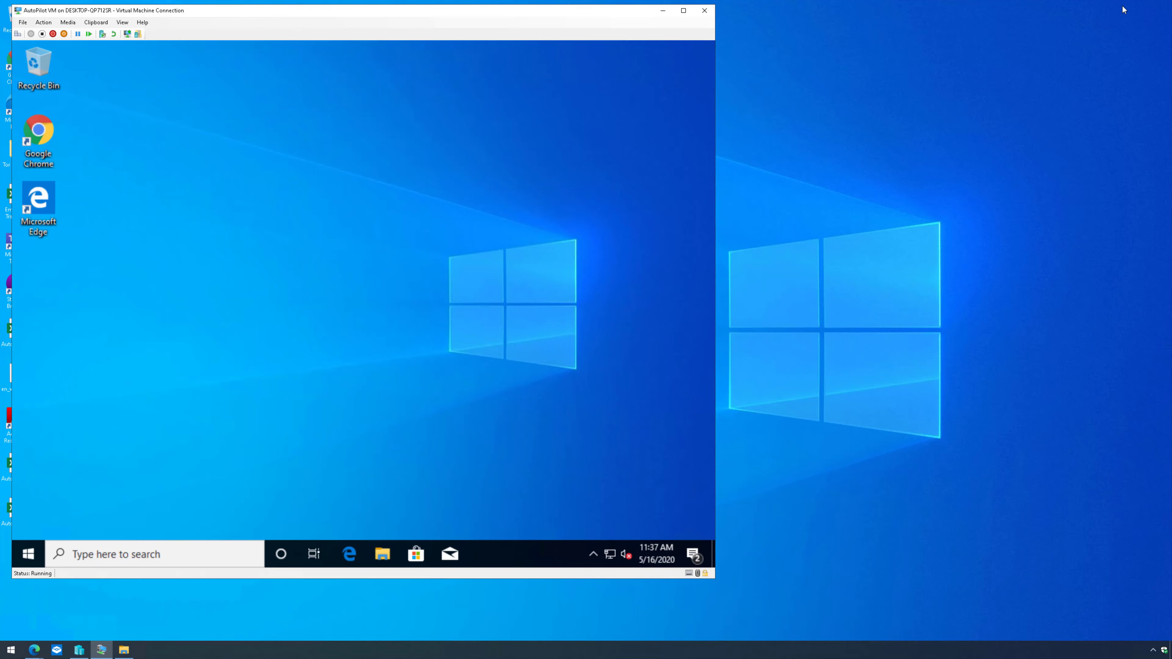
left_click_drag(543, 16, 784, 39)
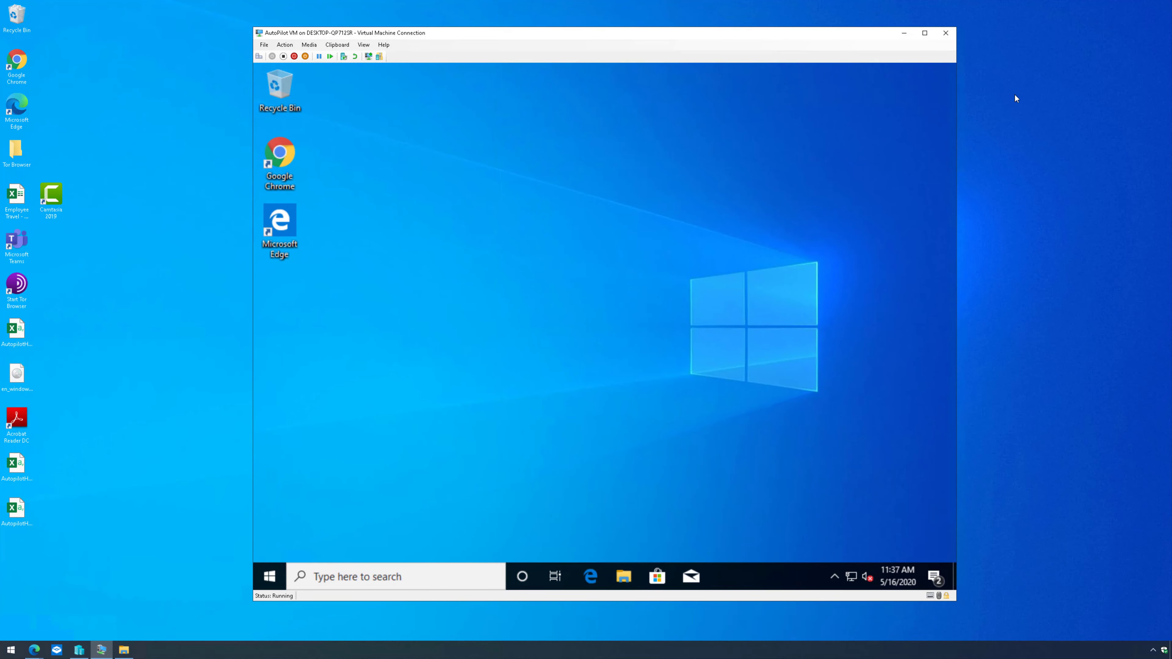